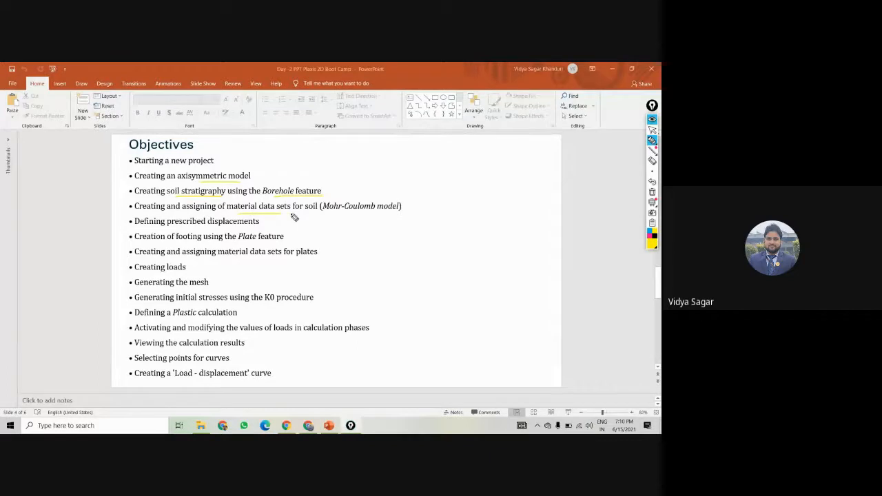
Underline the key terms in the remaining objectives, from the Mohr-Coulomb model down to the load-displacement curve.
{"action": "left_click_drag", "start_coordinate": [326, 214], "coordinate": [391, 214]}
{"action": "left_click_drag", "start_coordinate": [166, 229], "coordinate": [259, 225]}
{"action": "left_click_drag", "start_coordinate": [177, 243], "coordinate": [278, 242]}
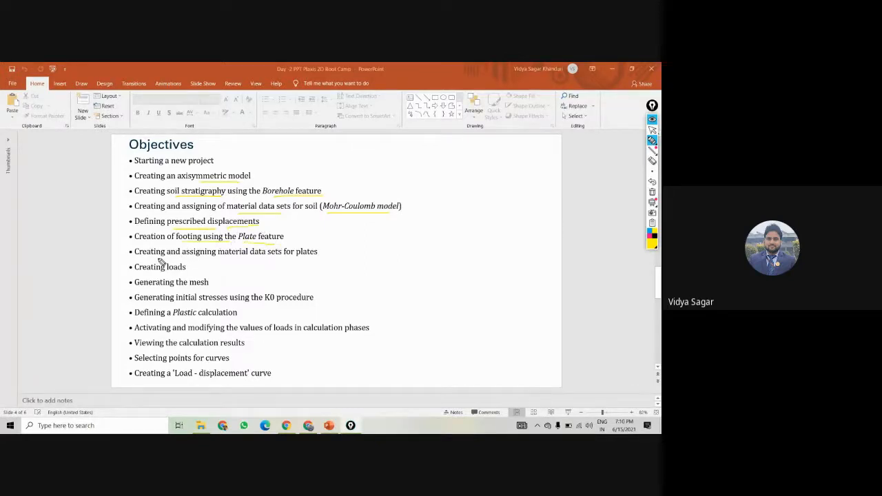
{"action": "left_click_drag", "start_coordinate": [200, 259], "coordinate": [303, 262]}
{"action": "left_click_drag", "start_coordinate": [142, 275], "coordinate": [188, 274]}
{"action": "left_click_drag", "start_coordinate": [204, 288], "coordinate": [227, 288]}
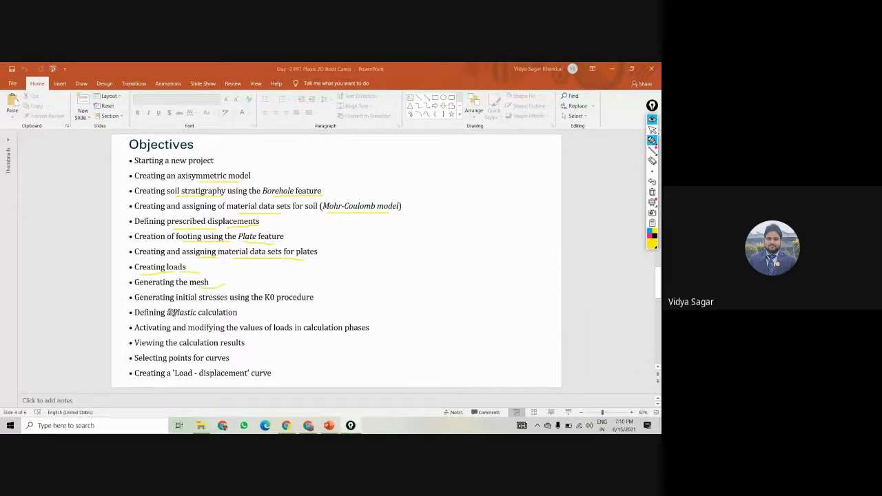
{"action": "left_click_drag", "start_coordinate": [186, 308], "coordinate": [295, 305]}
{"action": "left_click_drag", "start_coordinate": [343, 333], "coordinate": [369, 332]}
{"action": "left_click_drag", "start_coordinate": [179, 348], "coordinate": [245, 349]}
{"action": "left_click_drag", "start_coordinate": [171, 363], "coordinate": [244, 362]}
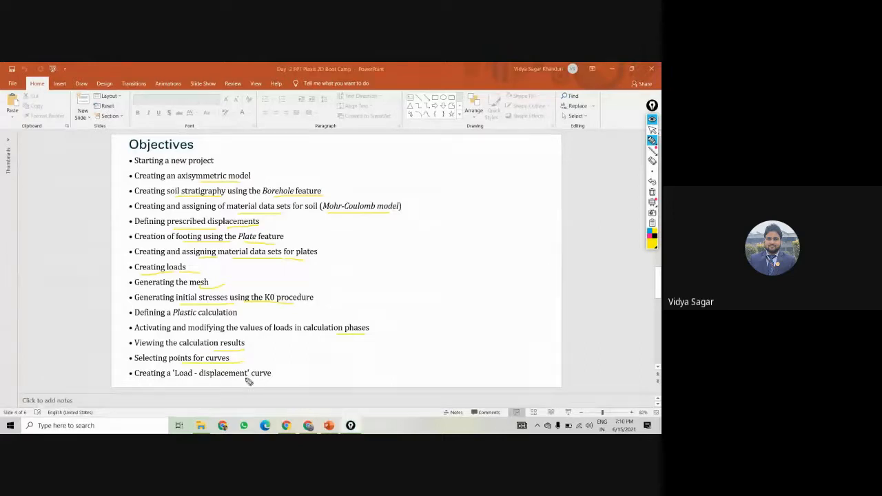
{"action": "left_click_drag", "start_coordinate": [161, 383], "coordinate": [264, 384]}
Clear all annotations from the Objectives slide and advance to the "Let's Move to the Software" slide.
{"action": "left_click", "coordinate": [652, 193]}
{"action": "left_click", "coordinate": [651, 130]}
{"action": "scroll", "coordinate": [292, 278], "scroll_direction": "down", "scroll_amount": 1}
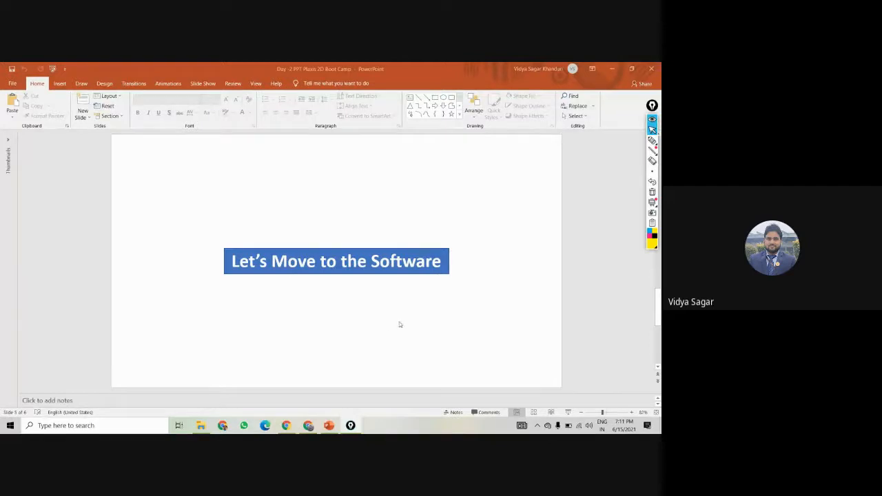
Launch PLAXIS 2D CE V20 Update 2 Input and start a new project.
{"action": "left_click", "coordinate": [114, 425]}
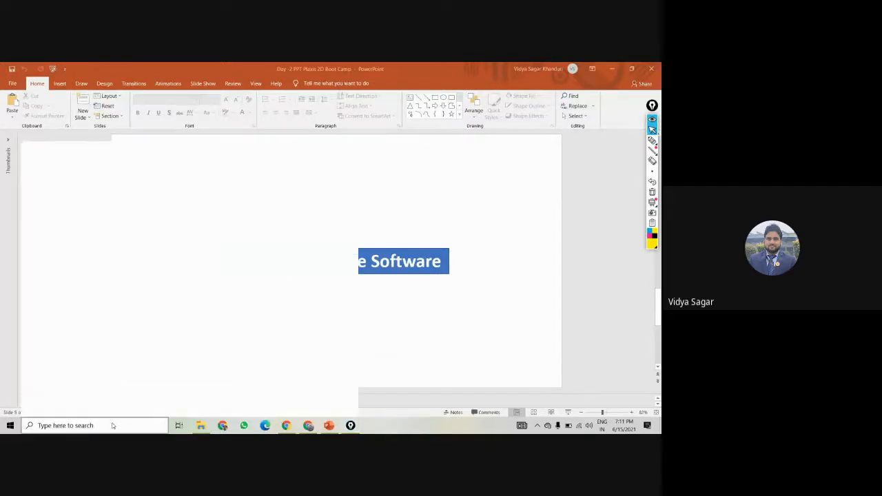
{"action": "type", "text": "pla"}
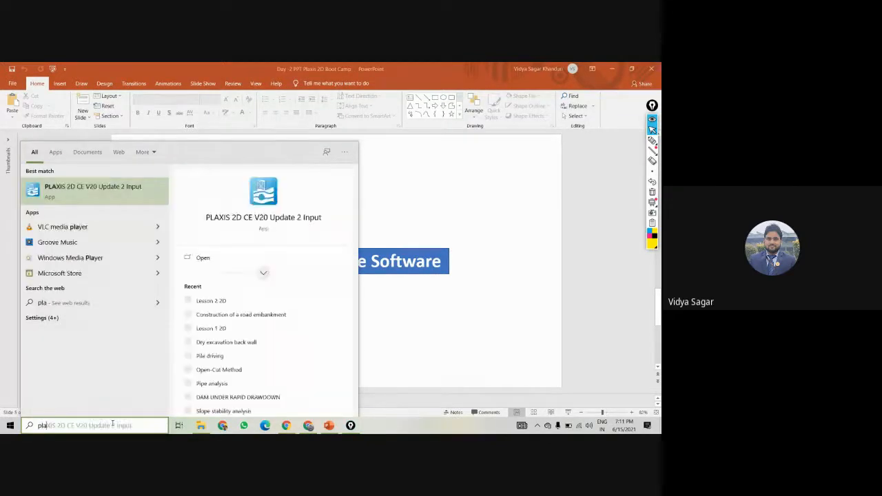
{"action": "left_click", "coordinate": [90, 188]}
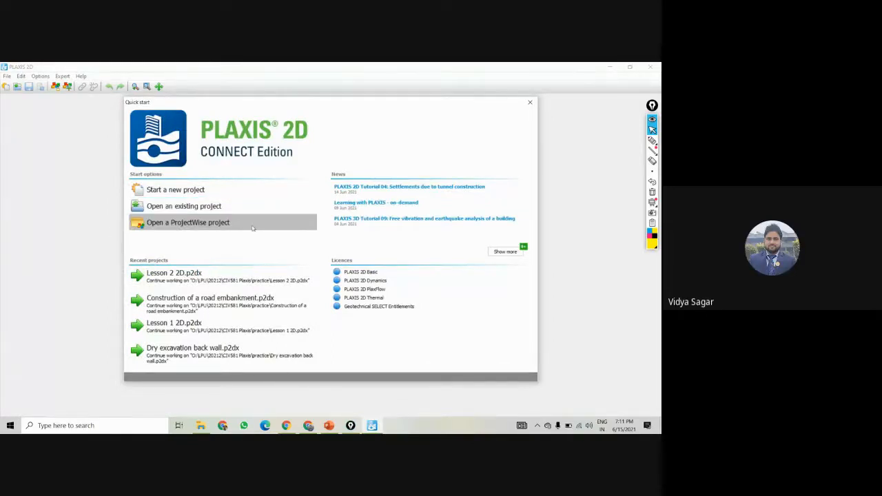
{"action": "left_click", "coordinate": [169, 193]}
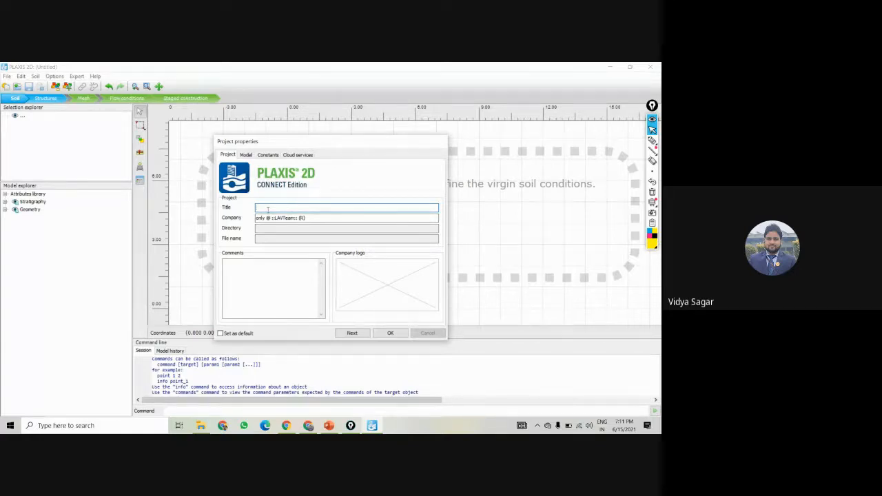
Title the project "Rigid Footing" and add the comment "Settlement of Circular footing on sand".
{"action": "type", "text": "Rigid footing"}
{"action": "left_click", "coordinate": [255, 291]}
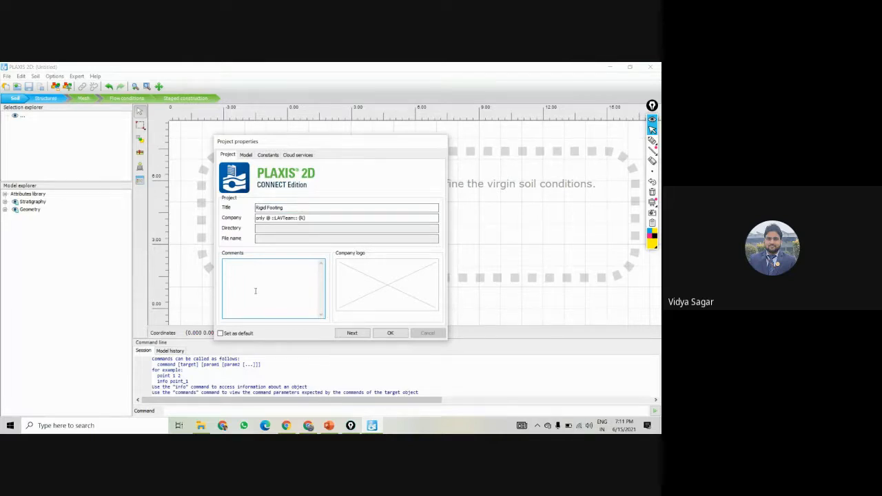
{"action": "type", "text": "Settlement of Circular fo"}
{"action": "type", "text": "oting on sand"}
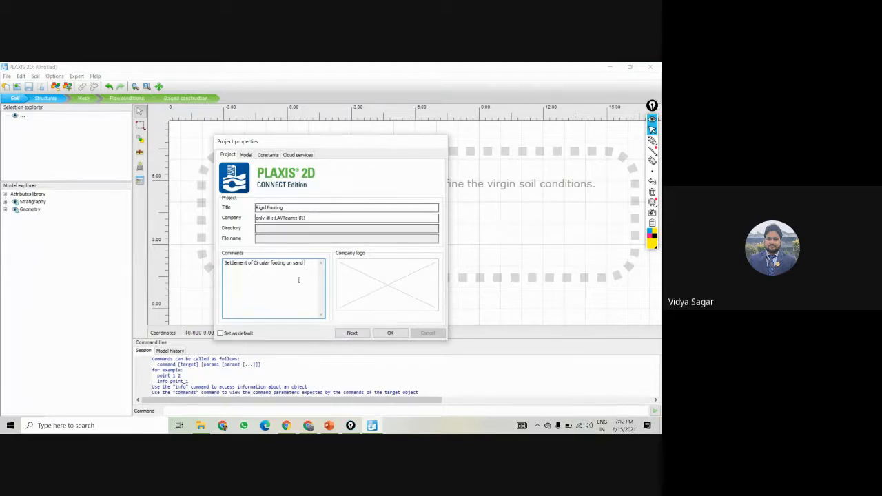
Set the project's model type to Axisymmetry and keep 15-Noded elements.
{"action": "left_click", "coordinate": [342, 333]}
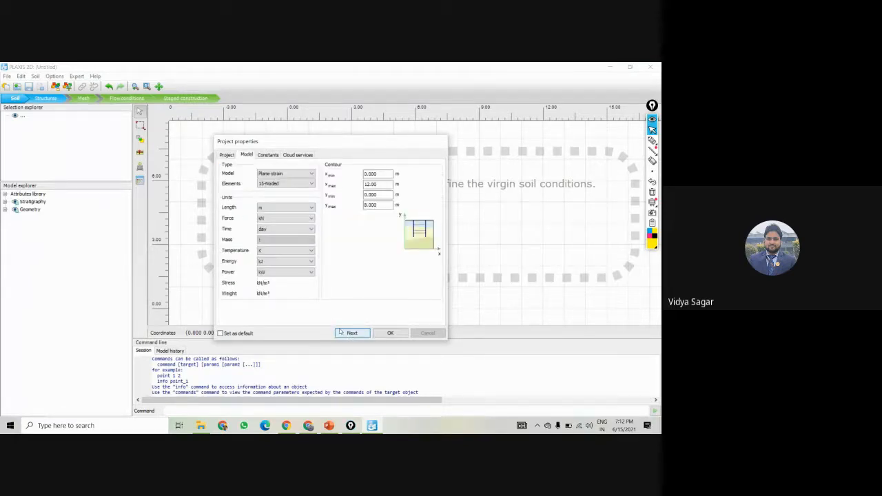
{"action": "left_click", "coordinate": [282, 174]}
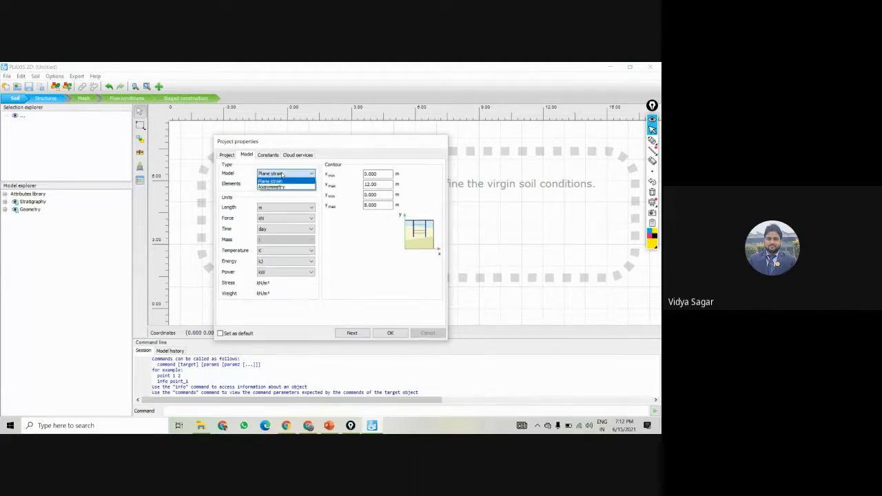
{"action": "left_click", "coordinate": [278, 186]}
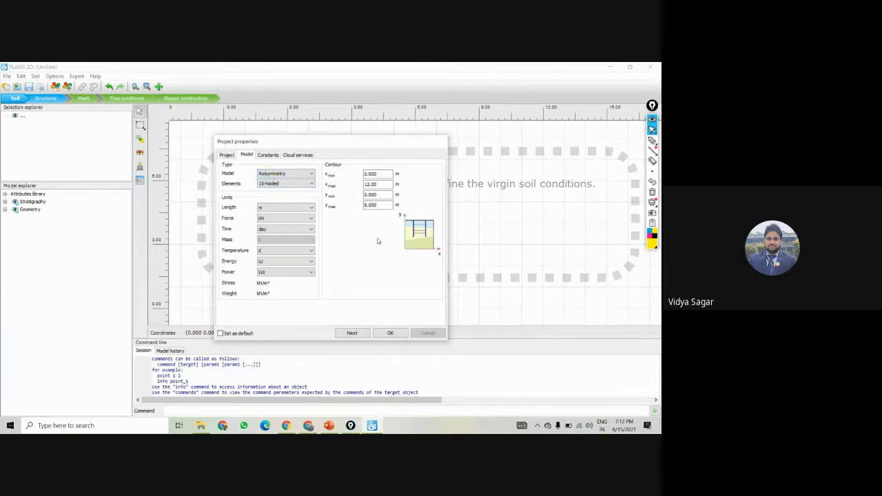
{"action": "left_click", "coordinate": [272, 184]}
{"action": "left_click", "coordinate": [272, 185]}
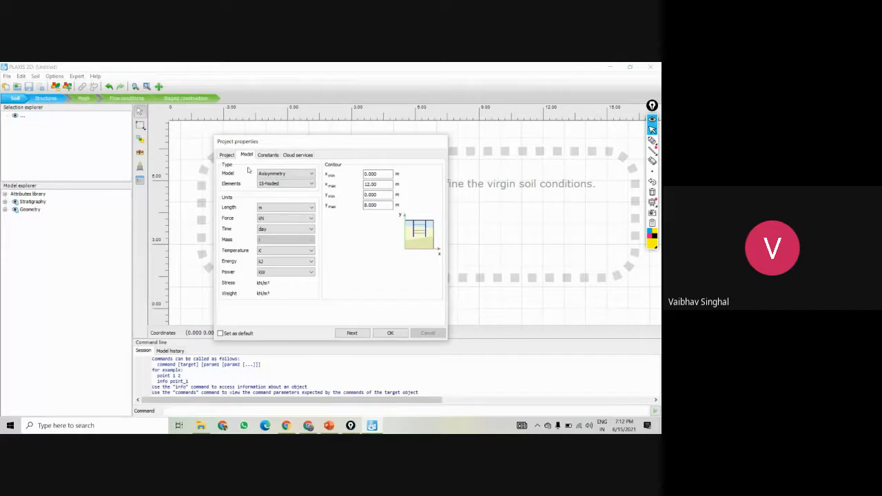
Review the project details and the available model and element types, keeping Axisymmetry and 15-Noded selected.
{"action": "left_click", "coordinate": [228, 156]}
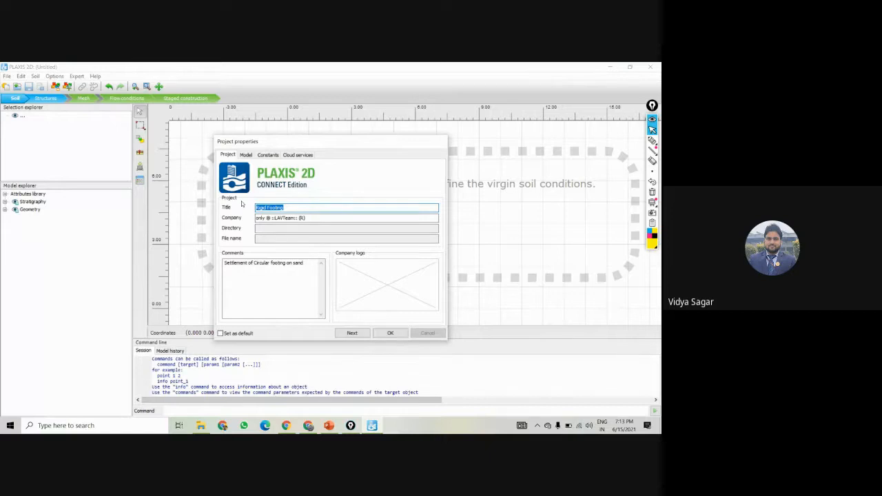
{"action": "left_click", "coordinate": [242, 156]}
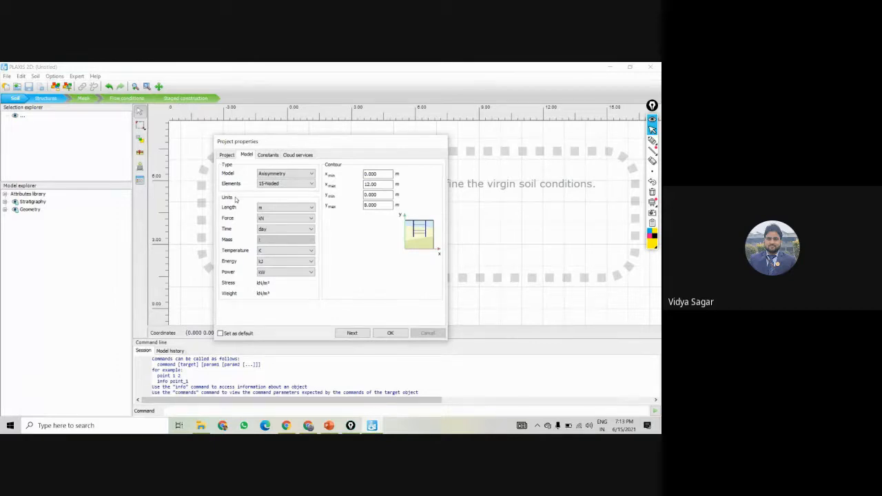
{"action": "left_click", "coordinate": [266, 174]}
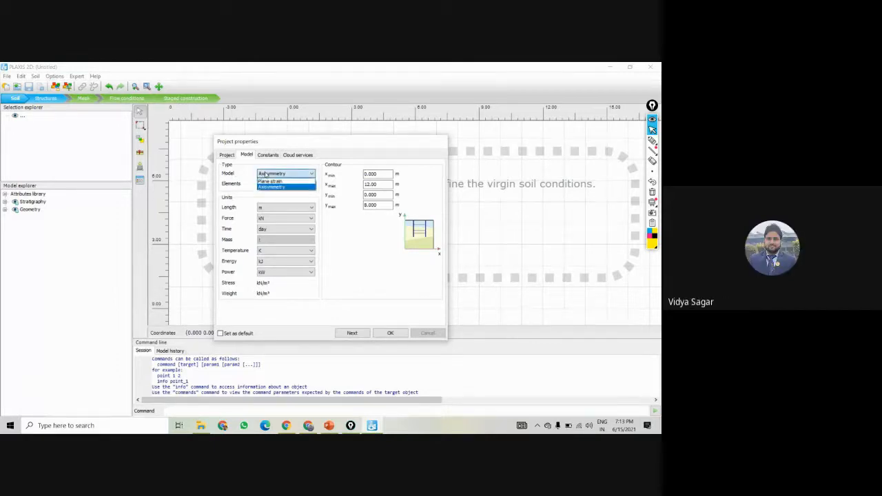
{"action": "left_click", "coordinate": [271, 189]}
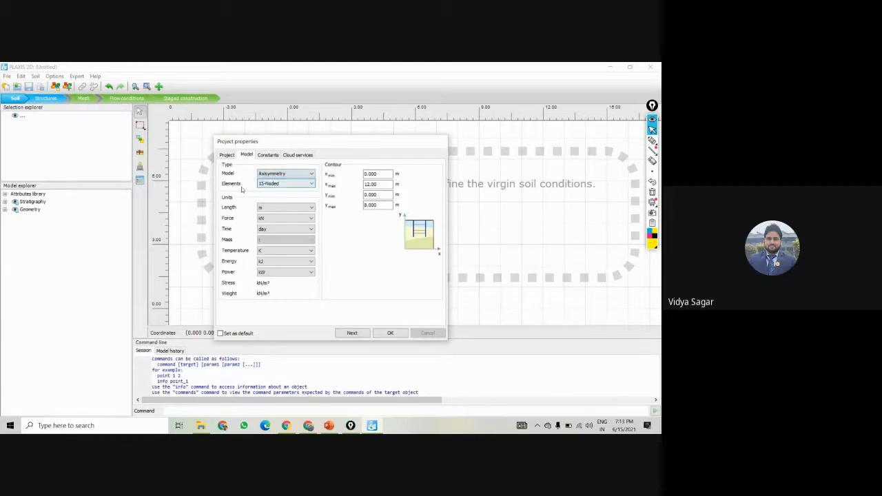
{"action": "left_click", "coordinate": [279, 184]}
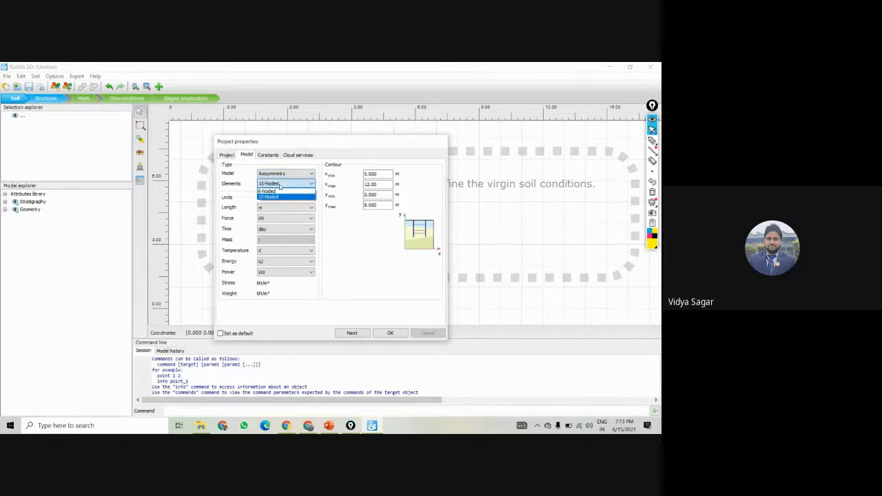
{"action": "left_click", "coordinate": [275, 198]}
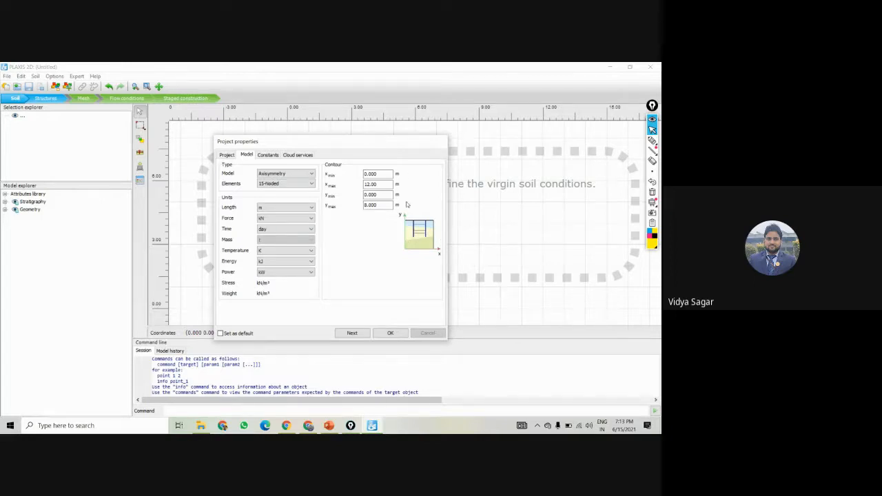
Set the soil contour's x max to 5 m and y max to 4 m, then accept the project properties.
{"action": "double_click", "coordinate": [371, 184]}
{"action": "type", "text": "5"}
{"action": "left_click_drag", "start_coordinate": [387, 205], "coordinate": [339, 205]}
{"action": "type", "text": "4"}
{"action": "left_click", "coordinate": [351, 332]}
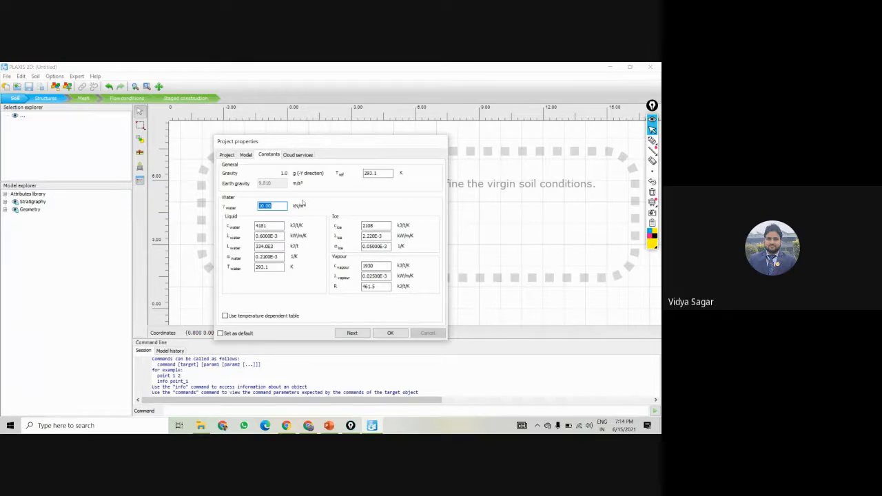
{"action": "left_click", "coordinate": [298, 155]}
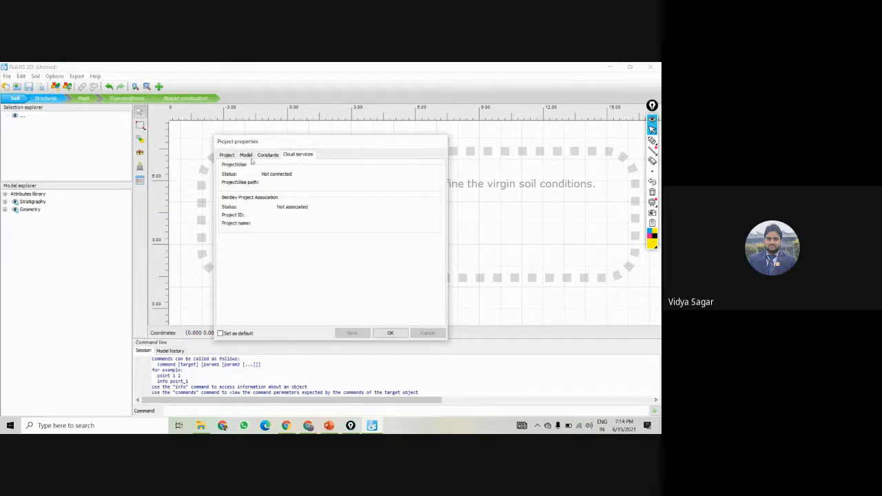
{"action": "left_click", "coordinate": [390, 334]}
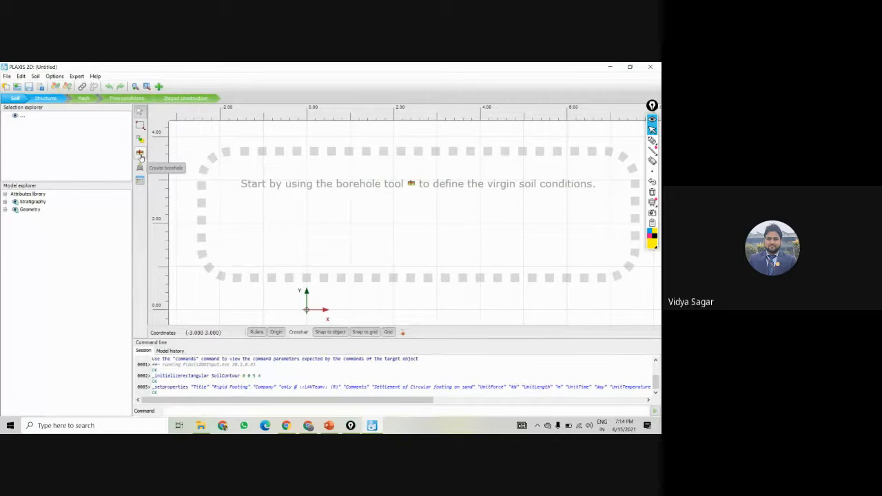
Create a borehole at the model origin, x = 0.
{"action": "left_click", "coordinate": [410, 184]}
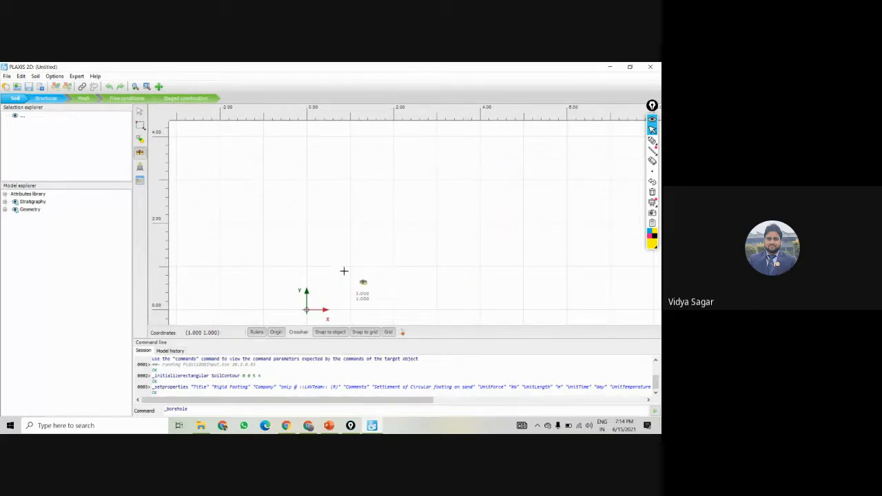
{"action": "scroll", "coordinate": [363, 280], "scroll_direction": "down", "scroll_amount": 1}
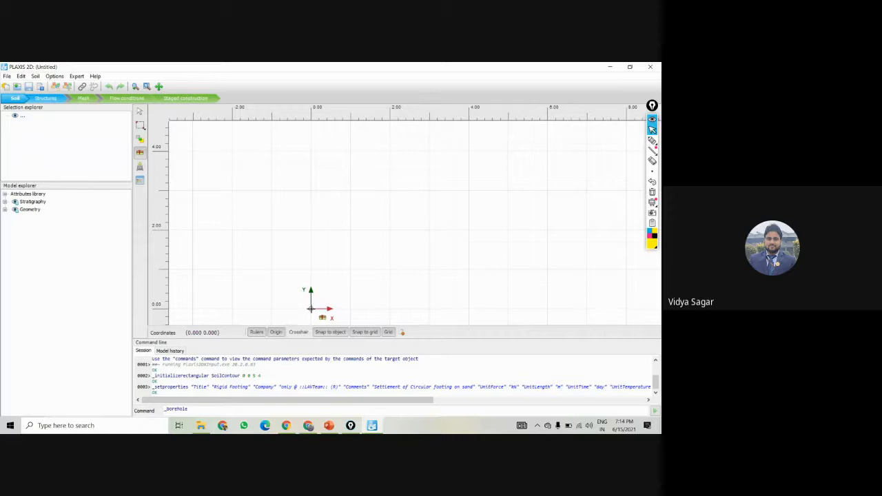
{"action": "left_click", "coordinate": [311, 308]}
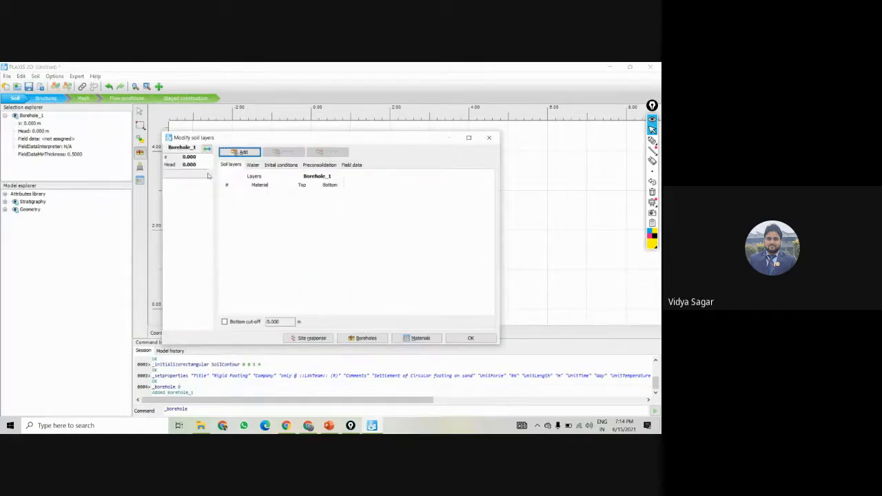
{"action": "left_click_drag", "start_coordinate": [229, 141], "coordinate": [258, 135]}
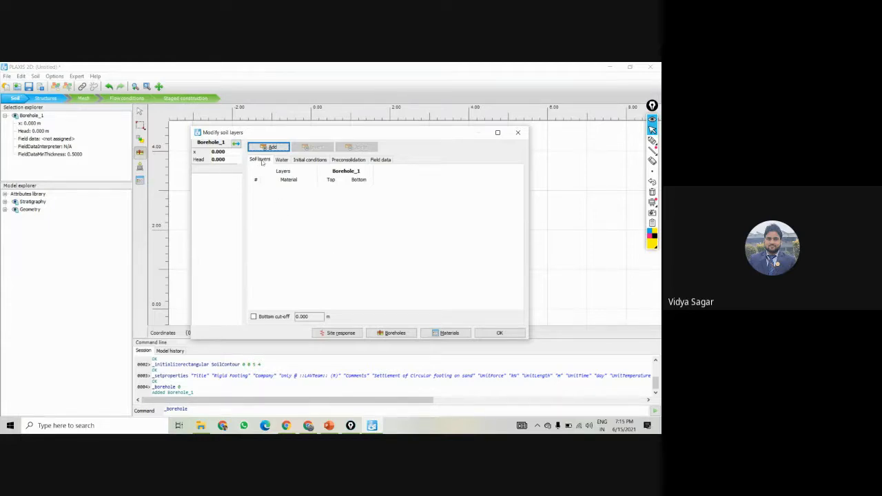
Examine the borehole's water, initial conditions, preconsolidation, field data and soil layer settings.
{"action": "left_click", "coordinate": [277, 162]}
{"action": "left_click", "coordinate": [303, 161]}
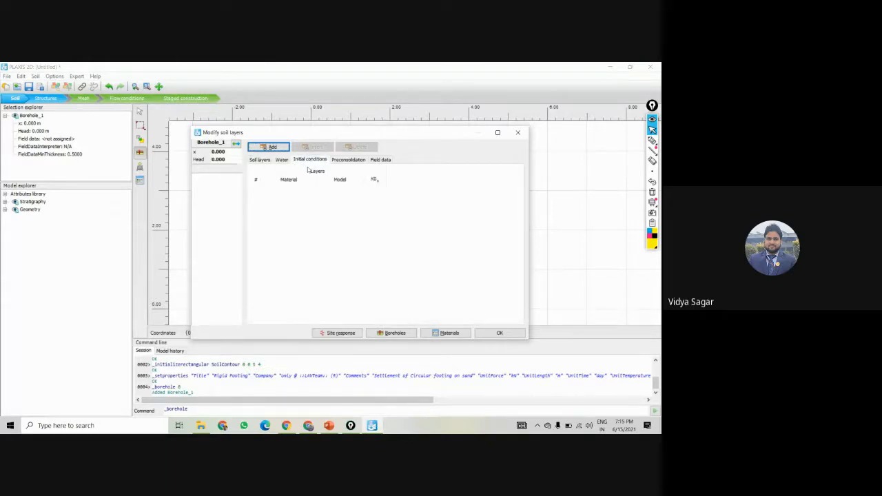
{"action": "left_click", "coordinate": [350, 160]}
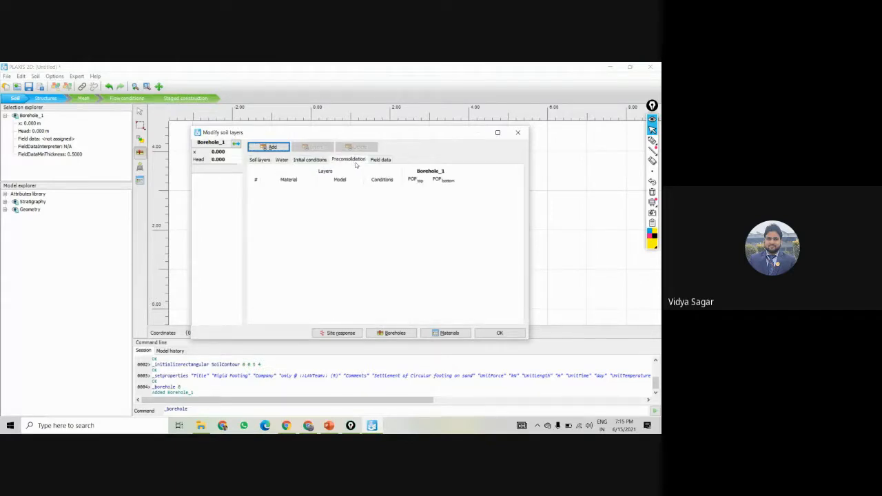
{"action": "left_click", "coordinate": [380, 160]}
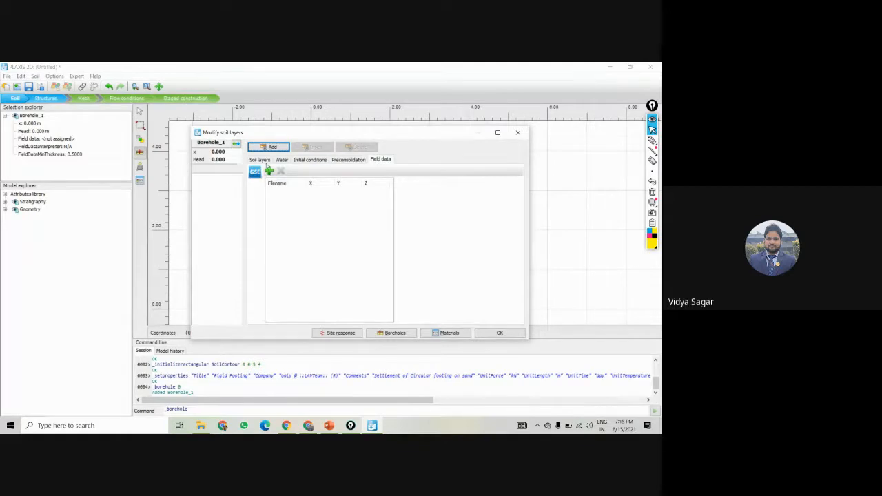
{"action": "left_click", "coordinate": [308, 160]}
{"action": "left_click", "coordinate": [349, 160]}
{"action": "left_click", "coordinate": [309, 160]}
{"action": "left_click", "coordinate": [281, 160]}
{"action": "left_click", "coordinate": [255, 160]}
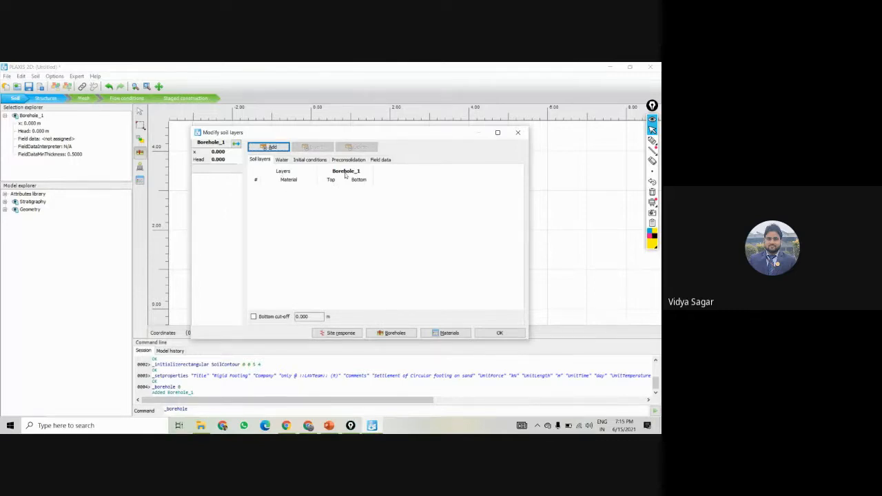
Add a soil layer to the borehole and set its top level to 4 m.
{"action": "left_click", "coordinate": [270, 148]}
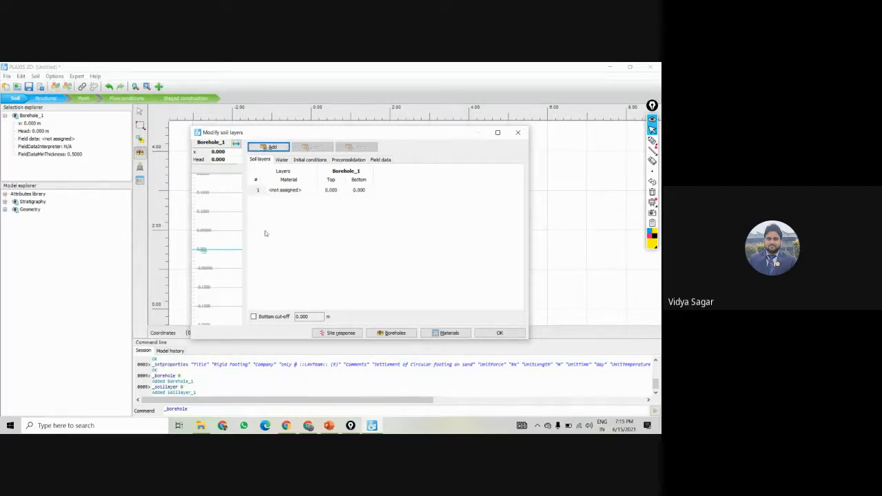
{"action": "double_click", "coordinate": [336, 191]}
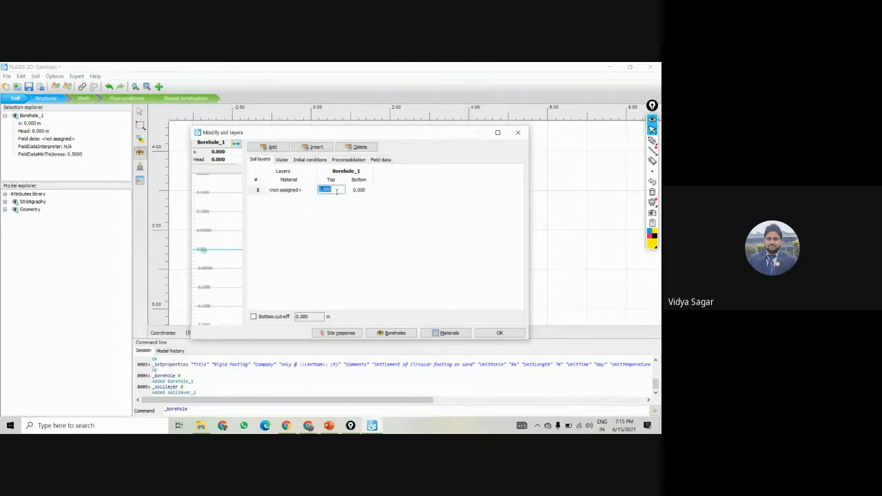
{"action": "type", "text": "4"}
{"action": "key", "text": "Return"}
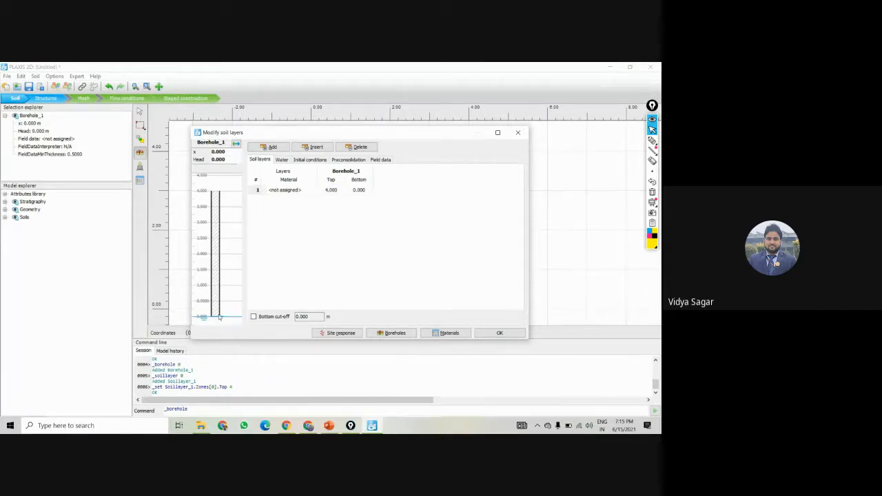
Set the borehole's water head to 2 m.
{"action": "double_click", "coordinate": [230, 158]}
{"action": "type", "text": "2"}
{"action": "key", "text": "Return"}
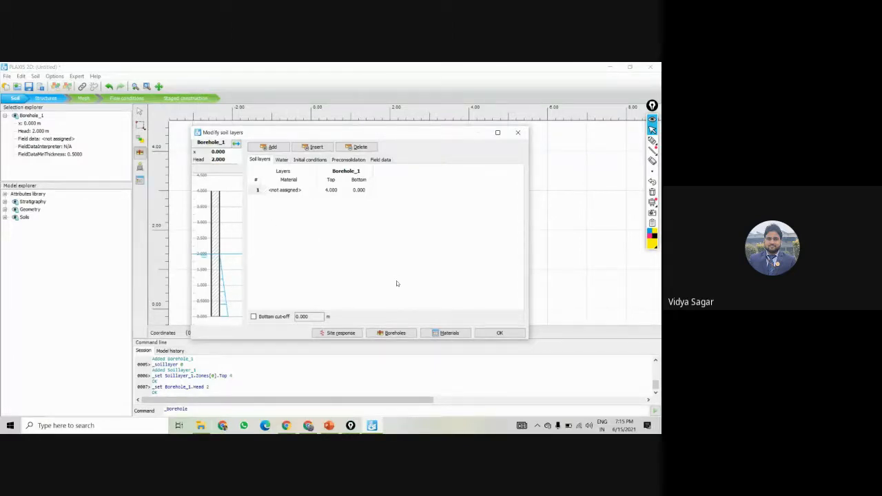
Open the project's material sets from the borehole's soil layer settings.
{"action": "left_click", "coordinate": [300, 190]}
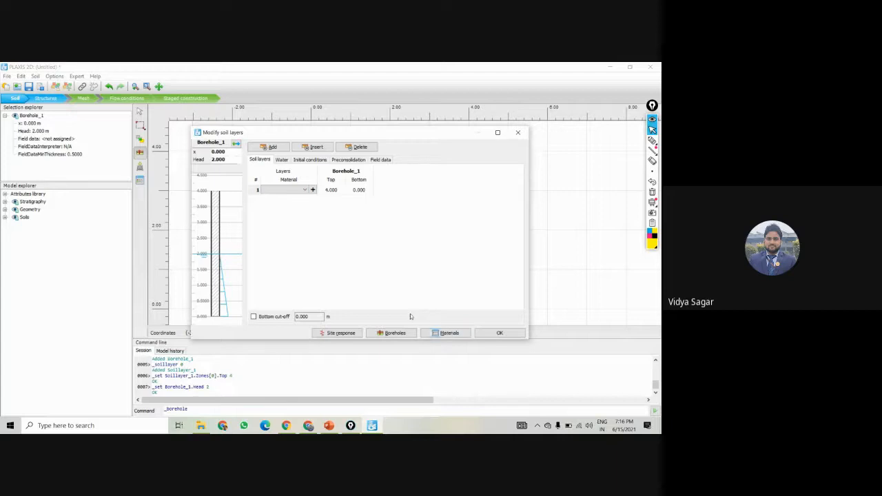
{"action": "left_click", "coordinate": [35, 77]}
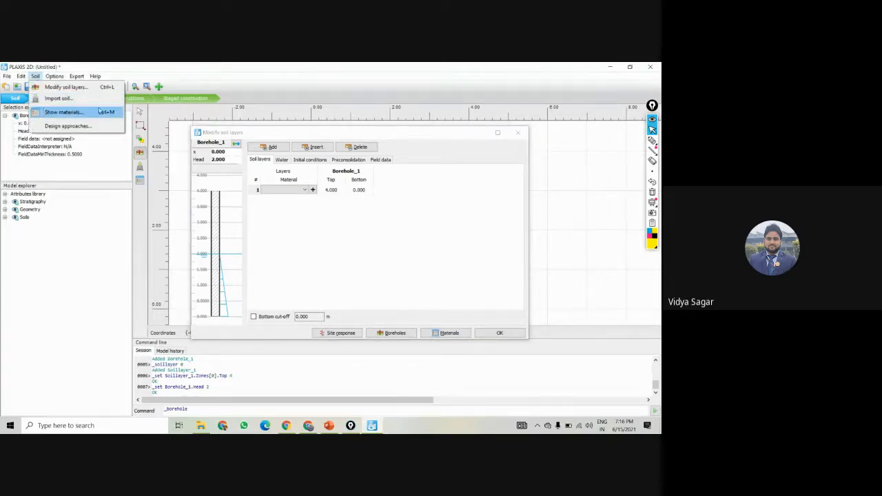
{"action": "left_click", "coordinate": [181, 73]}
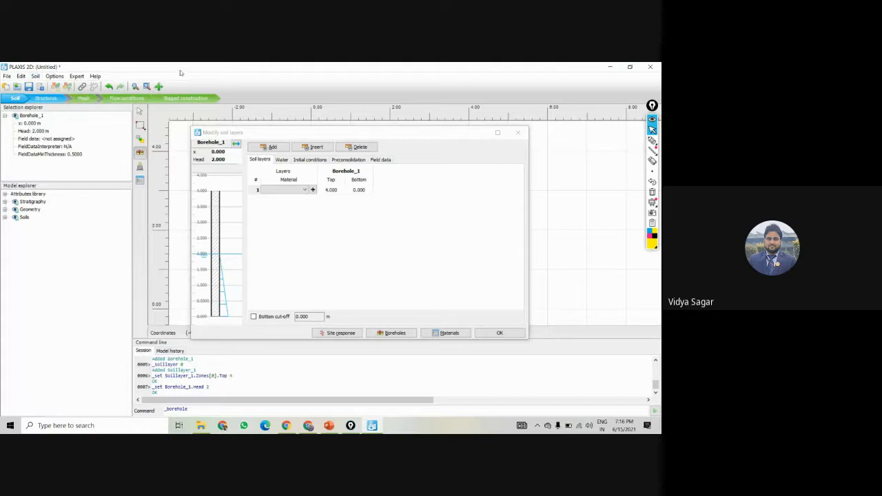
{"action": "left_click", "coordinate": [445, 333]}
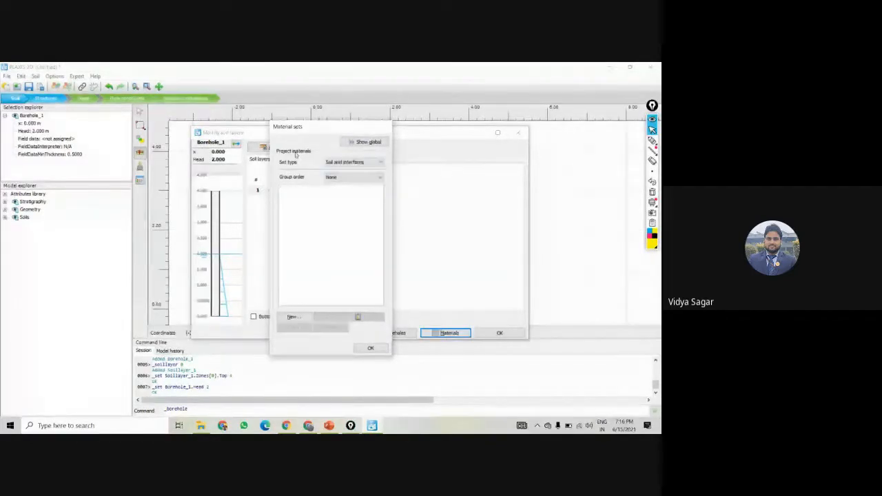
Look through the Plates, Geogrids, Embedded beam row and Anchors material set types, ending on Soil and interfaces.
{"action": "left_click", "coordinate": [346, 163]}
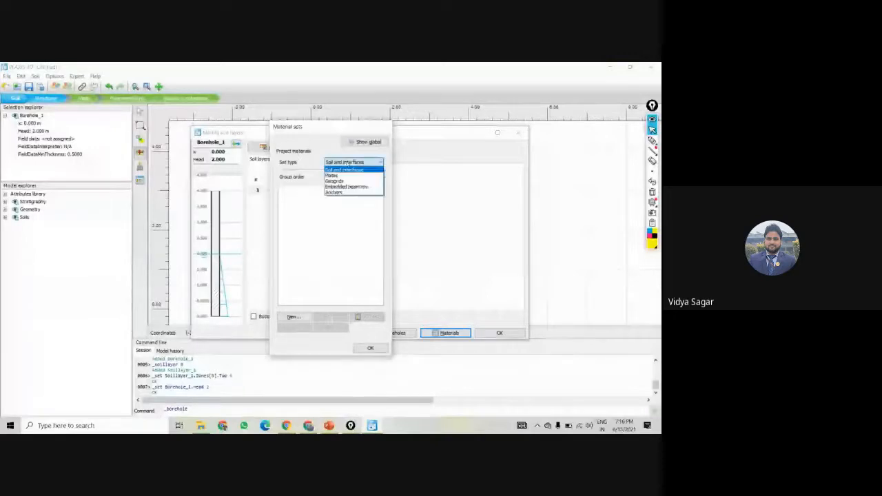
{"action": "left_click", "coordinate": [336, 176]}
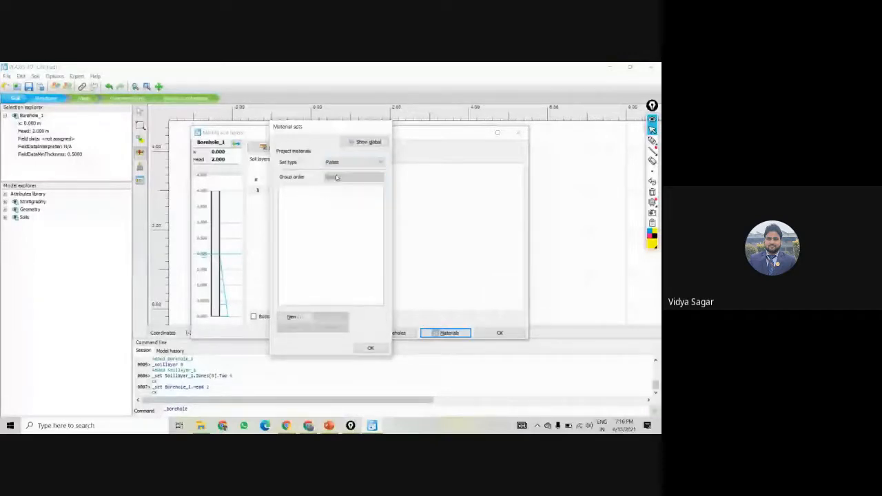
{"action": "left_click", "coordinate": [339, 162]}
{"action": "left_click", "coordinate": [340, 184]}
{"action": "left_click", "coordinate": [340, 185]}
{"action": "left_click", "coordinate": [346, 162]}
{"action": "left_click", "coordinate": [341, 193]}
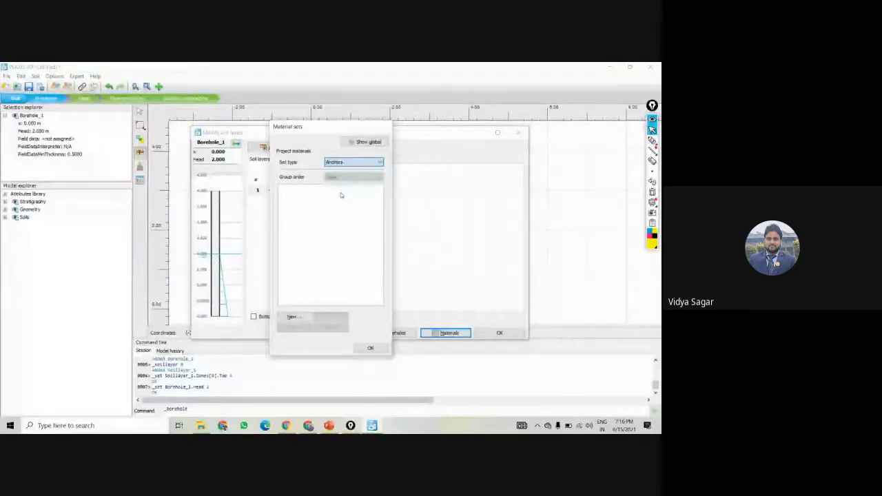
{"action": "left_click", "coordinate": [345, 162]}
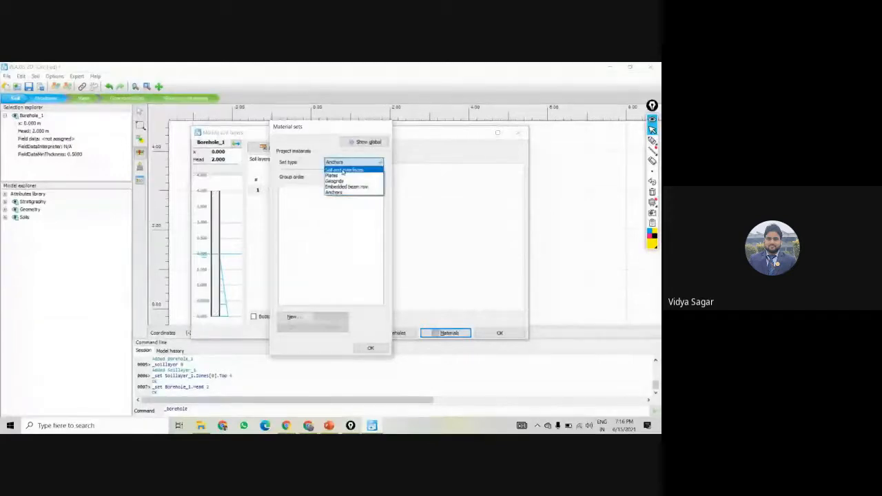
{"action": "left_click", "coordinate": [342, 170]}
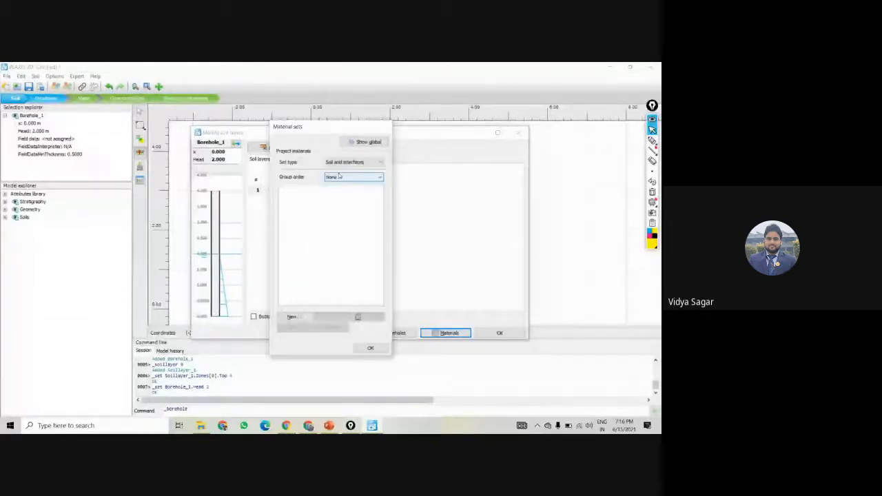
Create a new soil and interfaces material set and name it Sand.
{"action": "left_click_drag", "start_coordinate": [315, 130], "coordinate": [469, 132]}
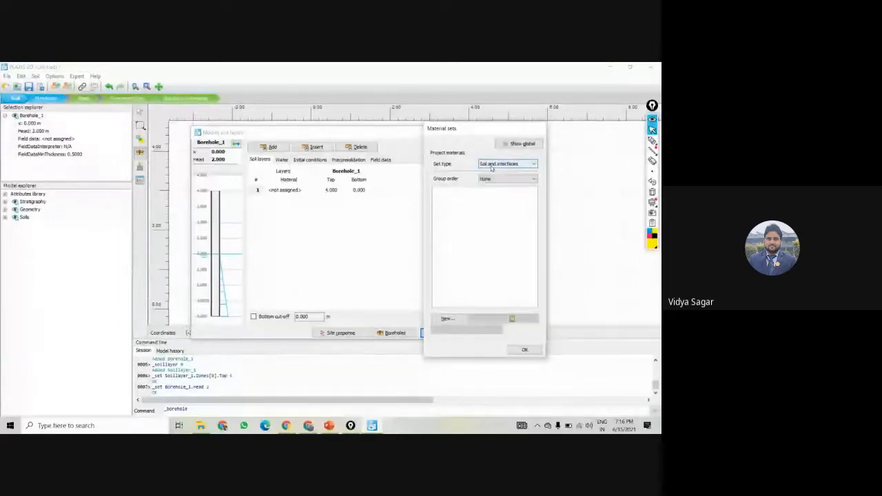
{"action": "left_click", "coordinate": [446, 319]}
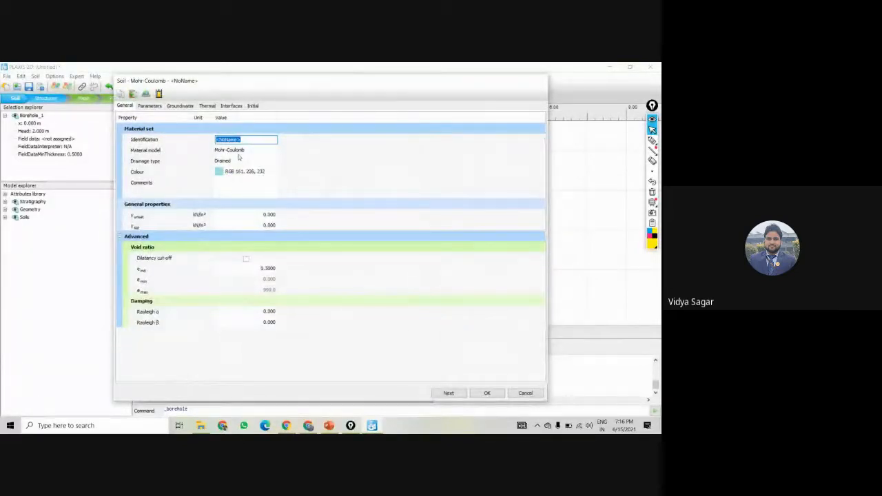
{"action": "type", "text": "Soi"}
{"action": "type", "text": "nd"}
Choose Mohr-Coulomb as the Sand material's model.
{"action": "left_click", "coordinate": [245, 163]}
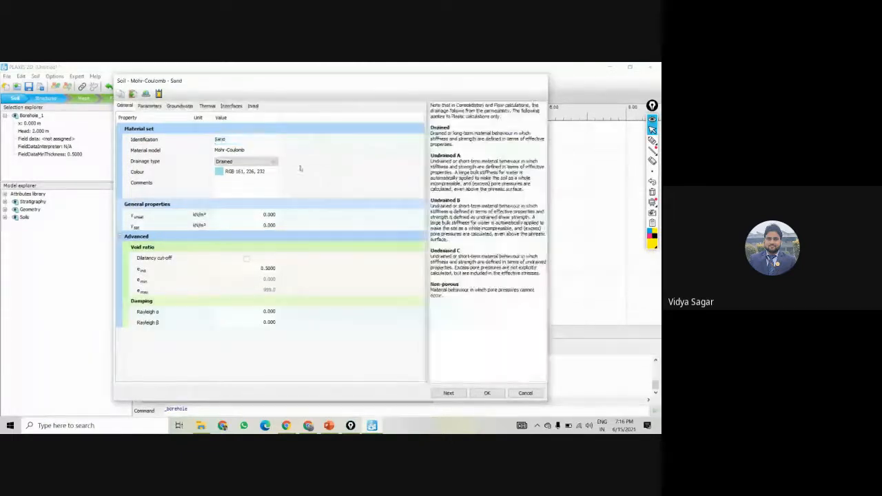
{"action": "left_click", "coordinate": [245, 151]}
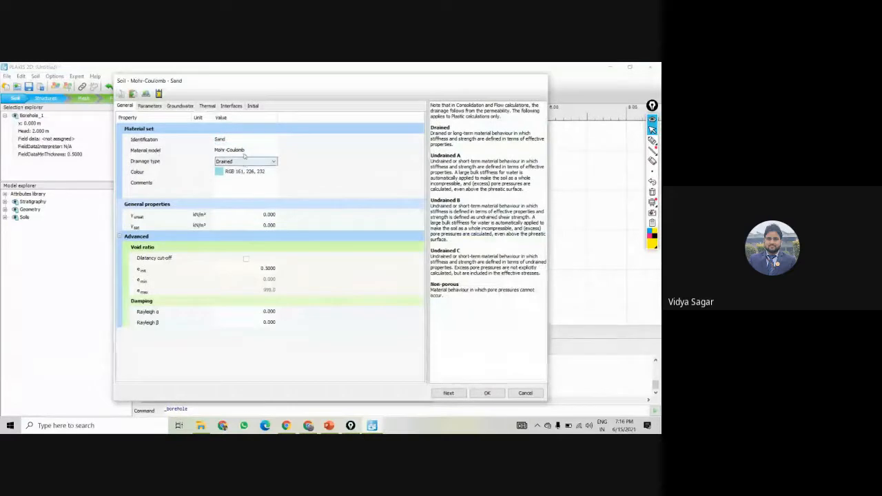
{"action": "left_click", "coordinate": [246, 151]}
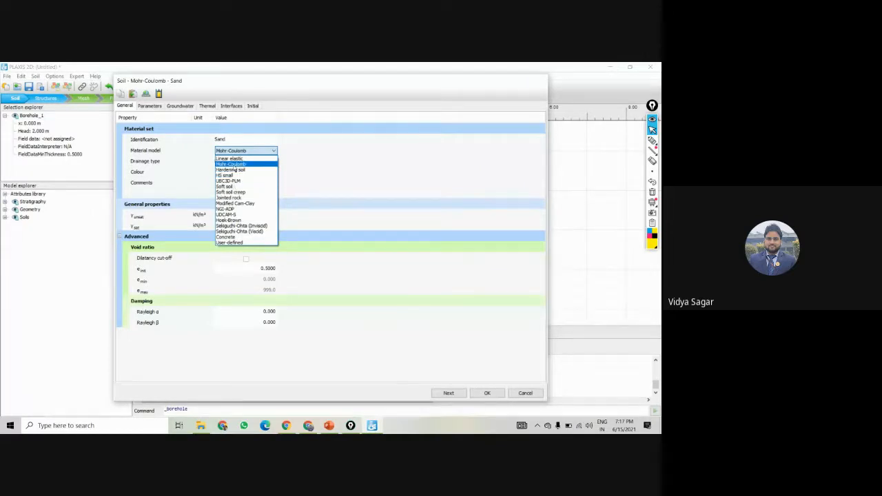
{"action": "left_click", "coordinate": [234, 165]}
{"action": "left_click", "coordinate": [302, 162]}
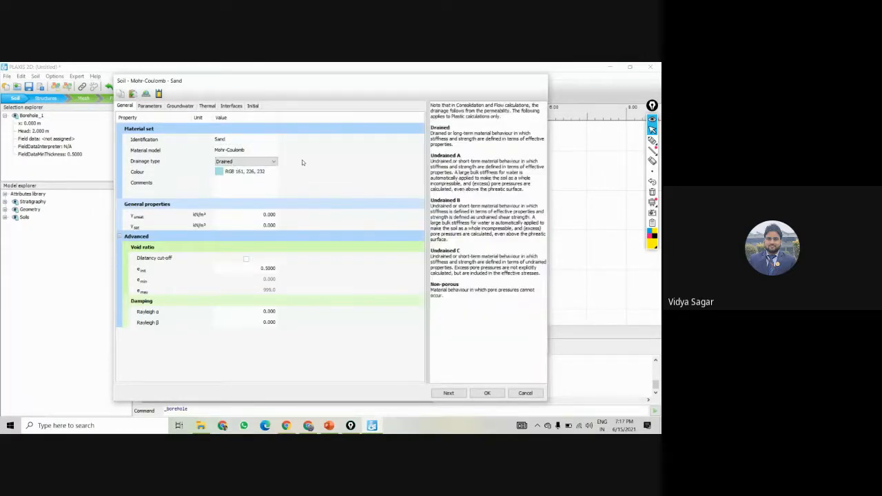
Examine the drained drainage type's description and the colour setting of the Sand material.
{"action": "left_click", "coordinate": [159, 163]}
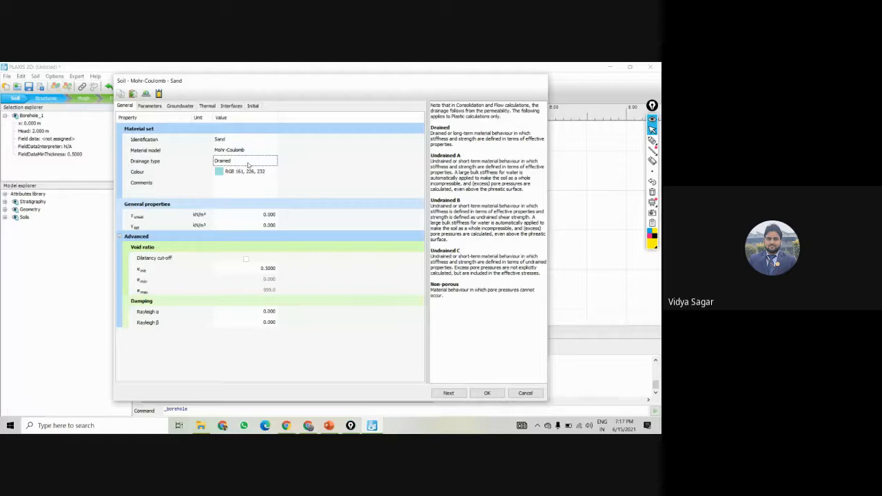
{"action": "left_click", "coordinate": [347, 167]}
{"action": "left_click", "coordinate": [299, 162]}
{"action": "left_click", "coordinate": [298, 162]}
{"action": "double_click", "coordinate": [428, 129]}
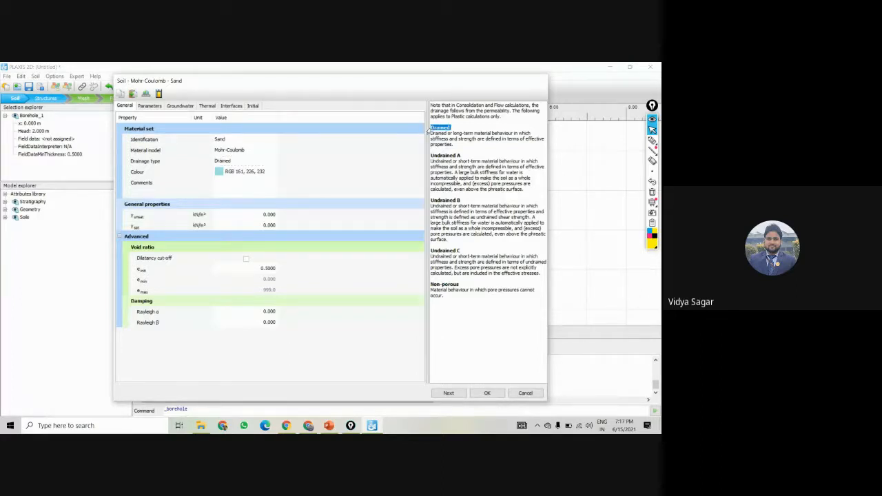
{"action": "left_click", "coordinate": [428, 131]}
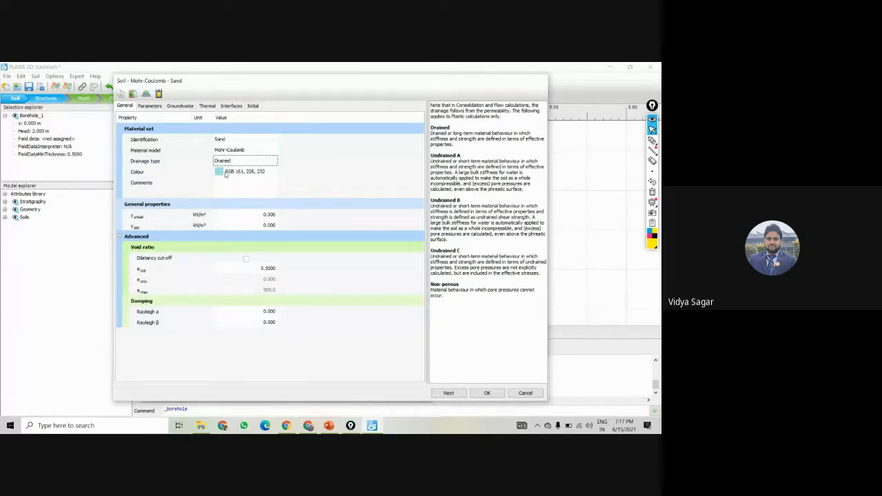
{"action": "left_click", "coordinate": [224, 171]}
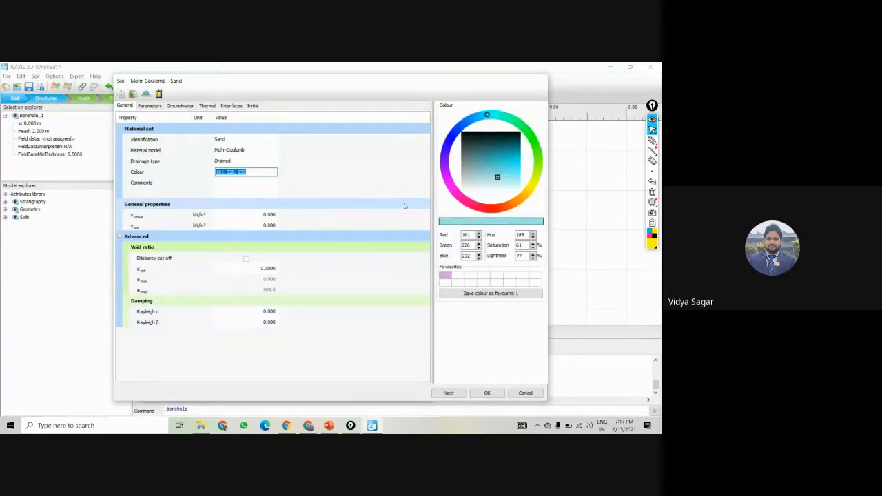
{"action": "left_click", "coordinate": [341, 172]}
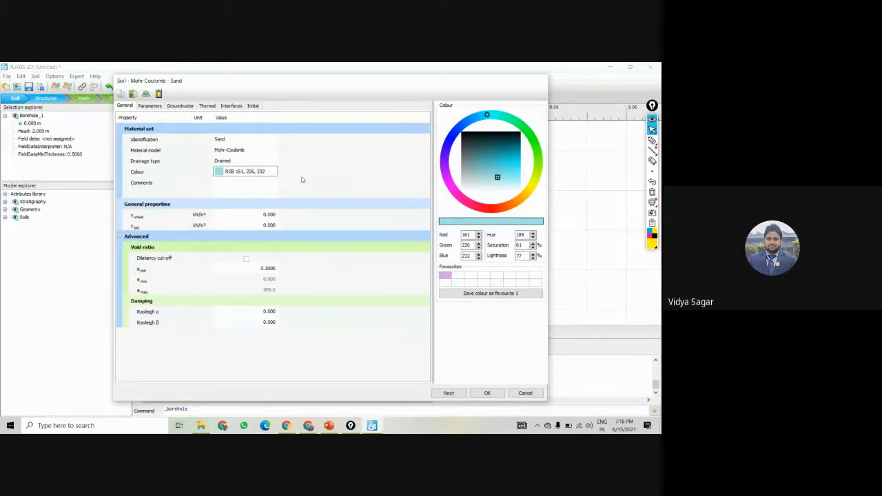
Set the Sand material's unsaturated unit weight to 17 kN/m³ and its saturated unit weight to 20 kN/m³.
{"action": "left_click", "coordinate": [173, 216]}
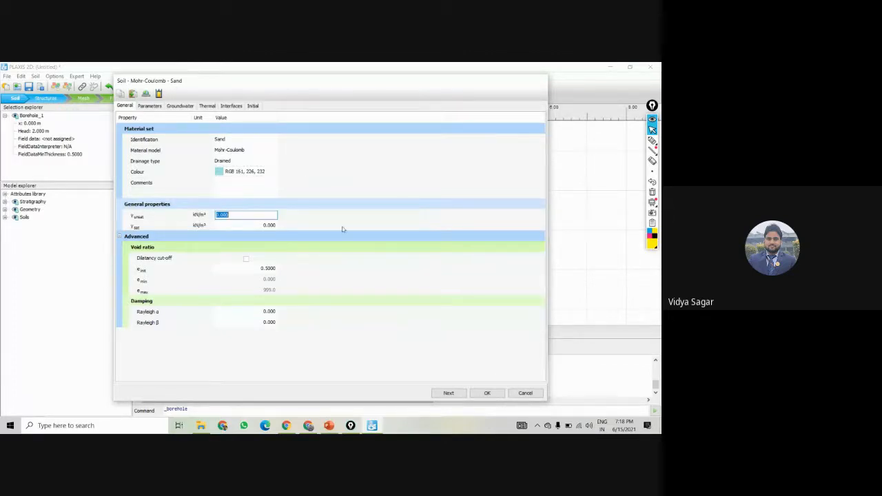
{"action": "left_click", "coordinate": [342, 228]}
{"action": "left_click", "coordinate": [279, 215]}
{"action": "left_click", "coordinate": [301, 227]}
{"action": "left_click", "coordinate": [304, 216]}
{"action": "type", "text": "17"}
{"action": "left_click", "coordinate": [259, 226]}
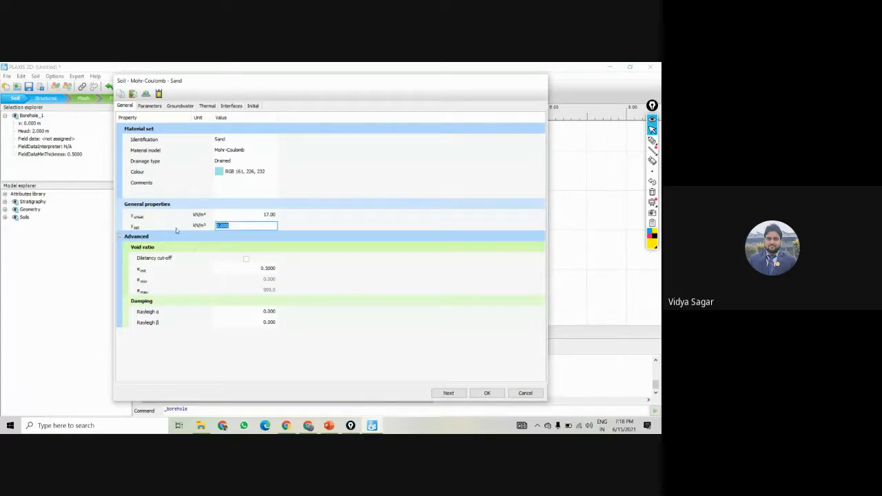
{"action": "type", "text": "20"}
{"action": "left_click", "coordinate": [314, 268]}
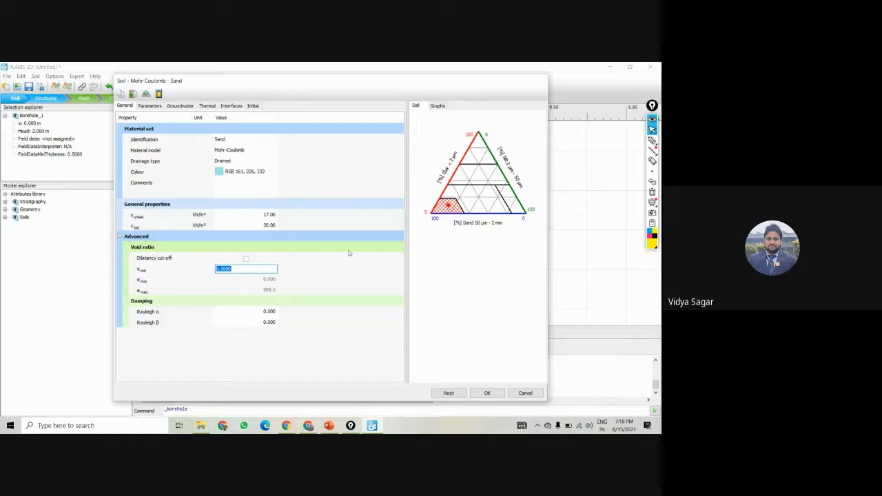
Set the Sand material's stiffness E' to 13.00E3 kN/m² and its Poisson's ratio to 0.3.
{"action": "left_click", "coordinate": [150, 106]}
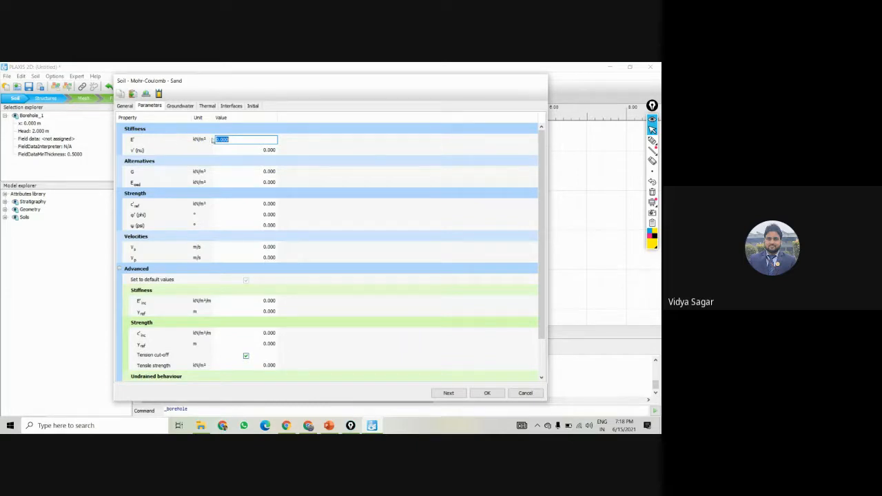
{"action": "type", "text": "1.3"}
{"action": "type", "text": "e"}
{"action": "type", "text": "-"}
{"action": "key", "text": "Return"}
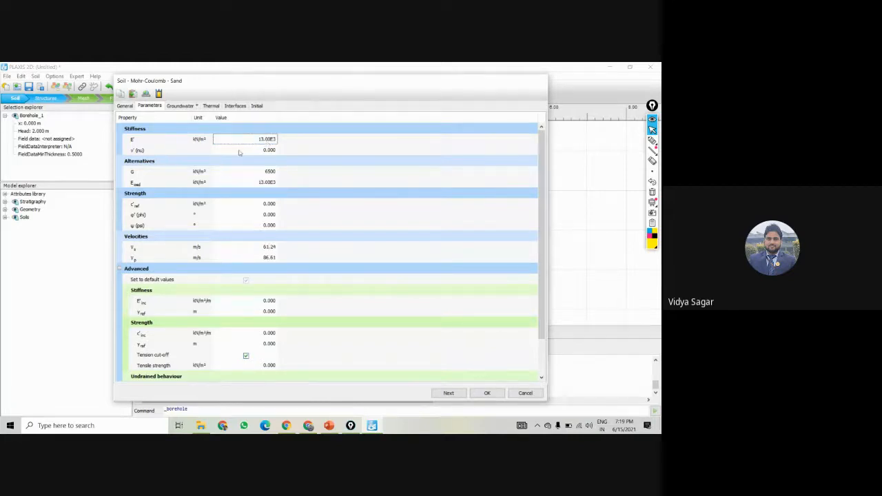
{"action": "left_click", "coordinate": [264, 151]}
{"action": "type", "text": "0.3"}
{"action": "key", "text": "Return"}
Set the Sand material's cohesion c'ref to 1 kN/m² and its friction angle phi to 30°.
{"action": "left_click", "coordinate": [124, 107]}
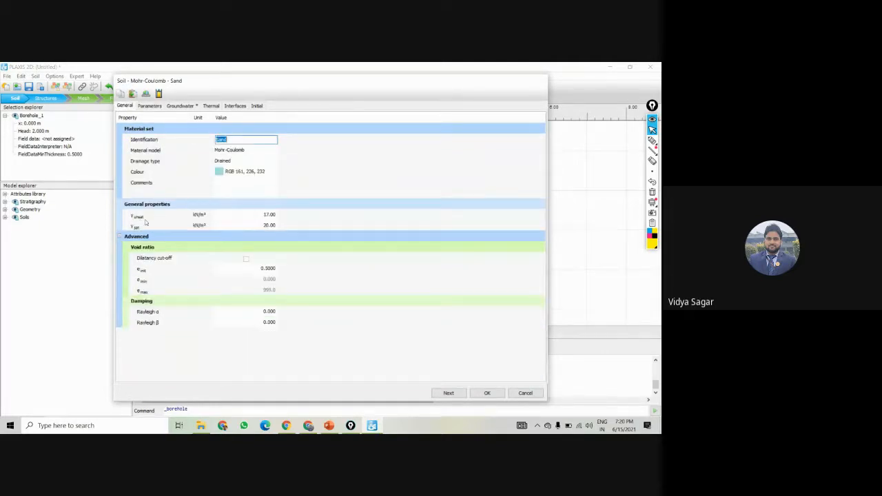
{"action": "left_click", "coordinate": [150, 106]}
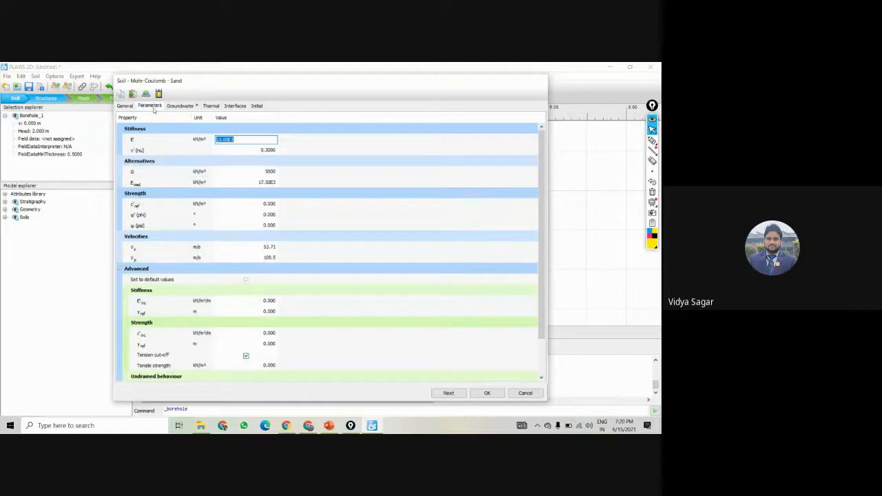
{"action": "left_click", "coordinate": [256, 207]}
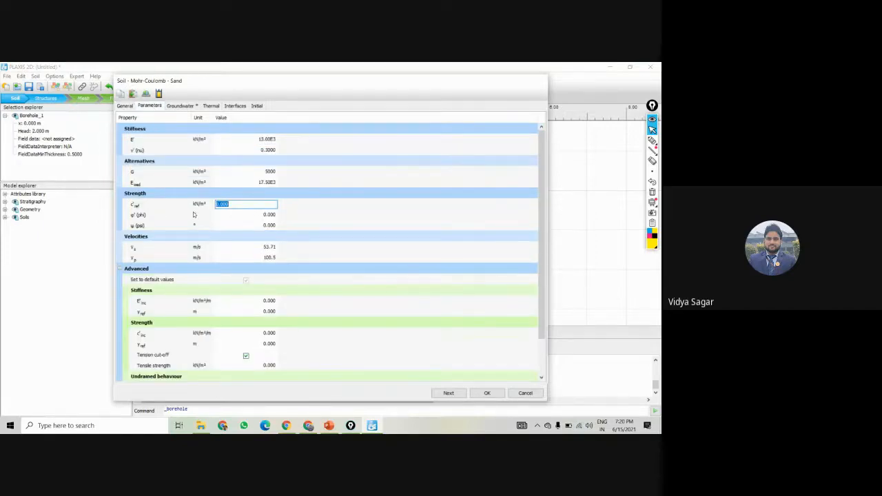
{"action": "type", "text": "1"}
{"action": "left_click", "coordinate": [235, 216]}
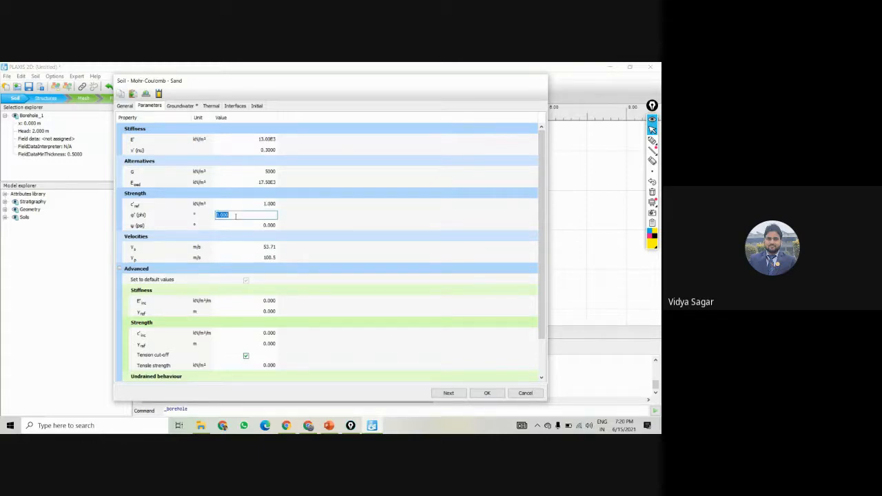
{"action": "type", "text": "30"}
{"action": "key", "text": "Tab"}
{"action": "key", "text": "Return"}
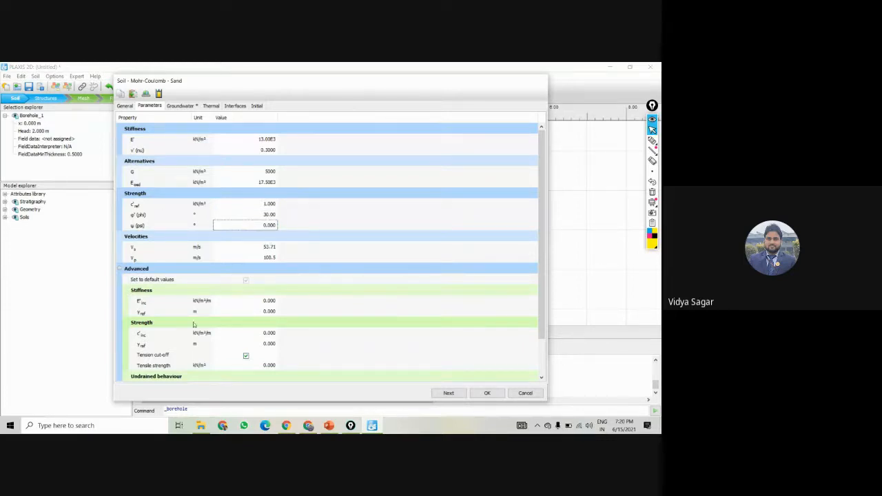
Review the Sand material's groundwater, thermal, interface, initial and general properties.
{"action": "left_click", "coordinate": [180, 106]}
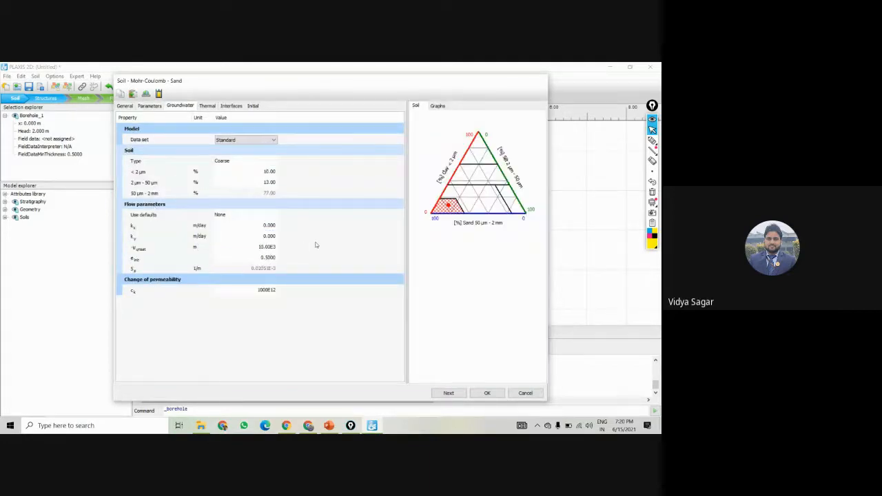
{"action": "left_click", "coordinate": [208, 106]}
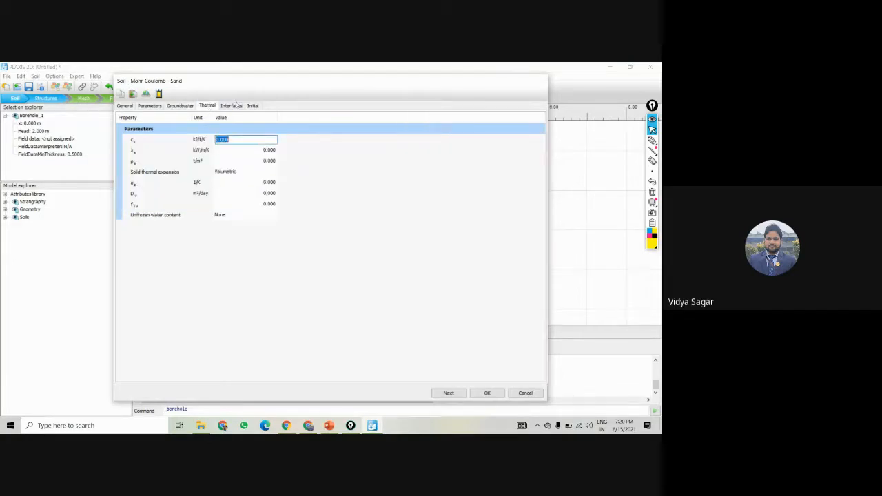
{"action": "left_click", "coordinate": [237, 107]}
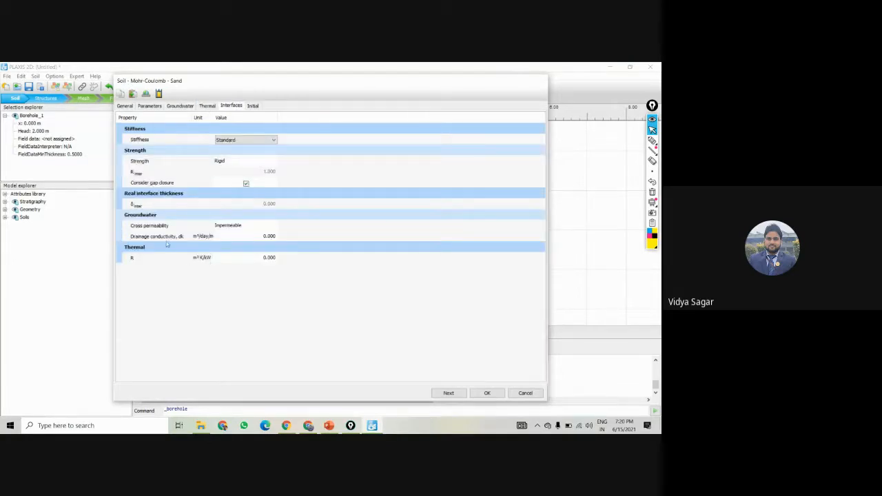
{"action": "left_click", "coordinate": [254, 107]}
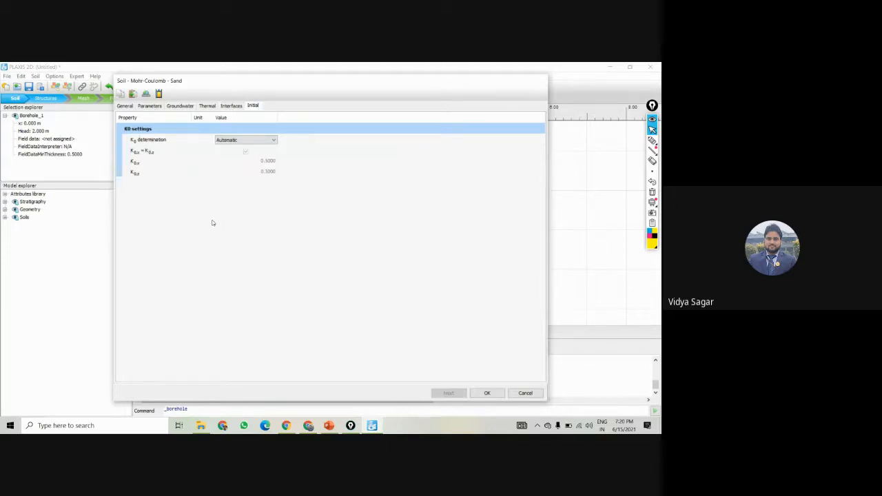
{"action": "left_click", "coordinate": [127, 107]}
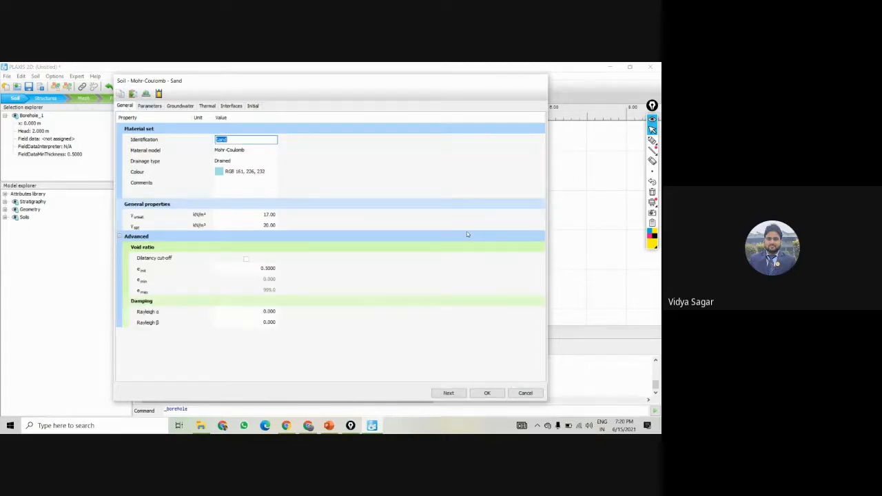
Save the Sand material, close the material sets and soil layer settings, and return to selection mode.
{"action": "left_click", "coordinate": [486, 393]}
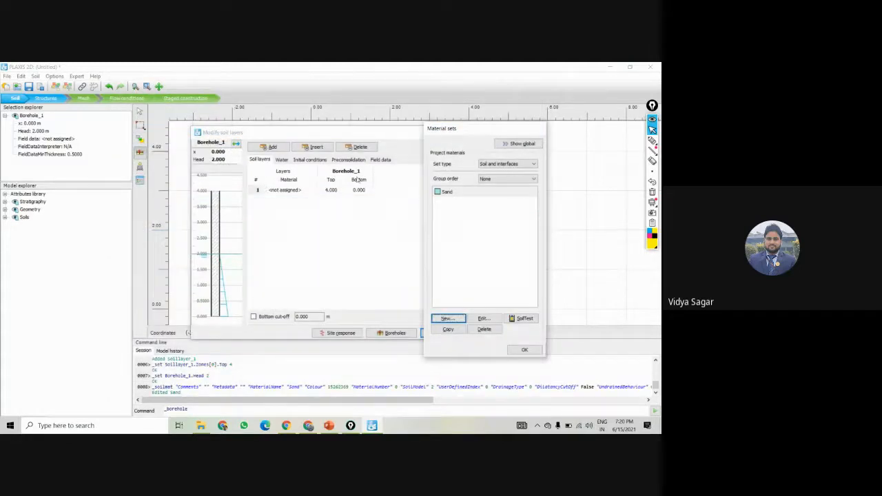
{"action": "left_click", "coordinate": [524, 350]}
{"action": "left_click", "coordinate": [499, 335]}
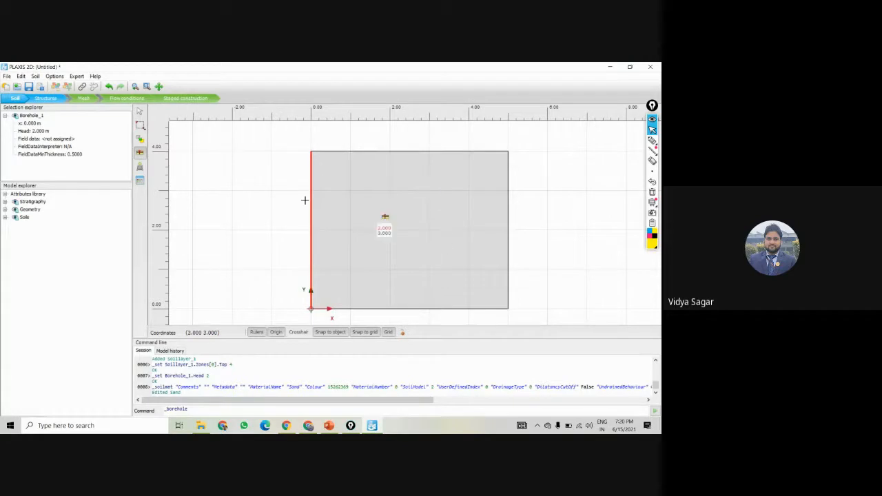
{"action": "left_click", "coordinate": [140, 113]}
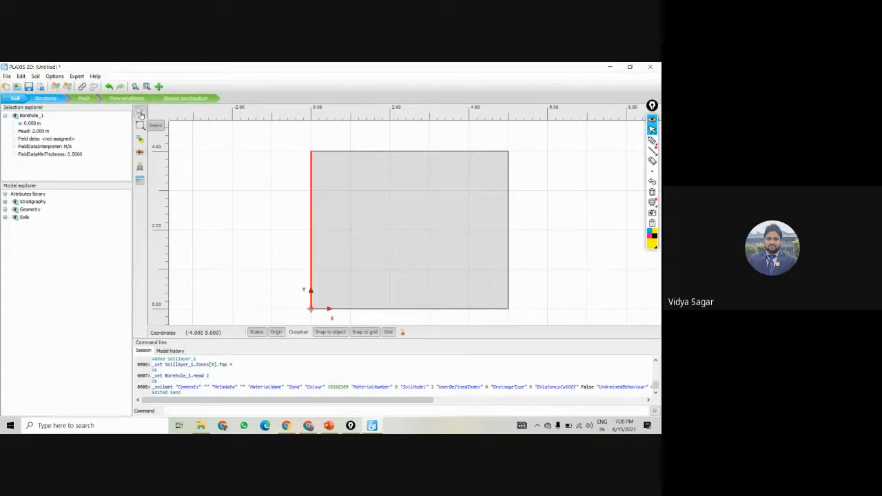
{"action": "left_click", "coordinate": [430, 253]}
{"action": "left_click", "coordinate": [297, 214]}
{"action": "left_click", "coordinate": [368, 212]}
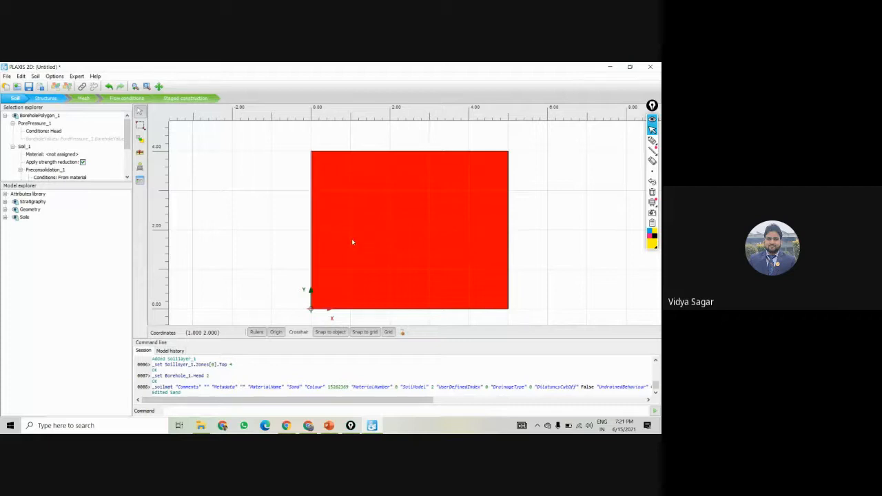
{"action": "left_click", "coordinate": [306, 244]}
{"action": "left_click", "coordinate": [340, 230]}
{"action": "left_click", "coordinate": [282, 244]}
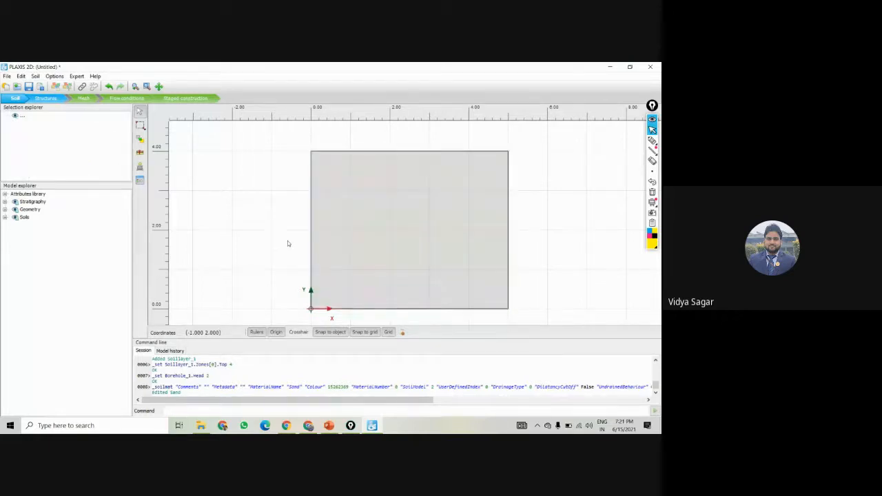
{"action": "left_click", "coordinate": [328, 226]}
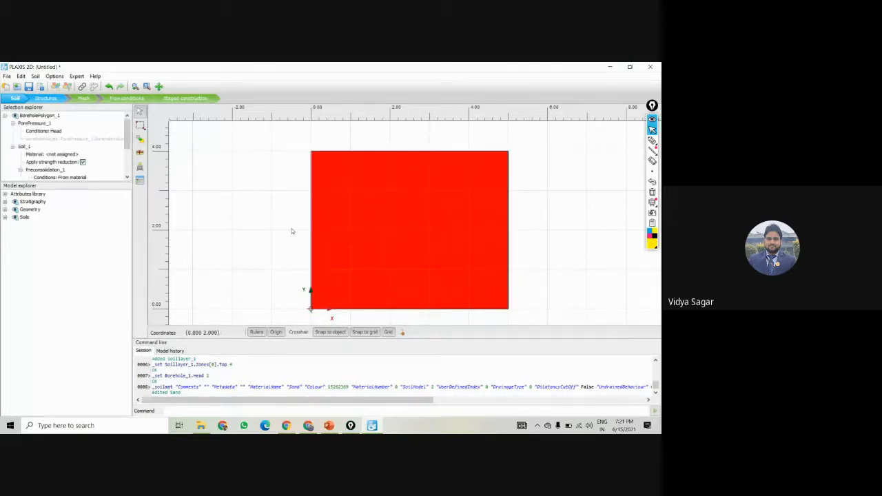
{"action": "left_click", "coordinate": [276, 214]}
{"action": "left_click", "coordinate": [356, 216]}
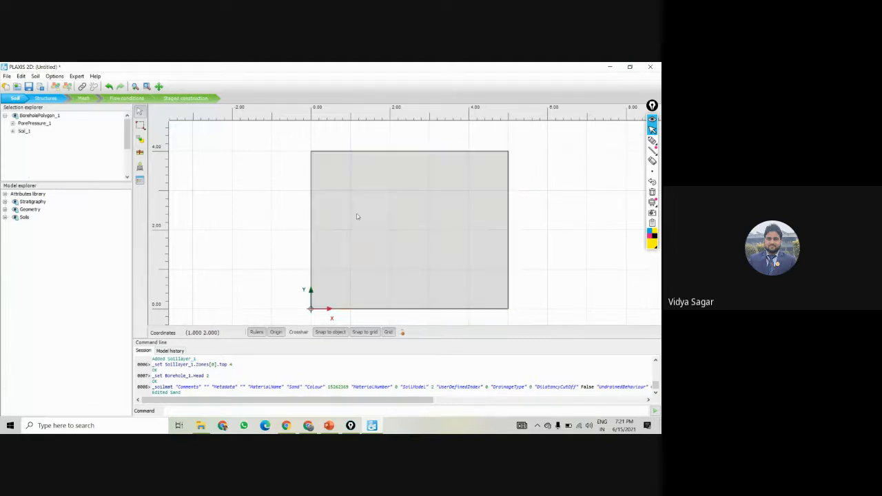
Assign the Sand material to the soil layer polygon and switch to the Structures mode.
{"action": "left_click", "coordinate": [140, 180]}
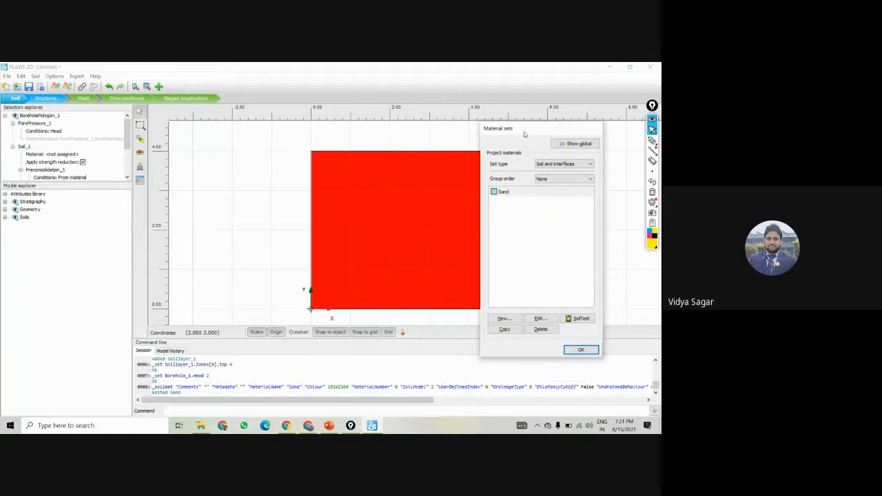
{"action": "left_click", "coordinate": [473, 136]}
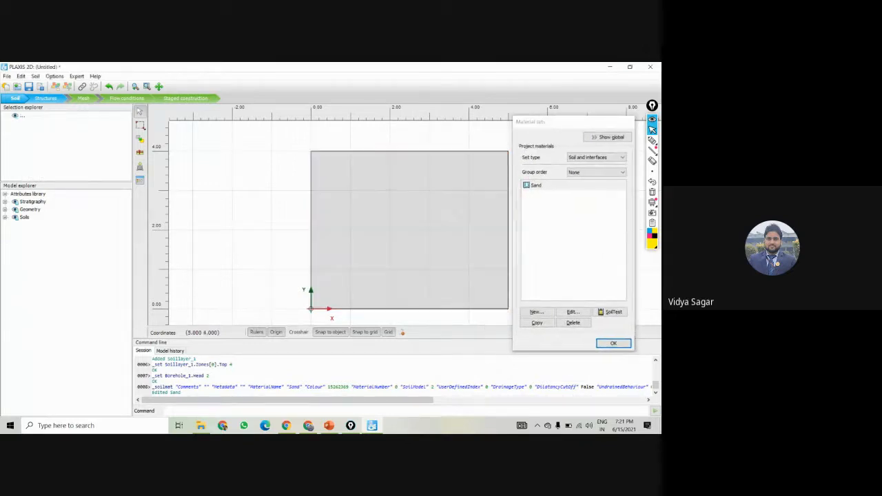
{"action": "left_click", "coordinate": [528, 187]}
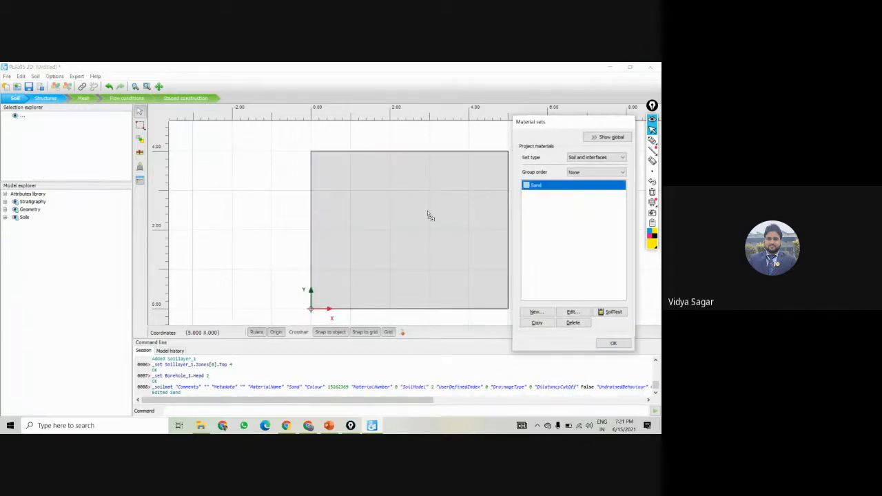
{"action": "left_click", "coordinate": [366, 239]}
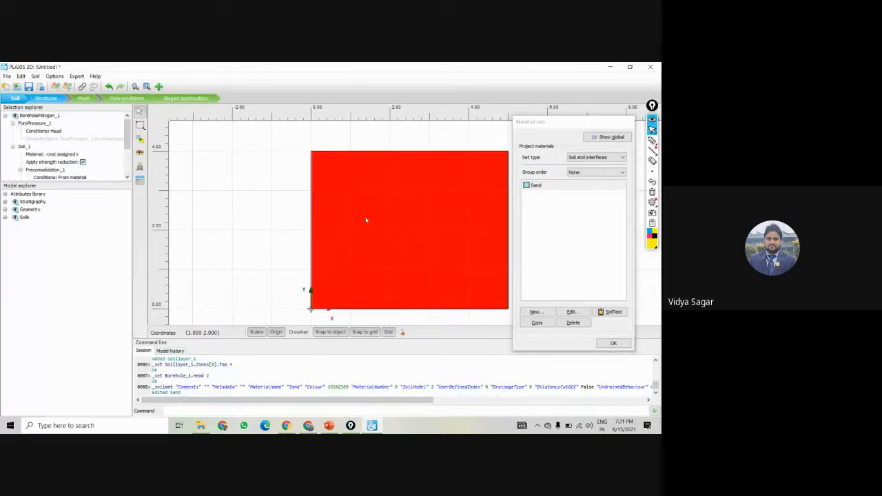
{"action": "left_click", "coordinate": [63, 155]}
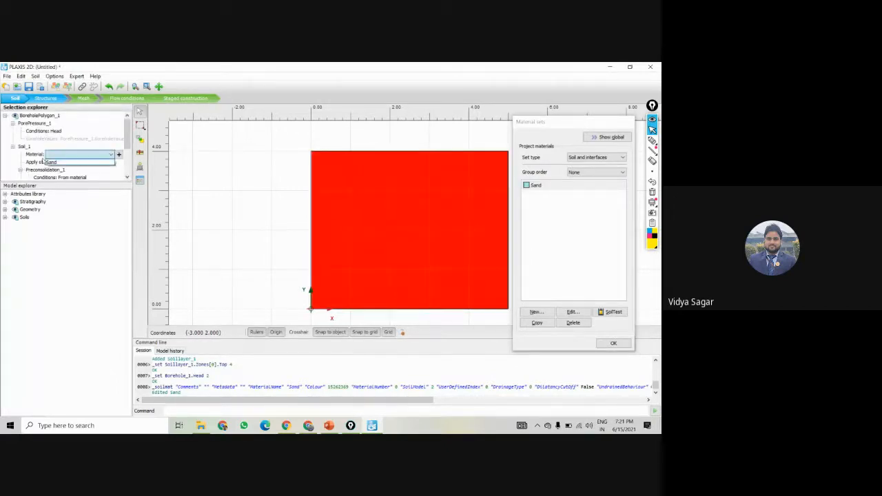
{"action": "left_click", "coordinate": [63, 163]}
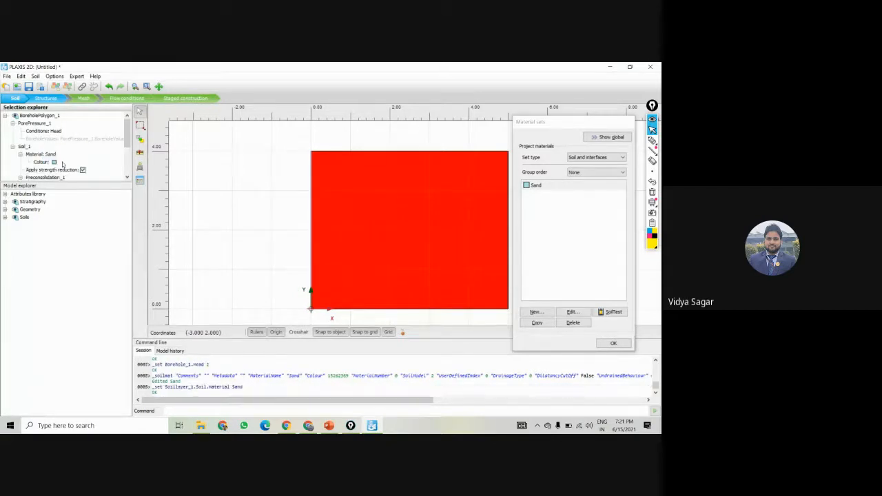
{"action": "left_click", "coordinate": [301, 226]}
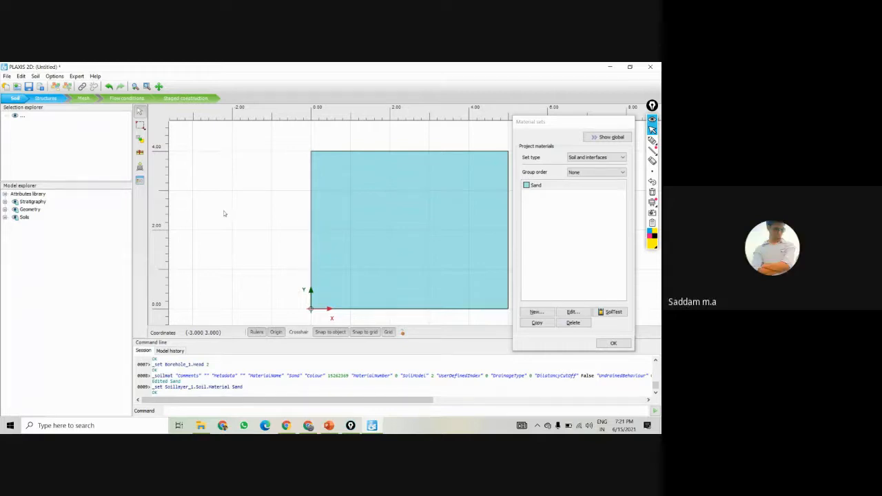
{"action": "left_click", "coordinate": [613, 343]}
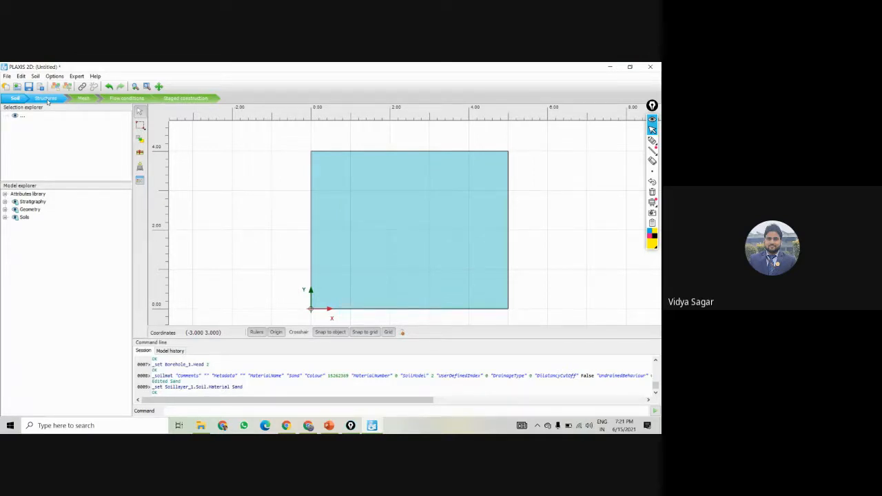
{"action": "left_click", "coordinate": [46, 99]}
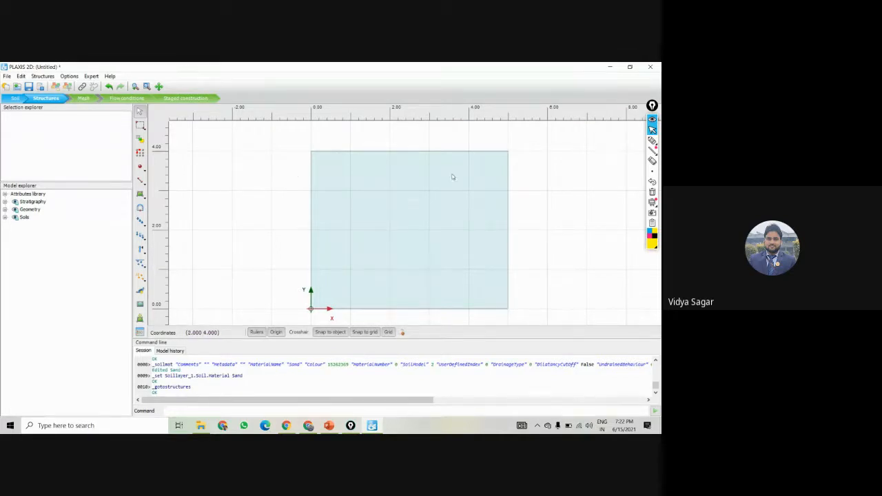
Set the snapping grid spacing to 1.5 m.
{"action": "left_click", "coordinate": [402, 333]}
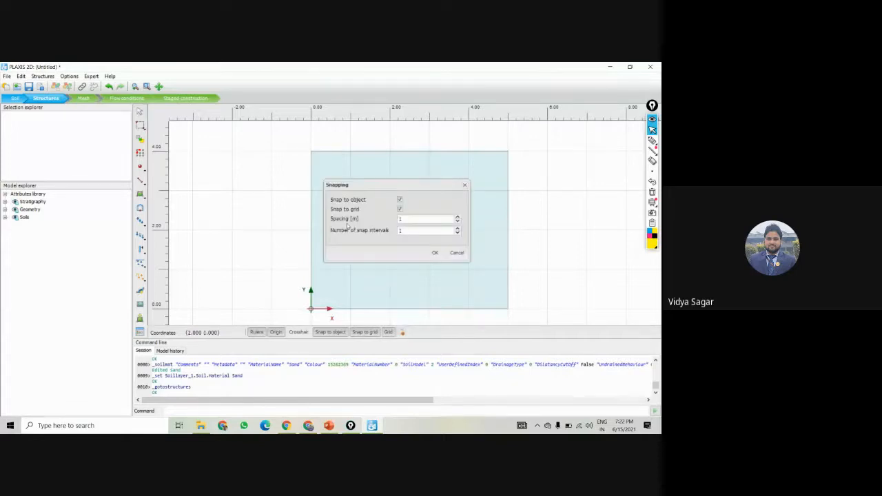
{"action": "left_click", "coordinate": [414, 220]}
{"action": "type", "text": ".5"}
{"action": "left_click", "coordinate": [435, 252]}
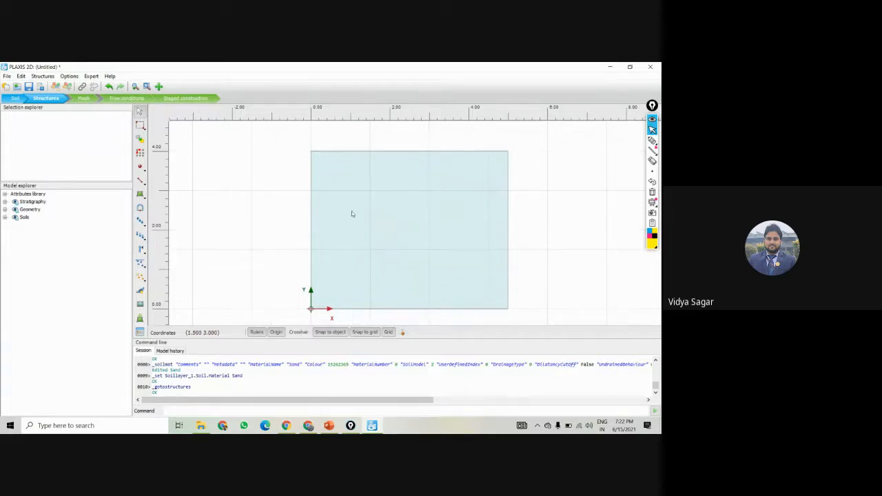
{"action": "scroll", "coordinate": [490, 173], "scroll_direction": "up", "scroll_amount": 1}
{"action": "scroll", "coordinate": [454, 180], "scroll_direction": "down", "scroll_amount": 2}
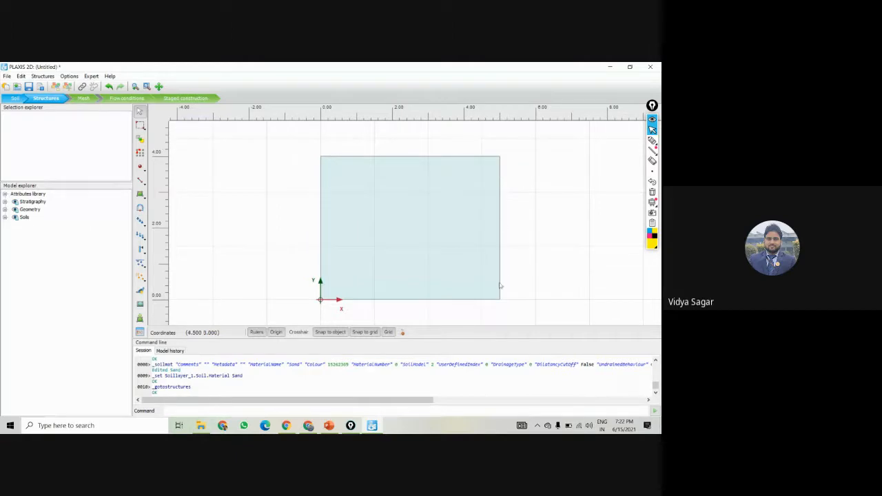
Restore the snapping grid spacing to 1 m.
{"action": "left_click", "coordinate": [403, 332]}
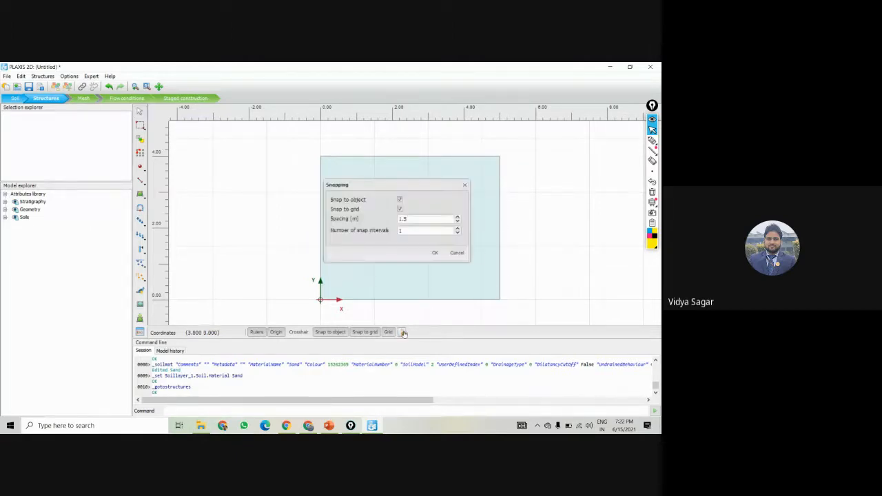
{"action": "type", "text": "1"}
{"action": "left_click", "coordinate": [434, 253]}
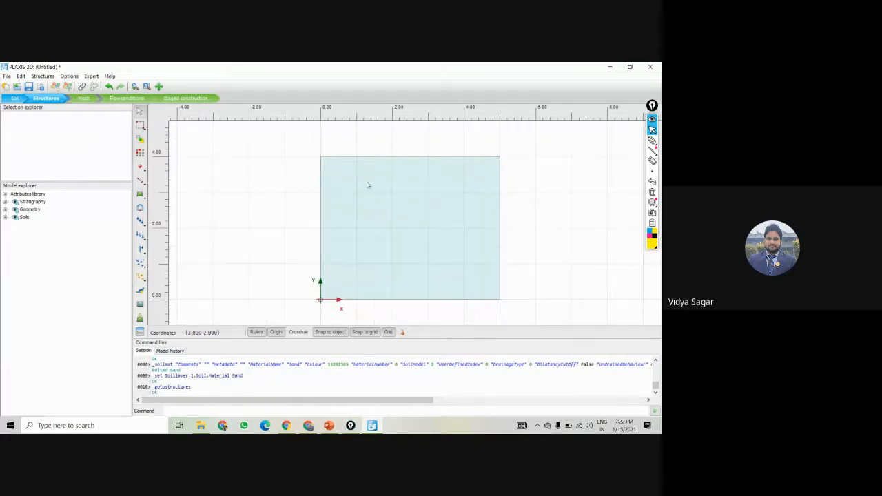
Create a line displacement along the soil's top surface from (0, 4) to (1, 4).
{"action": "scroll", "coordinate": [359, 214], "scroll_direction": "down", "scroll_amount": 1}
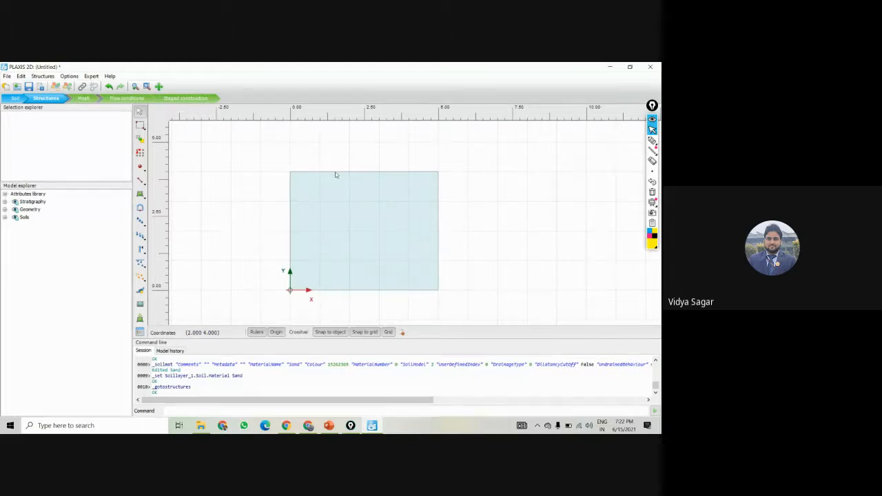
{"action": "left_click_drag", "start_coordinate": [356, 229], "coordinate": [349, 225]}
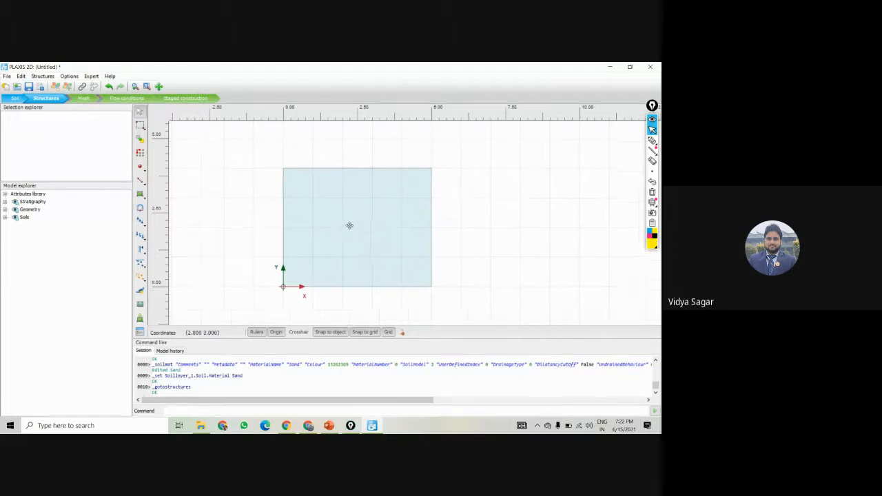
{"action": "scroll", "coordinate": [298, 165], "scroll_direction": "up", "scroll_amount": 1}
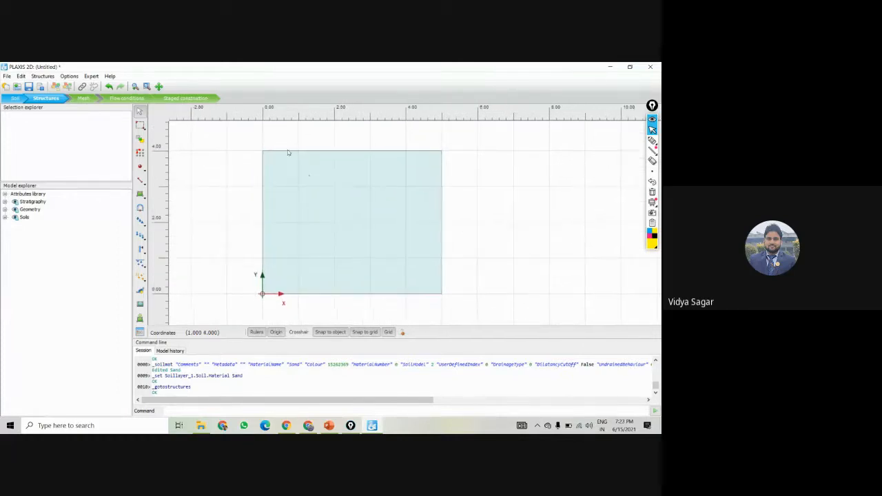
{"action": "left_click_drag", "start_coordinate": [358, 215], "coordinate": [368, 228]}
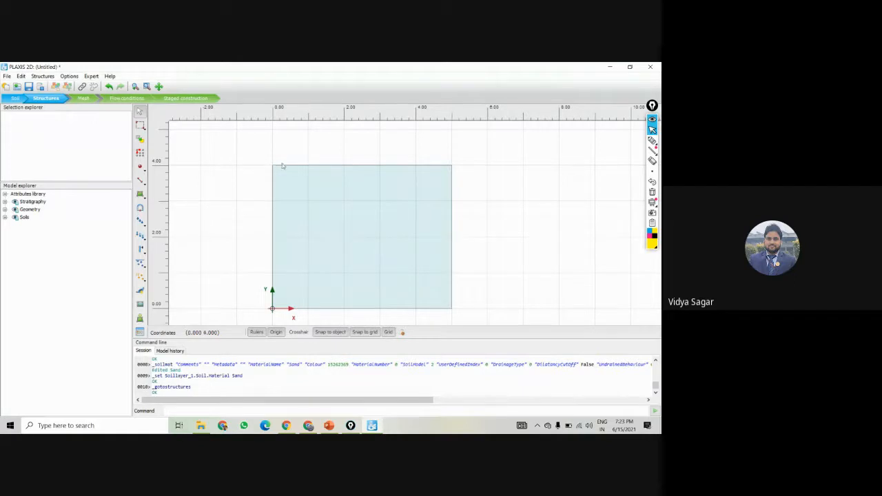
{"action": "left_click_drag", "start_coordinate": [303, 185], "coordinate": [335, 162]}
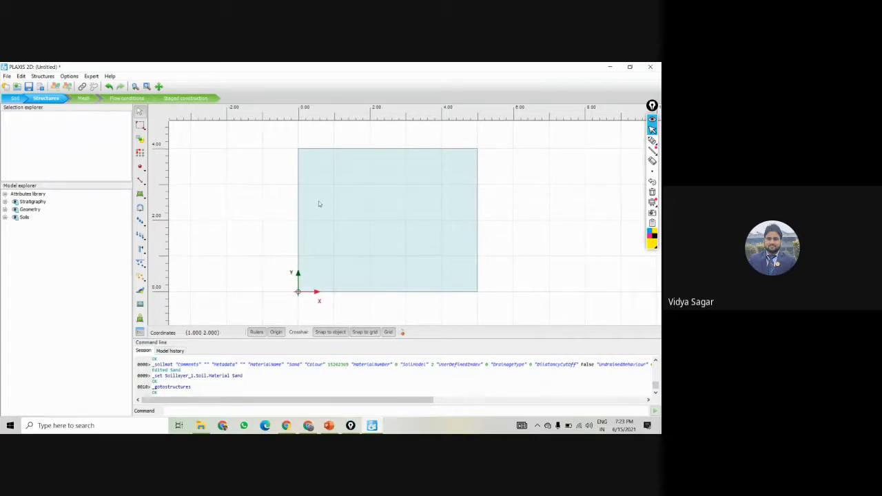
{"action": "left_click_drag", "start_coordinate": [319, 201], "coordinate": [318, 216]}
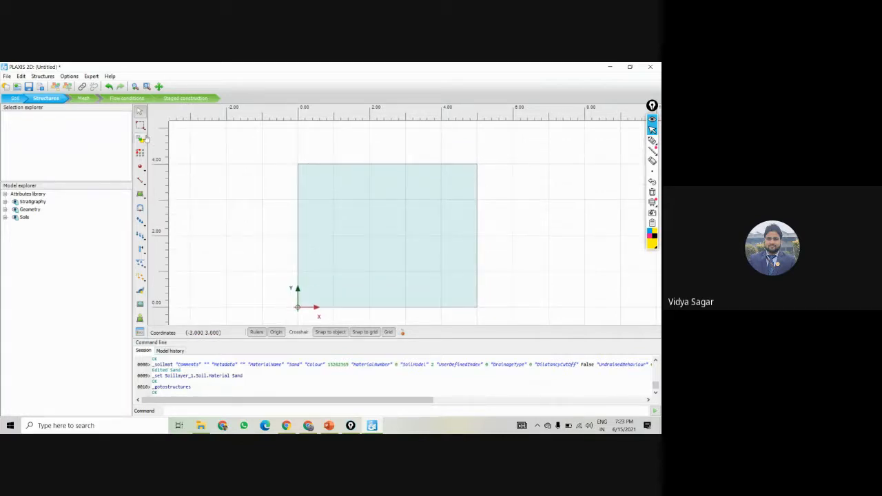
{"action": "left_click", "coordinate": [141, 235]}
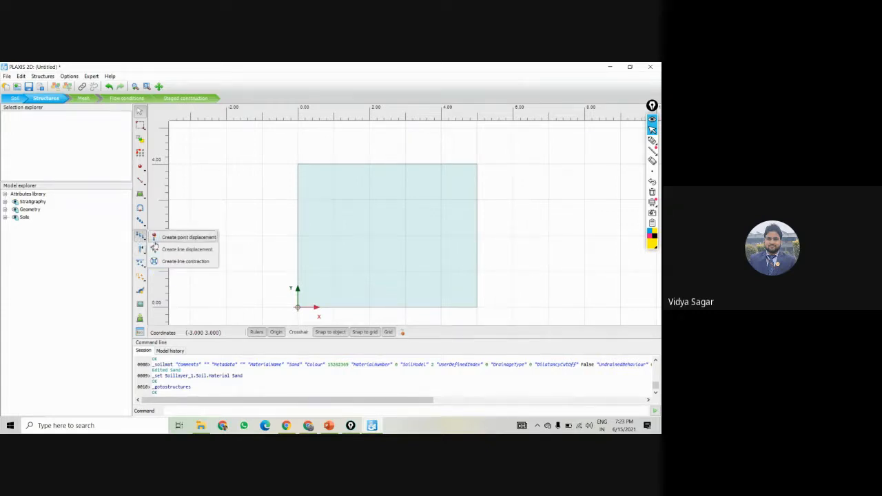
{"action": "left_click", "coordinate": [157, 250]}
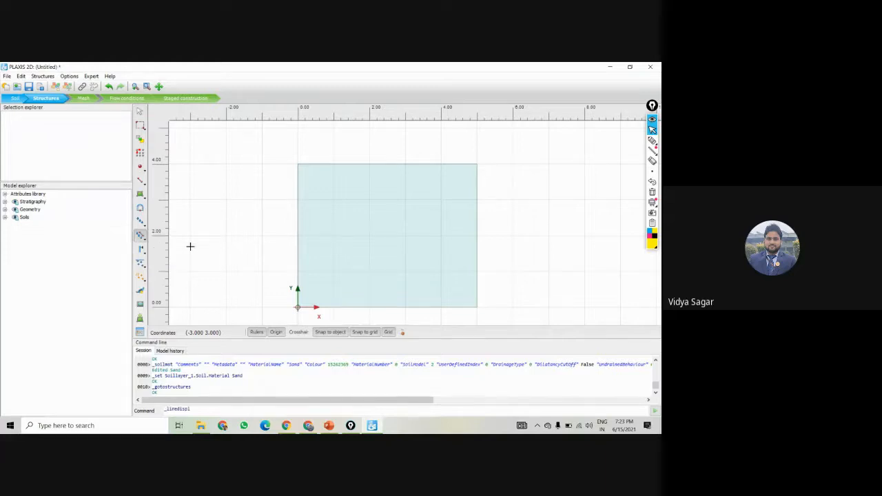
{"action": "left_click", "coordinate": [297, 164]}
{"action": "left_click", "coordinate": [334, 166]}
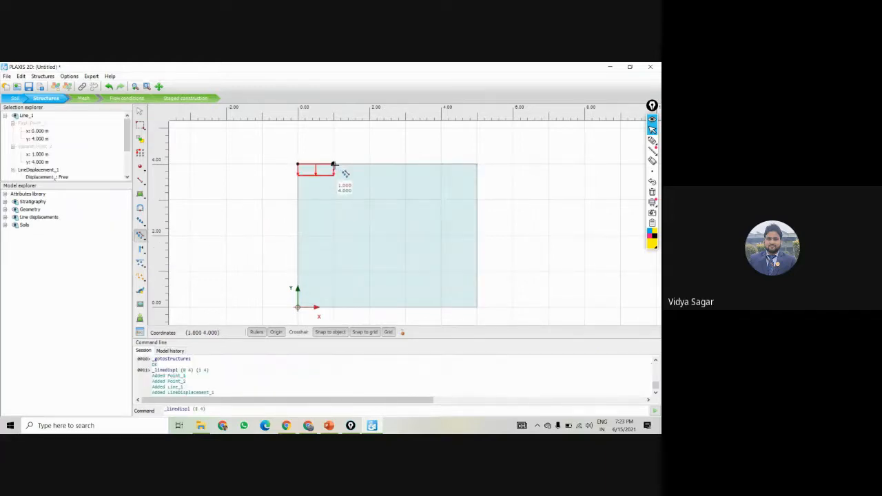
{"action": "right_click", "coordinate": [335, 198]}
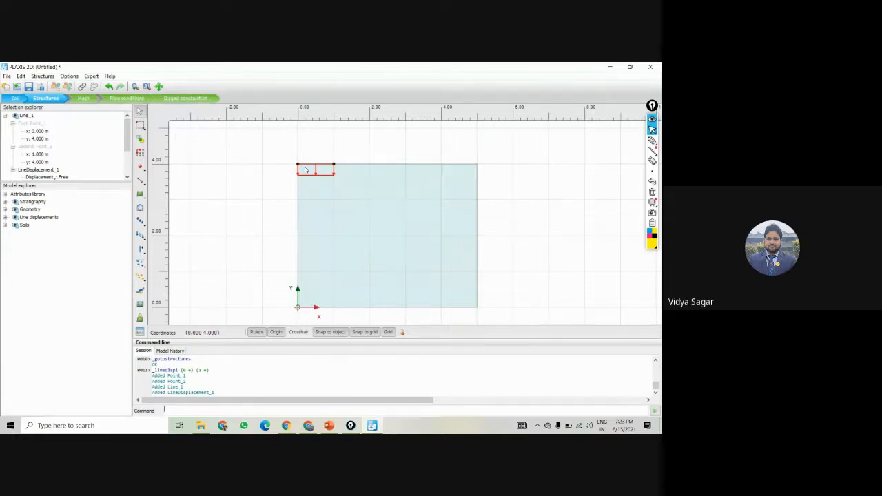
Set the line displacement's x-displacement to Fixed.
{"action": "left_click", "coordinate": [317, 170]}
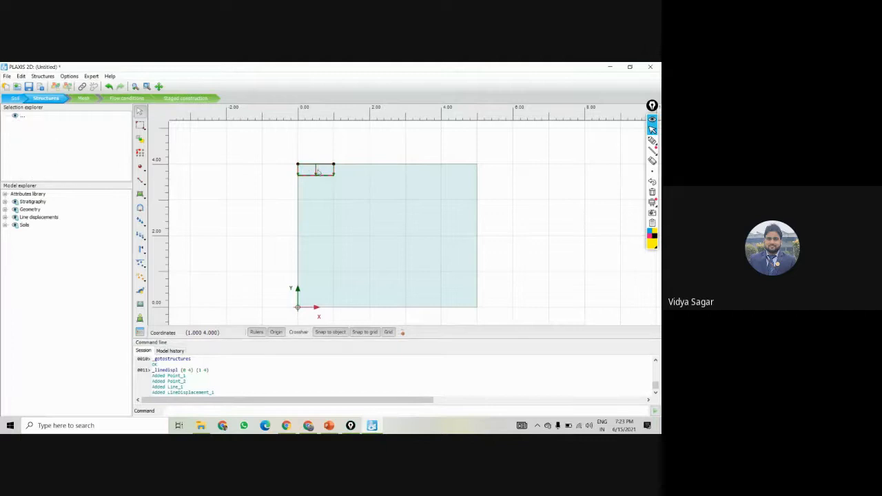
{"action": "left_click", "coordinate": [315, 170]}
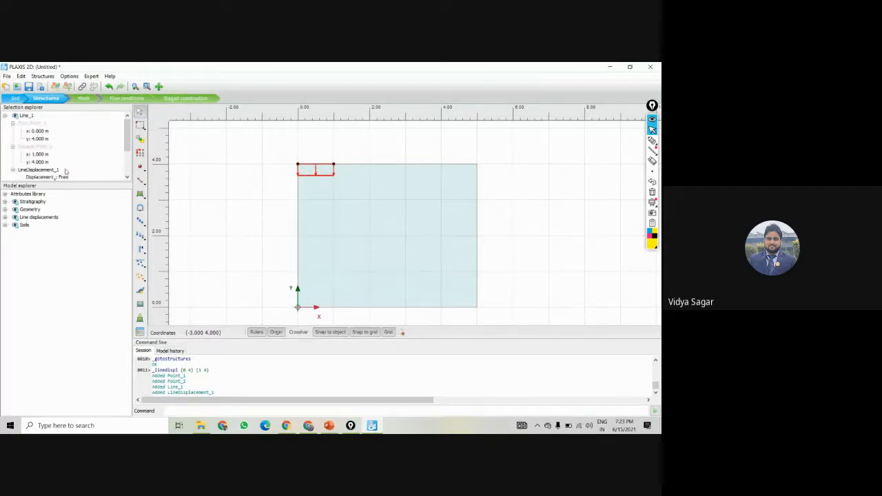
{"action": "scroll", "coordinate": [129, 139], "scroll_direction": "down", "scroll_amount": 2}
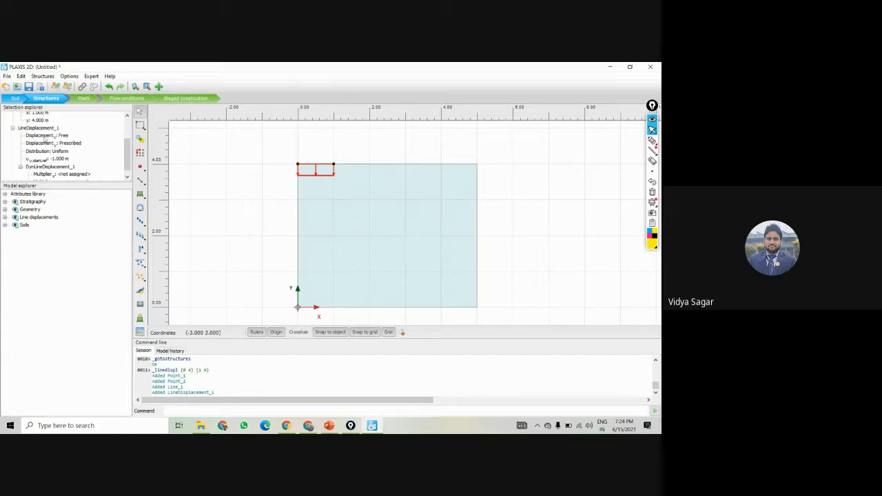
{"action": "left_click", "coordinate": [65, 137]}
{"action": "left_click", "coordinate": [65, 137]}
{"action": "left_click", "coordinate": [63, 150]}
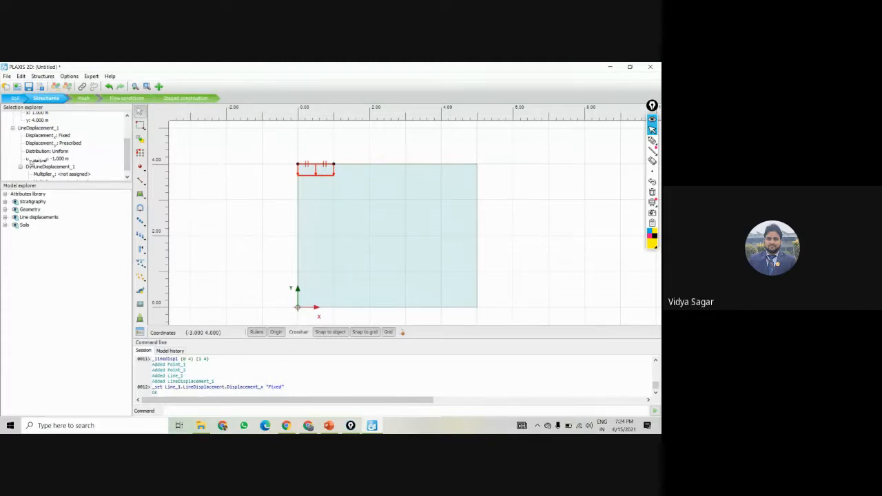
Set the line displacement's vertical start value to -0.5 m.
{"action": "left_click", "coordinate": [62, 159]}
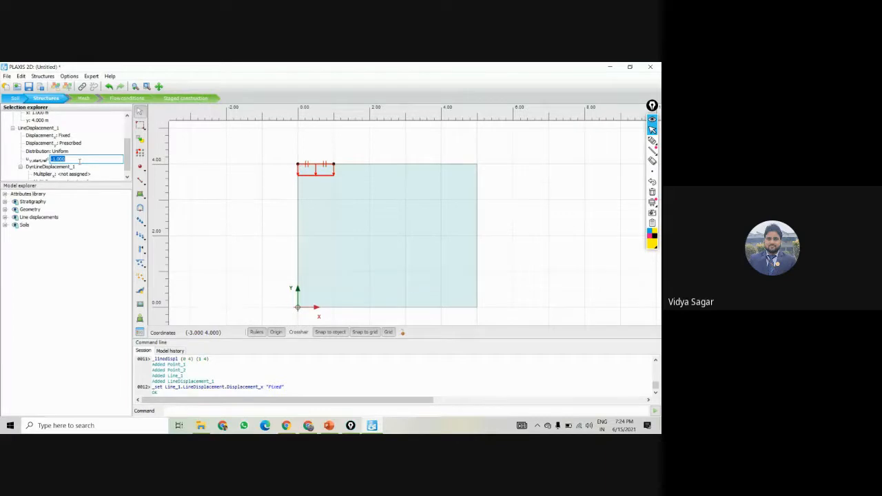
{"action": "type", "text": "-0.5"}
{"action": "key", "text": "Return"}
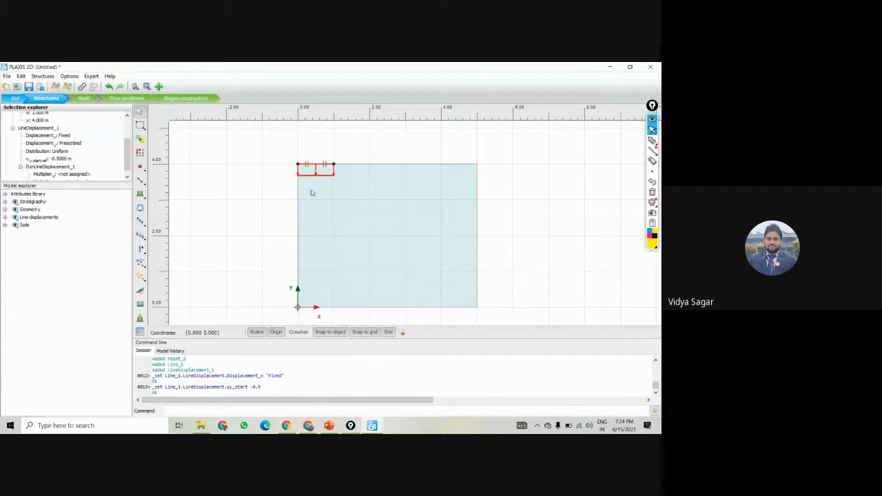
{"action": "scroll", "coordinate": [324, 195], "scroll_direction": "down", "scroll_amount": 2}
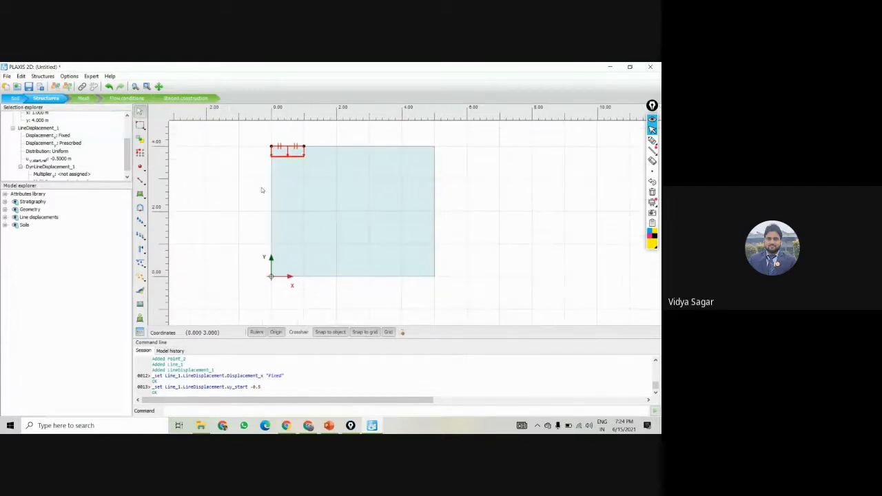
{"action": "left_click_drag", "start_coordinate": [261, 190], "coordinate": [263, 226]}
{"action": "left_click", "coordinate": [13, 99]}
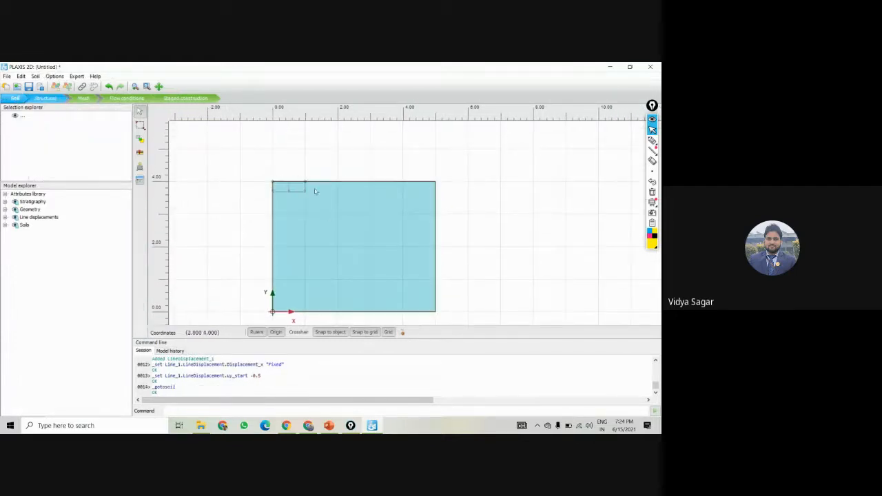
{"action": "left_click_drag", "start_coordinate": [364, 254], "coordinate": [375, 226]}
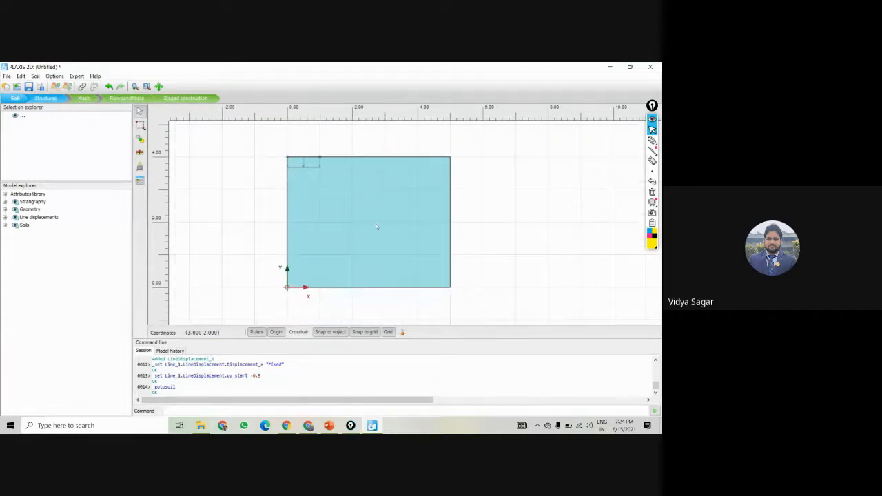
{"action": "scroll", "coordinate": [368, 215], "scroll_direction": "up", "scroll_amount": 1}
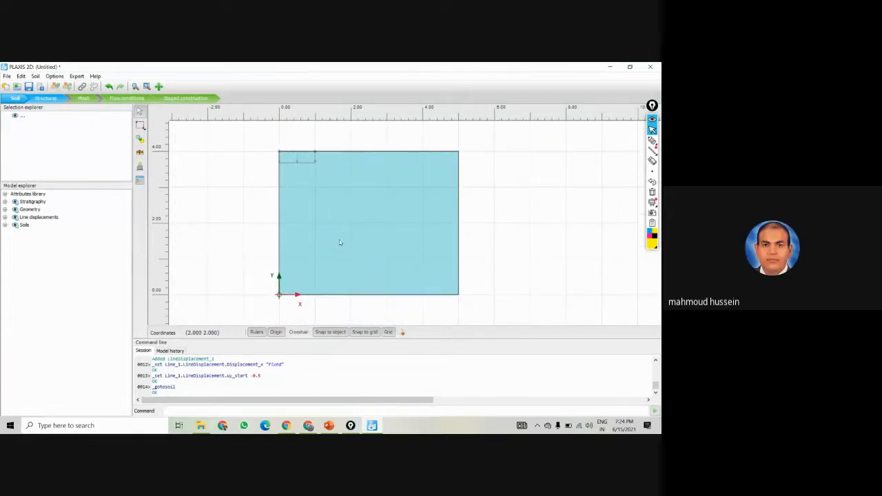
Set the vertical start value of the footing's line displacement to -0.05 m in the structures stage.
{"action": "left_click", "coordinate": [46, 99]}
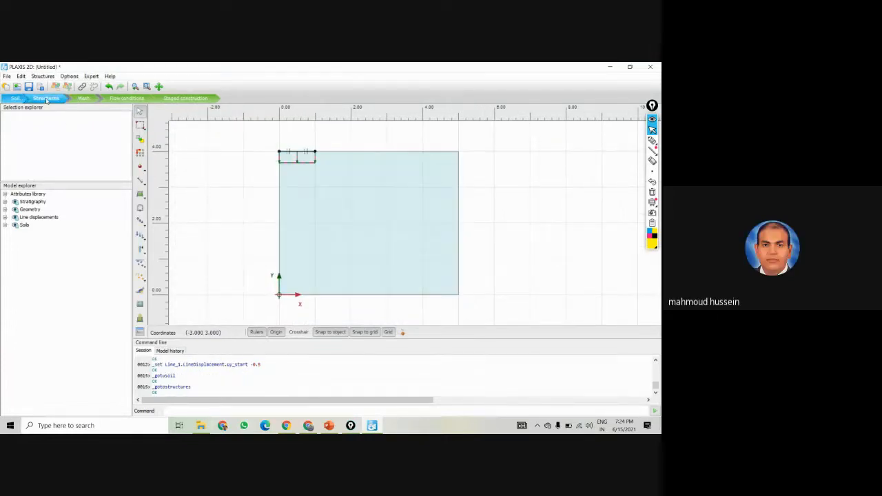
{"action": "left_click", "coordinate": [295, 162]}
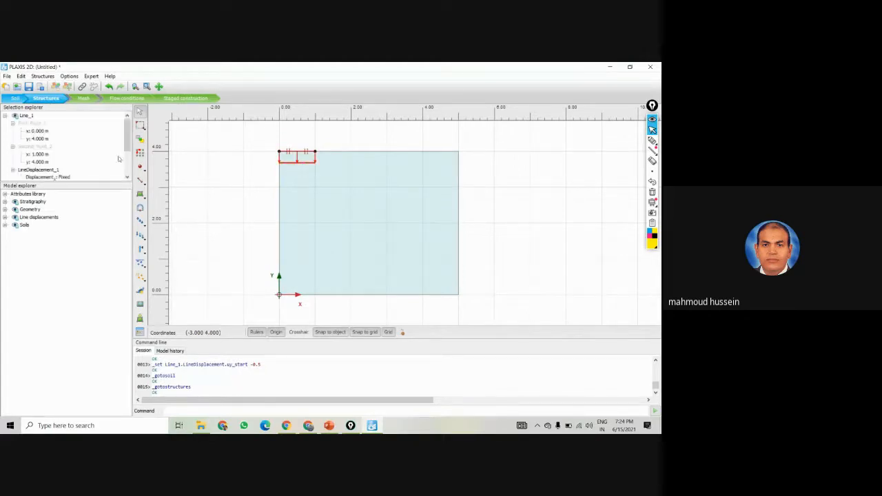
{"action": "scroll", "coordinate": [73, 172], "scroll_direction": "down", "scroll_amount": 2}
{"action": "left_click", "coordinate": [62, 153]}
{"action": "left_click", "coordinate": [58, 154]}
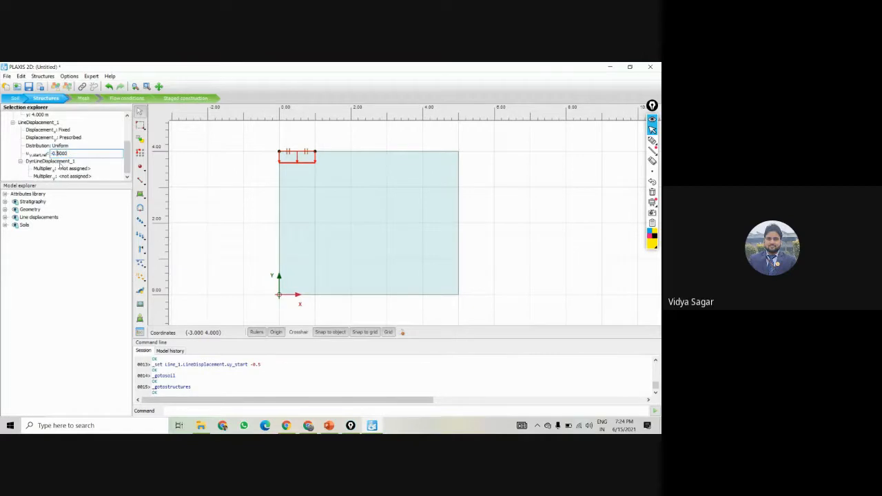
{"action": "type", "text": "0"}
{"action": "key", "text": "Return"}
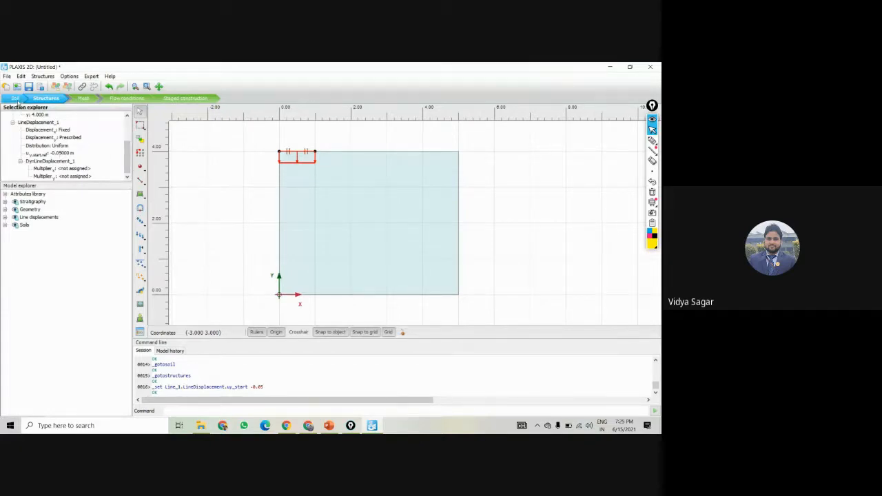
Generate the finite element mesh with a Medium element distribution and enhanced mesh refinements.
{"action": "left_click", "coordinate": [15, 99]}
{"action": "left_click", "coordinate": [40, 99]}
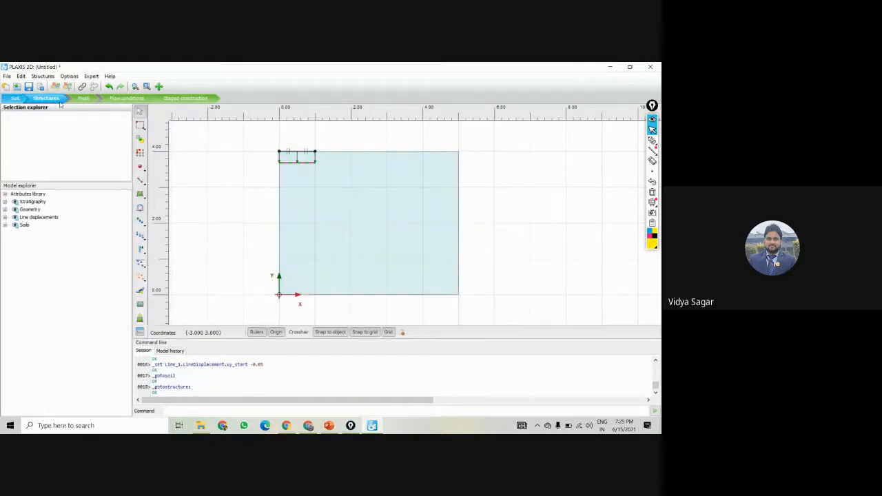
{"action": "left_click", "coordinate": [83, 99]}
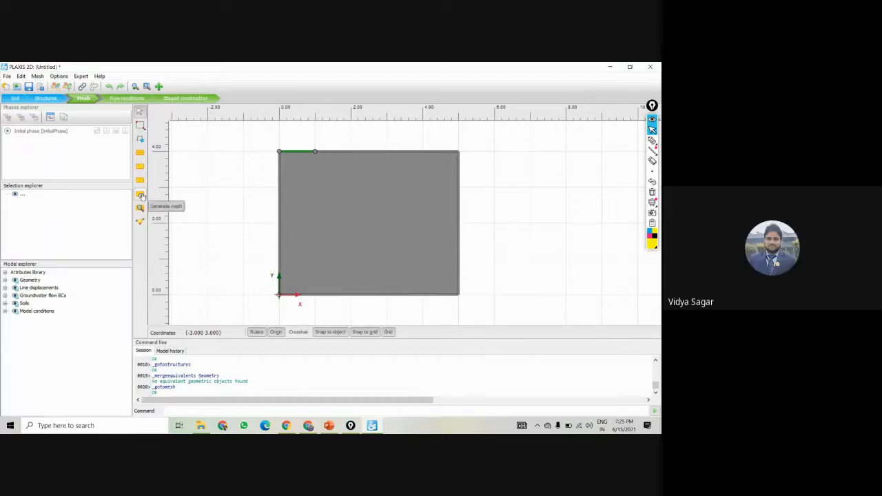
{"action": "left_click", "coordinate": [141, 196]}
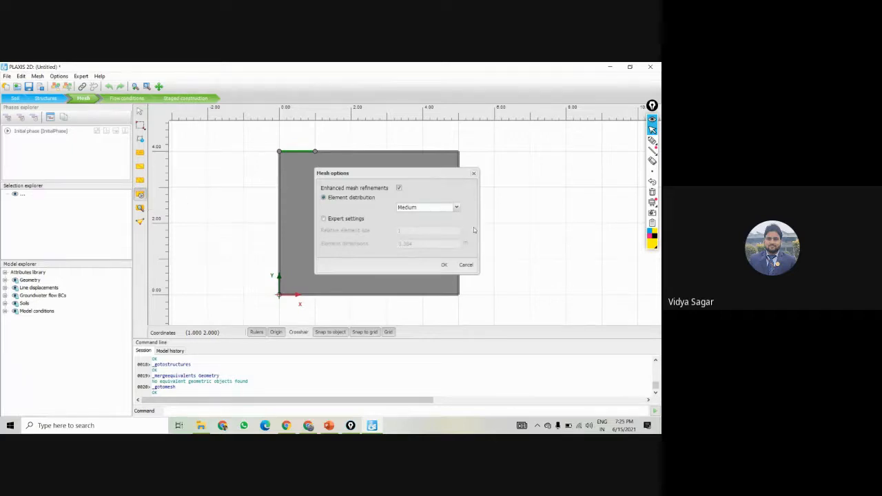
{"action": "left_click", "coordinate": [425, 209]}
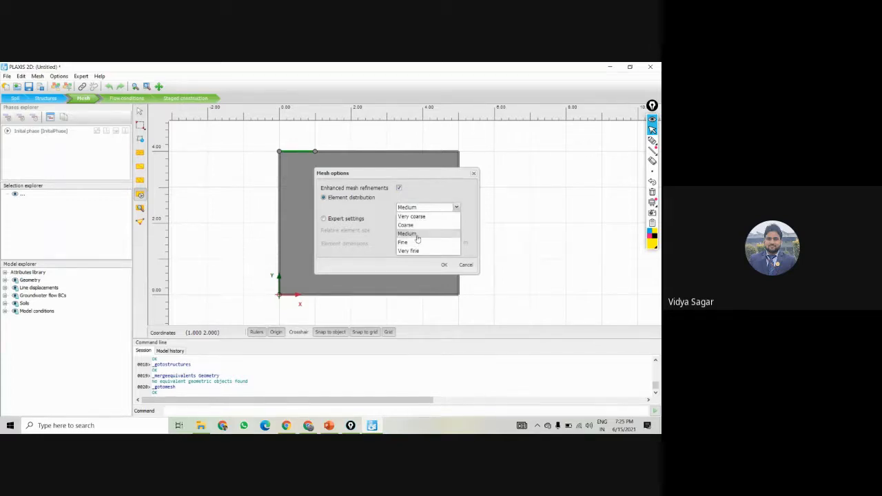
{"action": "left_click", "coordinate": [417, 237]}
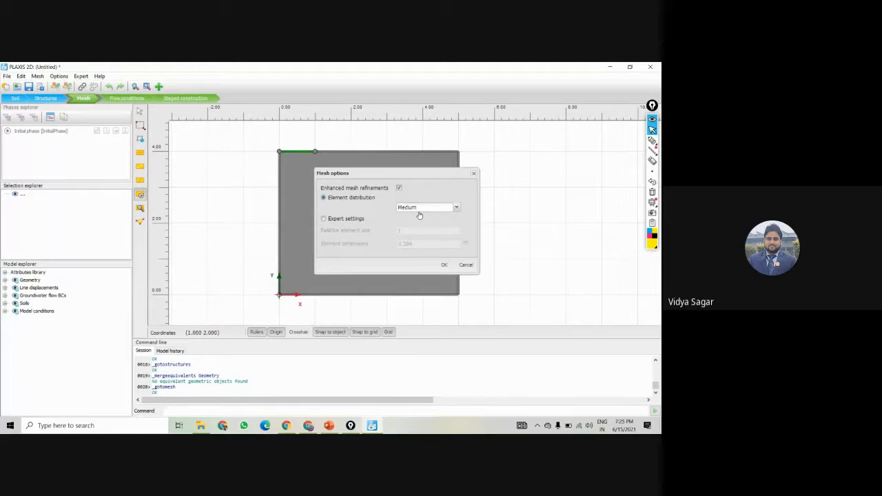
{"action": "left_click", "coordinate": [443, 265]}
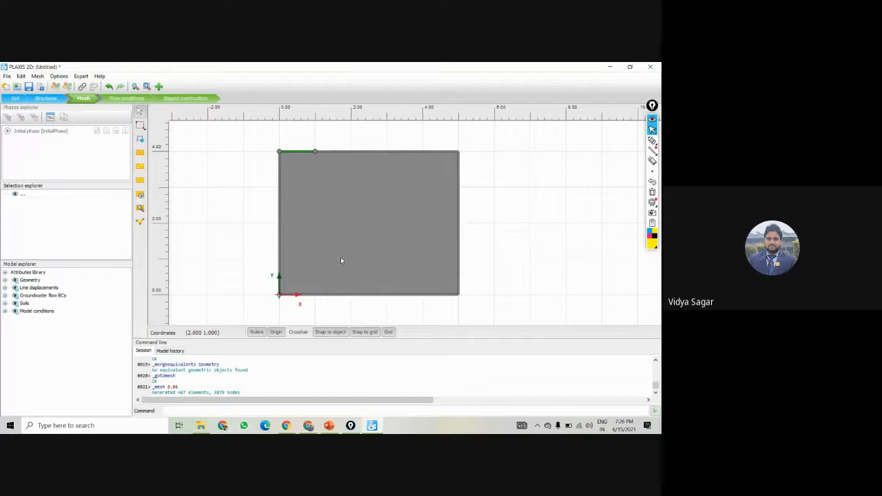
Inspect the generated mesh in an enlarged connectivity plot and return to the model.
{"action": "left_click", "coordinate": [139, 208]}
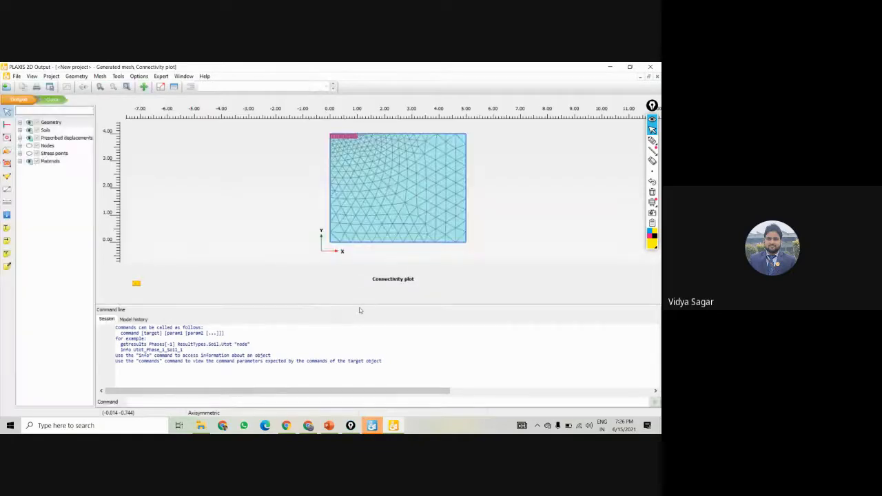
{"action": "left_click_drag", "start_coordinate": [361, 305], "coordinate": [347, 386]}
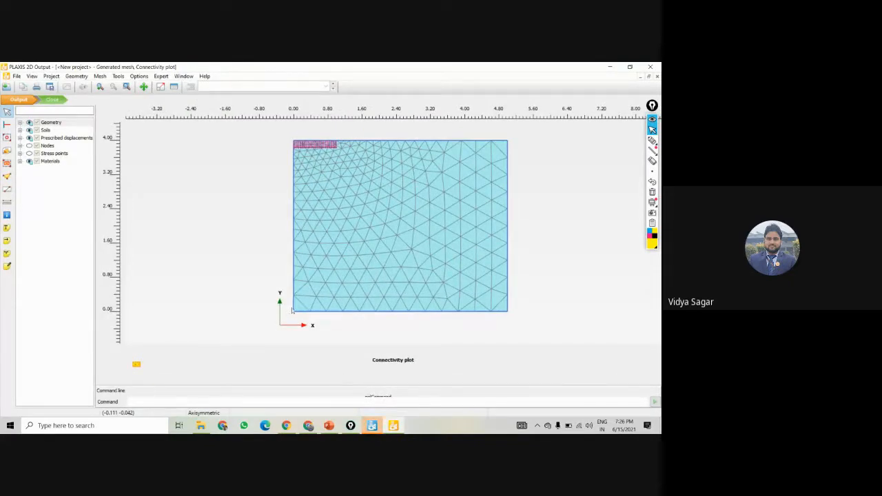
{"action": "left_click", "coordinate": [60, 100]}
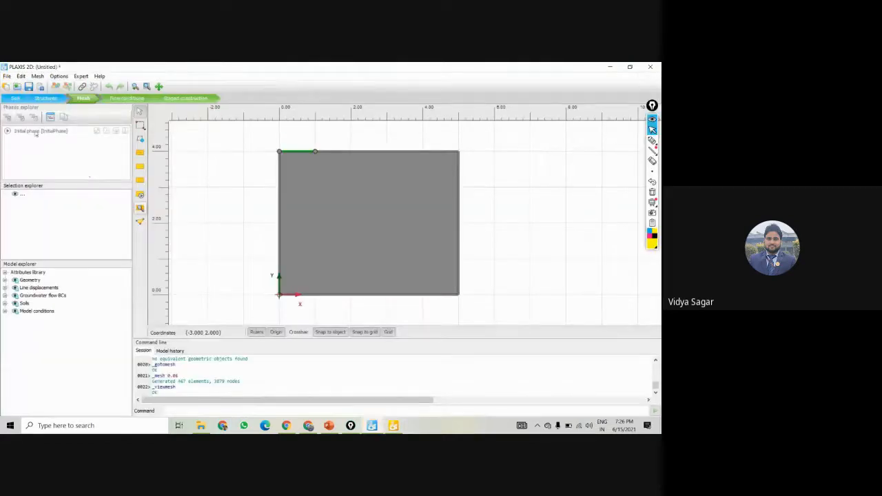
{"action": "left_click", "coordinate": [16, 100]}
{"action": "left_click", "coordinate": [45, 98]}
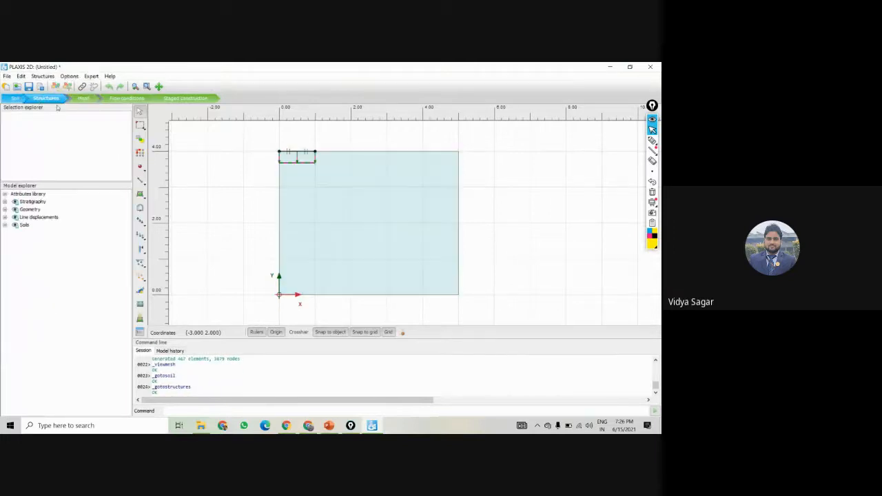
{"action": "left_click", "coordinate": [82, 99]}
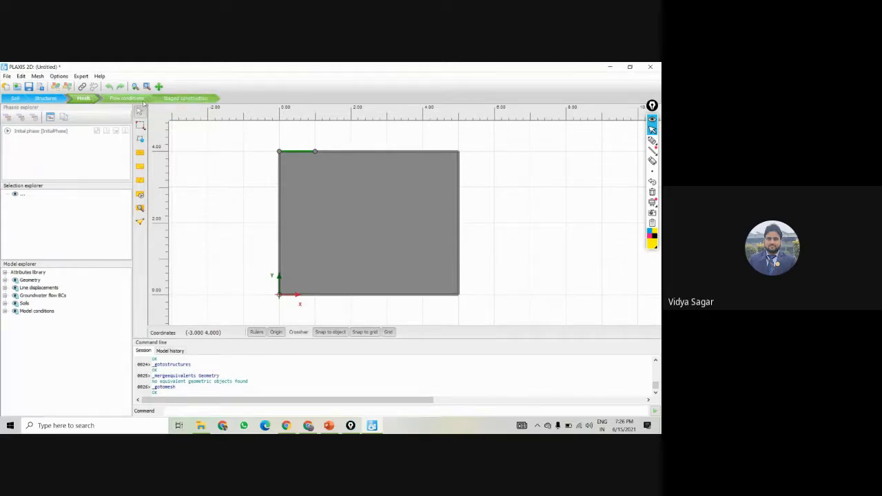
{"action": "left_click", "coordinate": [45, 98]}
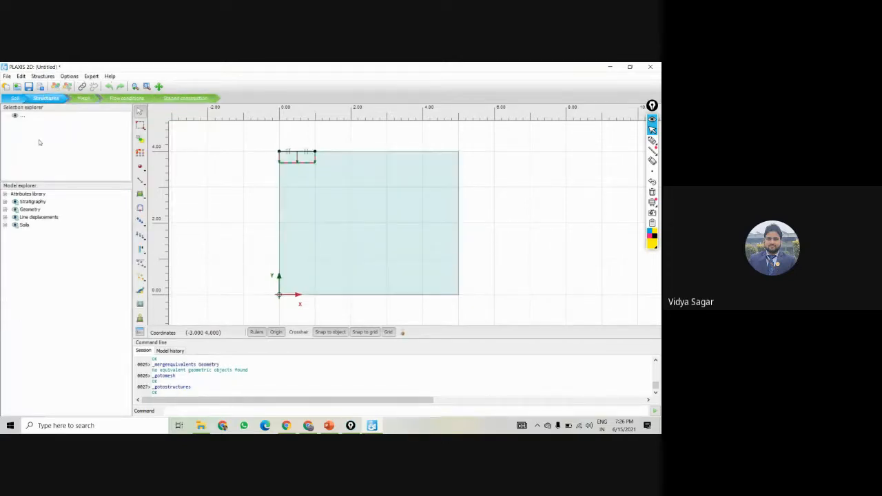
{"action": "left_click", "coordinate": [83, 99]}
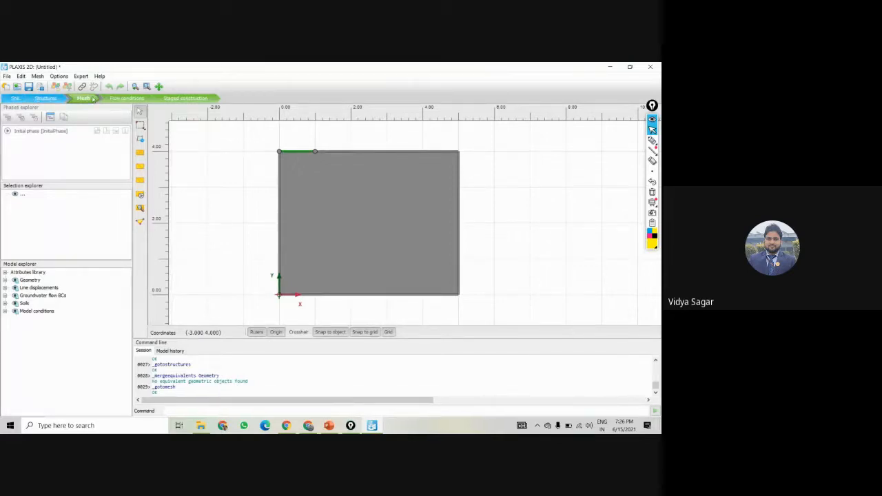
Reopen the mesh's connectivity plot, examine the element refinement around the footing, and close the plot.
{"action": "left_click", "coordinate": [139, 208]}
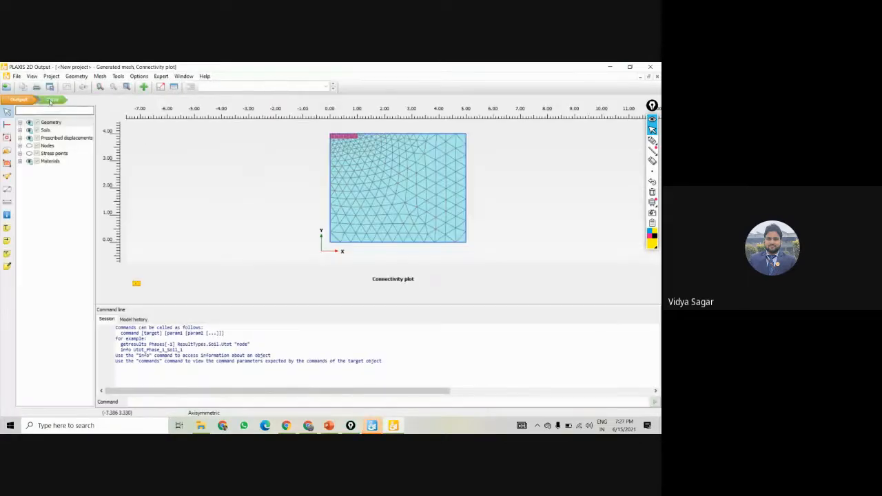
{"action": "left_click_drag", "start_coordinate": [292, 303], "coordinate": [256, 394]}
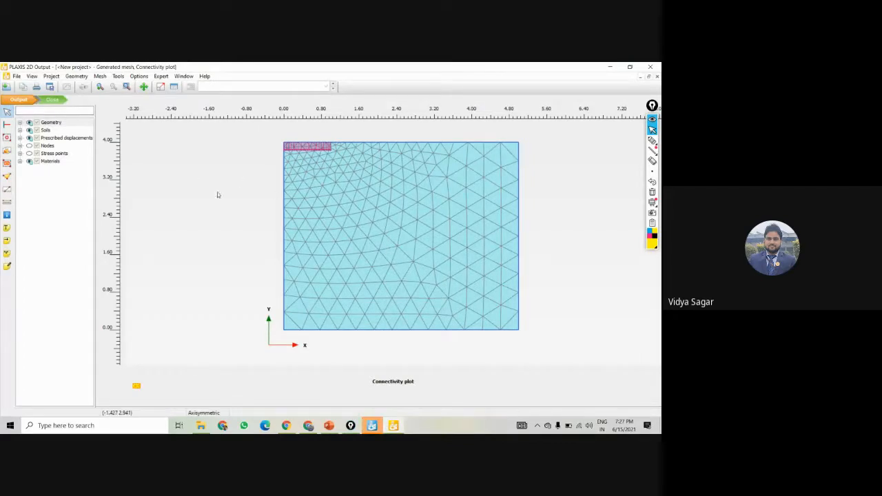
{"action": "left_click", "coordinate": [52, 100]}
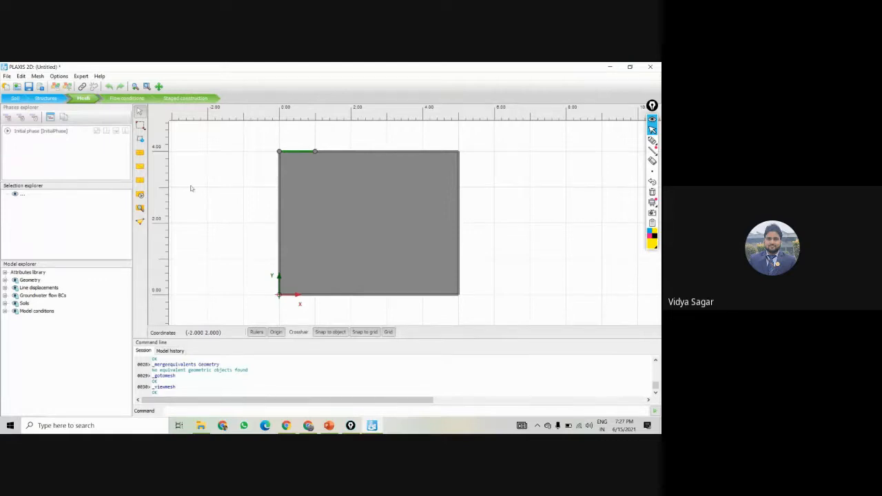
Pass through the flow conditions and bring the model to the staged construction stage.
{"action": "left_click", "coordinate": [124, 98]}
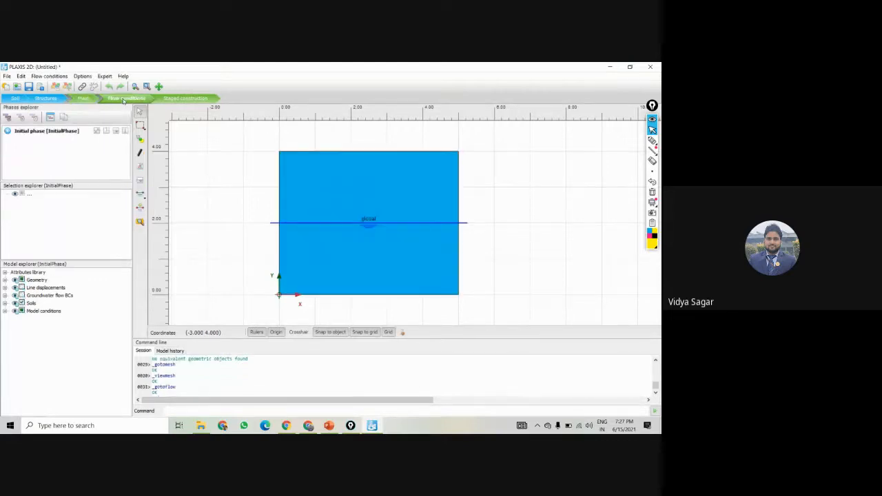
{"action": "left_click", "coordinate": [184, 100]}
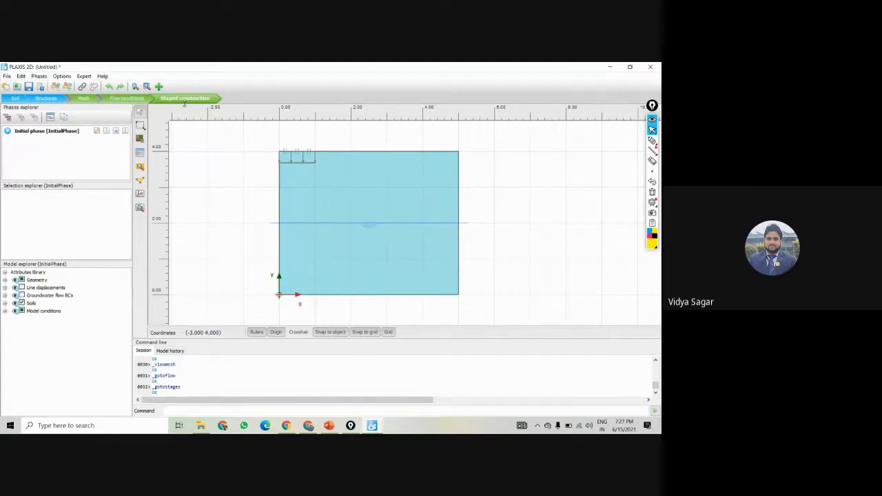
{"action": "left_click", "coordinate": [126, 98]}
{"action": "left_click", "coordinate": [187, 98]}
{"action": "left_click", "coordinate": [136, 99]}
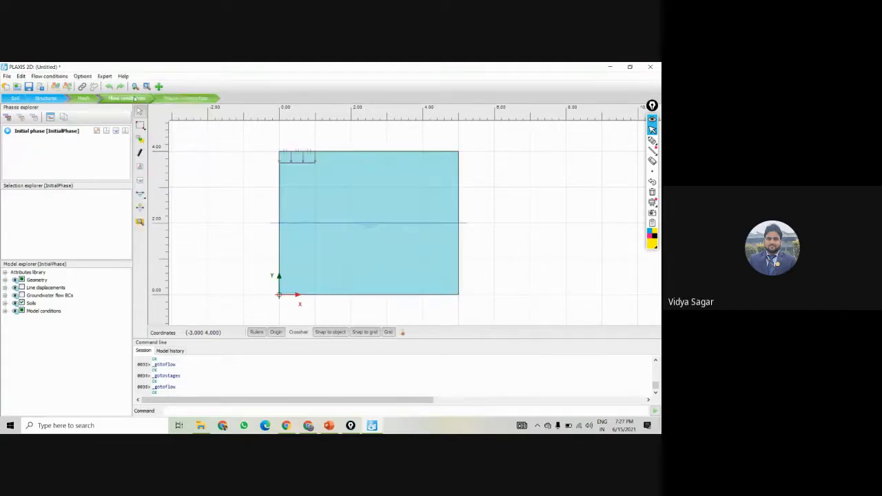
{"action": "left_click", "coordinate": [181, 98]}
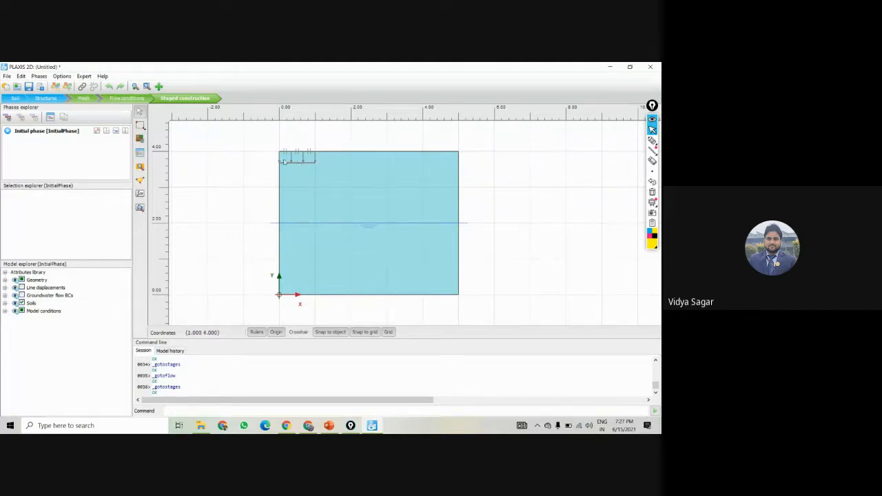
Open the initial phase's settings and review the calculation type descriptions for K0 procedure and gravity loading.
{"action": "left_click", "coordinate": [30, 134]}
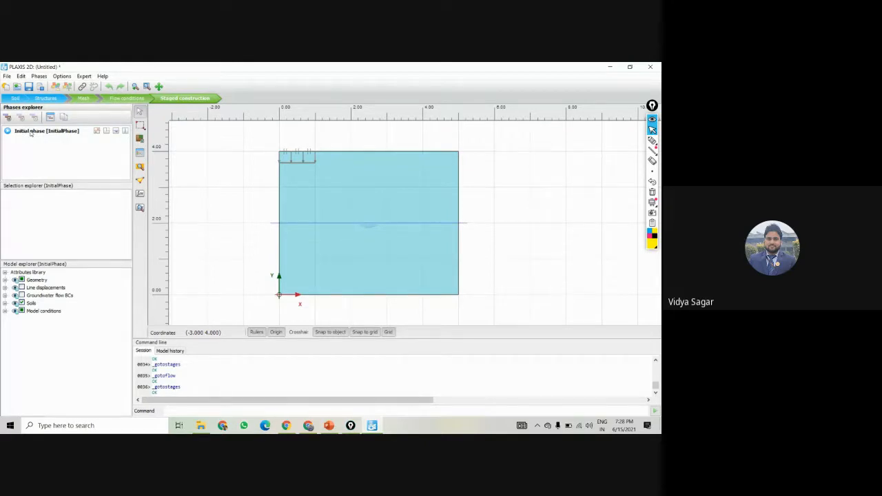
{"action": "double_click", "coordinate": [30, 134]}
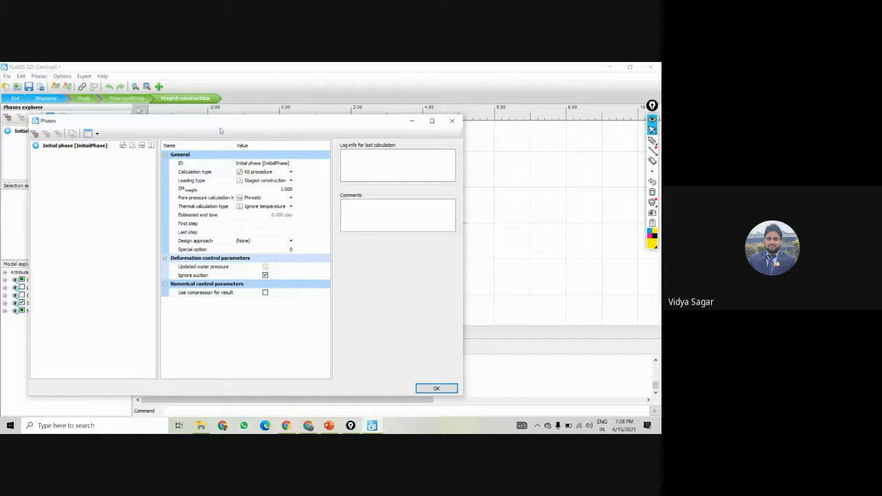
{"action": "left_click_drag", "start_coordinate": [253, 123], "coordinate": [315, 118]}
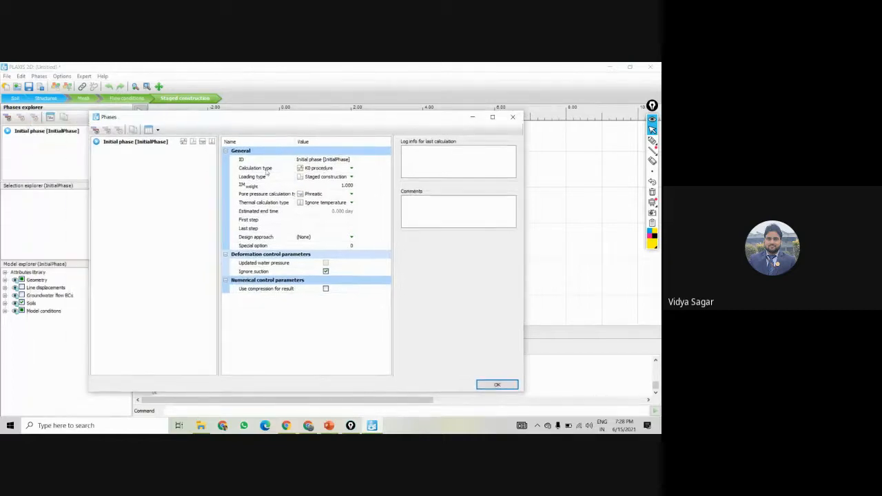
{"action": "left_click", "coordinate": [246, 169]}
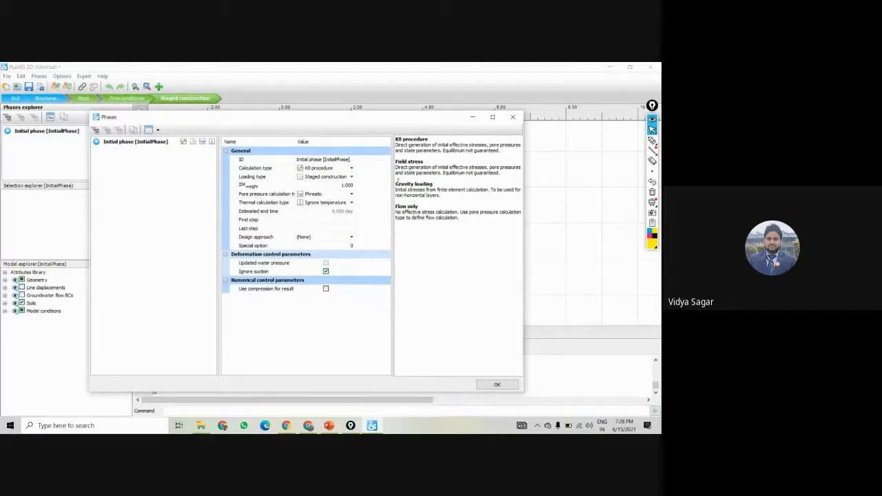
{"action": "left_click_drag", "start_coordinate": [395, 183], "coordinate": [439, 183]}
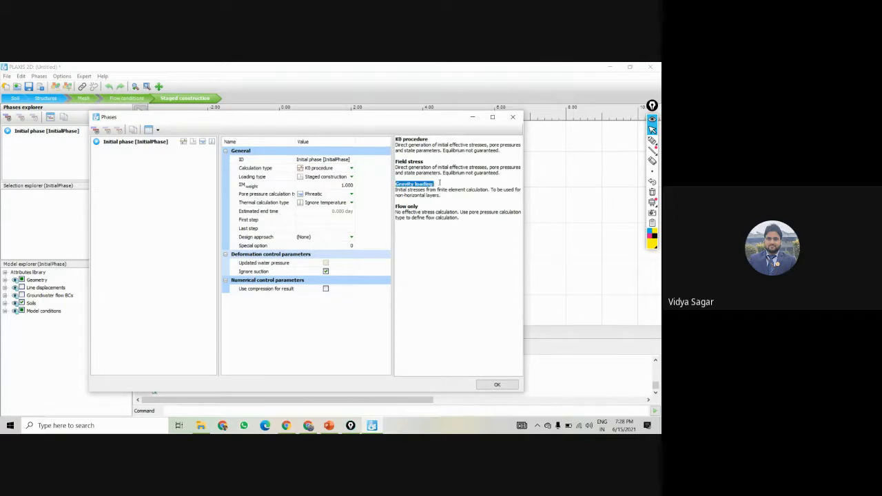
{"action": "left_click_drag", "start_coordinate": [403, 140], "coordinate": [427, 139]}
{"action": "left_click_drag", "start_coordinate": [396, 184], "coordinate": [434, 184]}
{"action": "left_click", "coordinate": [438, 190]}
Sketch a non-horizontal soil layer outline over the phase settings with the annotation pen, and clear the drawing.
{"action": "left_click", "coordinate": [652, 142]}
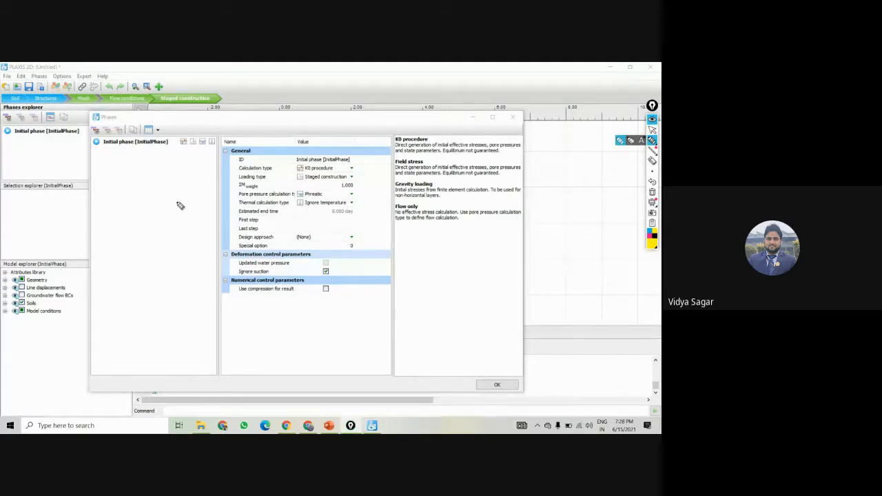
{"action": "left_click_drag", "start_coordinate": [178, 204], "coordinate": [182, 285]}
{"action": "mouse_move", "coordinate": [177, 200]}
{"action": "left_mouse_down"}
{"action": "mouse_move", "coordinate": [279, 216]}
{"action": "mouse_move", "coordinate": [301, 236]}
{"action": "mouse_move", "coordinate": [444, 238]}
{"action": "mouse_move", "coordinate": [445, 270]}
{"action": "left_mouse_up"}
{"action": "left_click_drag", "start_coordinate": [182, 282], "coordinate": [451, 276]}
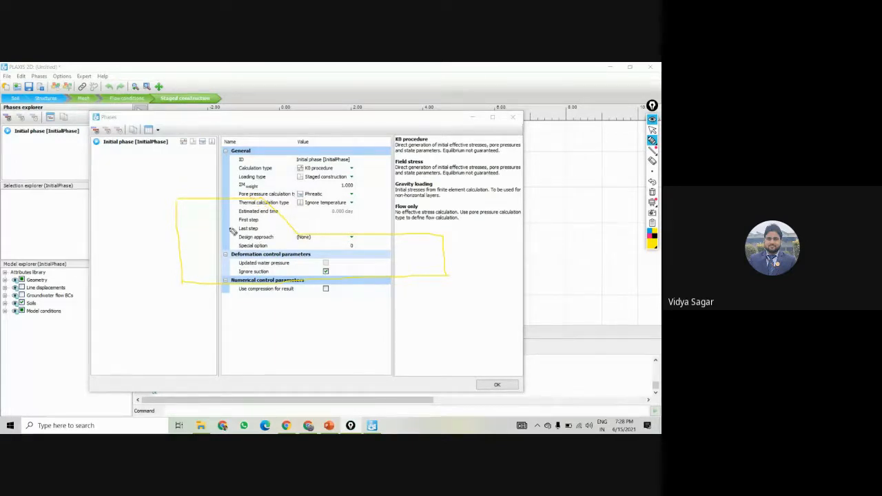
{"action": "left_click_drag", "start_coordinate": [177, 237], "coordinate": [325, 232]}
{"action": "left_click", "coordinate": [652, 191]}
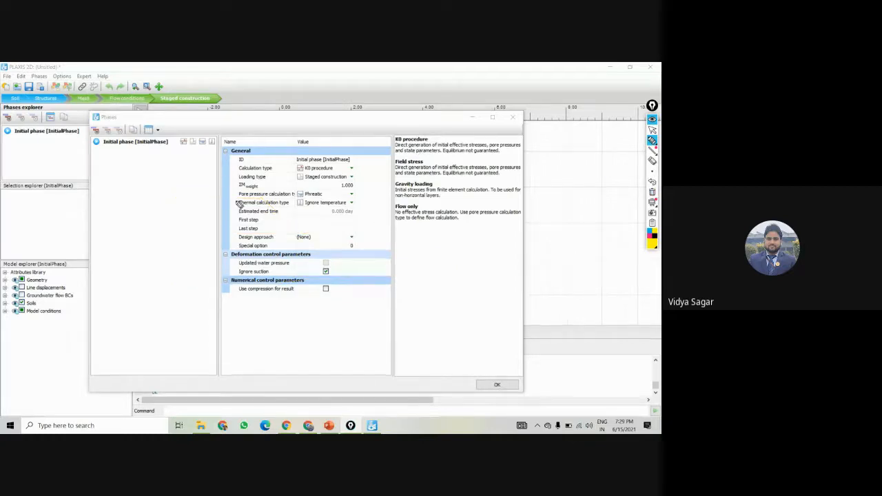
{"action": "left_click", "coordinate": [652, 130]}
Review the initial phase's loading type and pore pressure calculation options, keep Staged construction and Phreatic, and close the phase settings.
{"action": "left_click", "coordinate": [320, 177]}
{"action": "left_click", "coordinate": [325, 177]}
{"action": "left_click", "coordinate": [324, 179]}
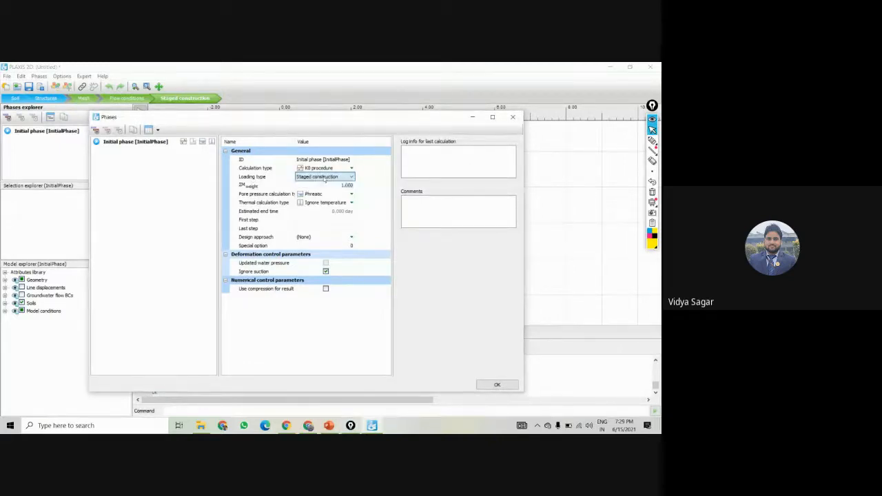
{"action": "left_click", "coordinate": [263, 195]}
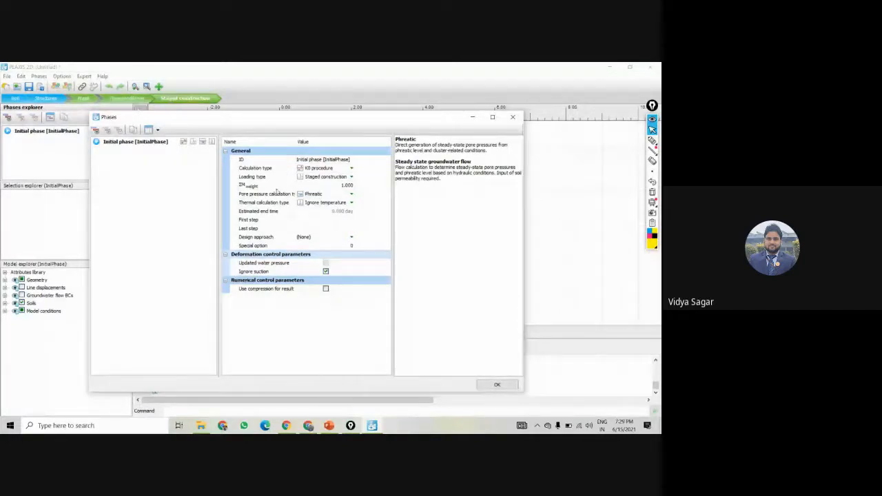
{"action": "left_click", "coordinate": [321, 194]}
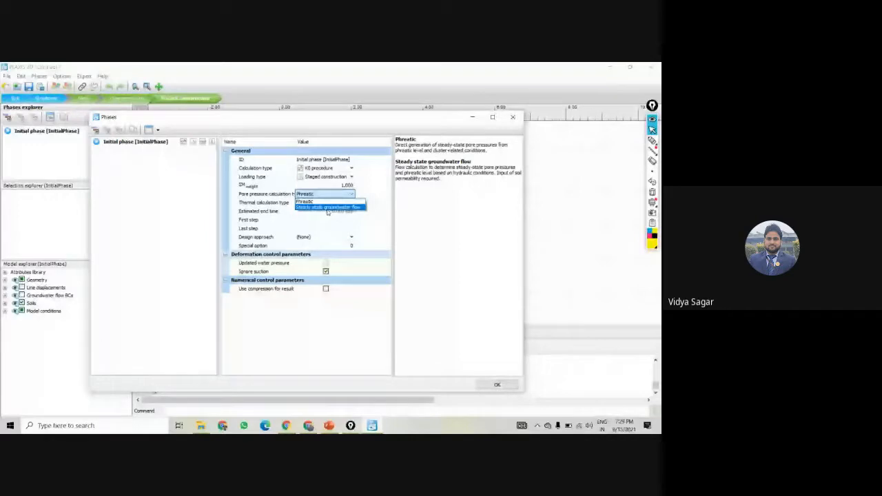
{"action": "left_click", "coordinate": [378, 197]}
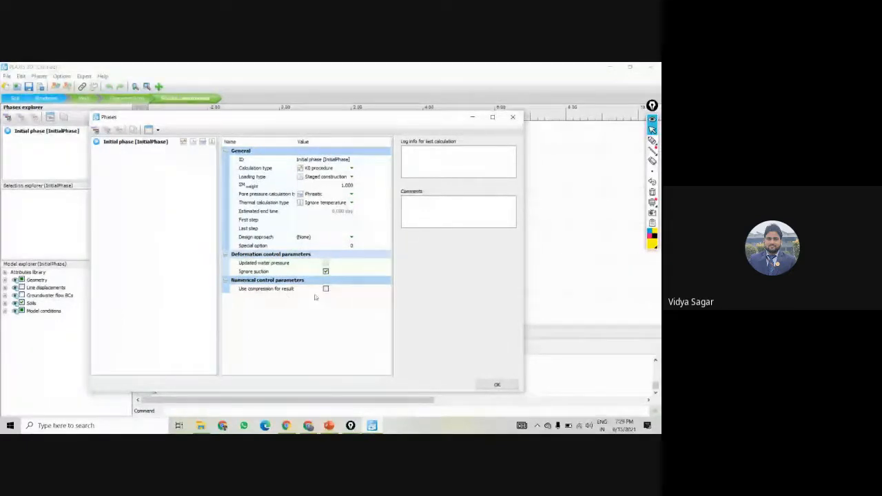
{"action": "left_click", "coordinate": [487, 385]}
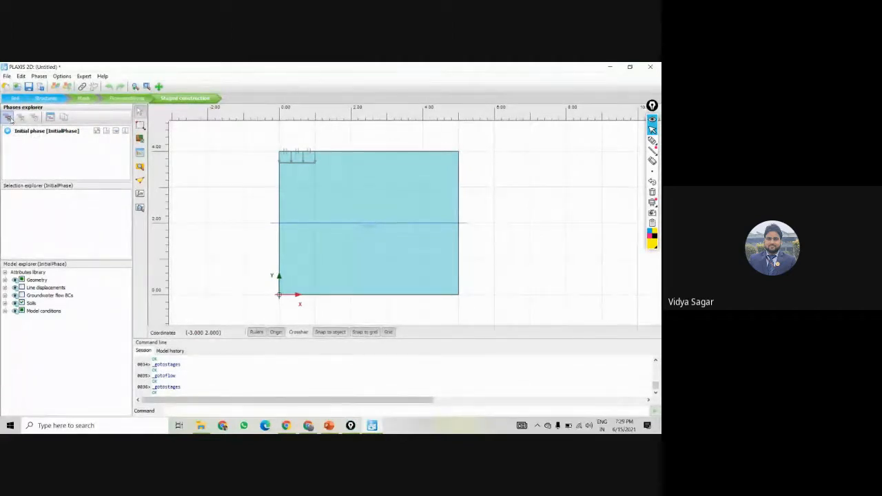
Add a new calculation phase after the initial phase and name it Footing.
{"action": "left_click", "coordinate": [289, 159]}
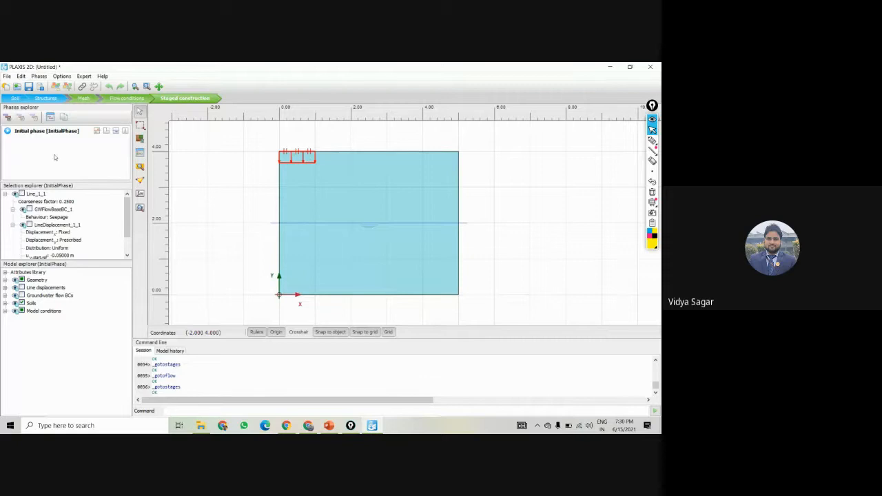
{"action": "left_click", "coordinate": [7, 117]}
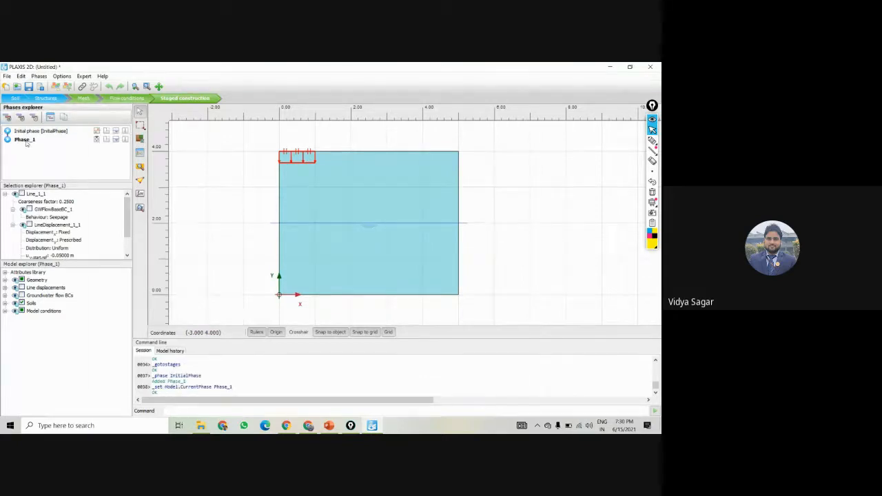
{"action": "double_click", "coordinate": [26, 142]}
{"action": "left_click", "coordinate": [317, 160]}
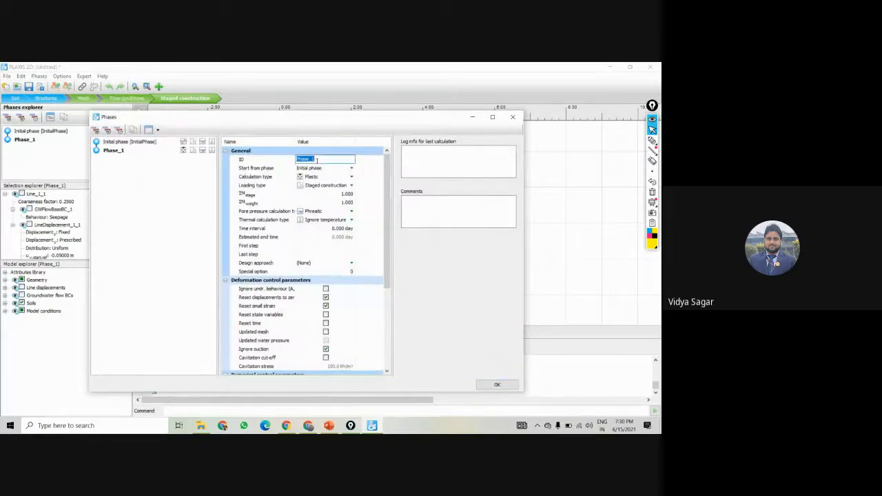
{"action": "type", "text": "Footing"}
{"action": "left_click", "coordinate": [172, 188]}
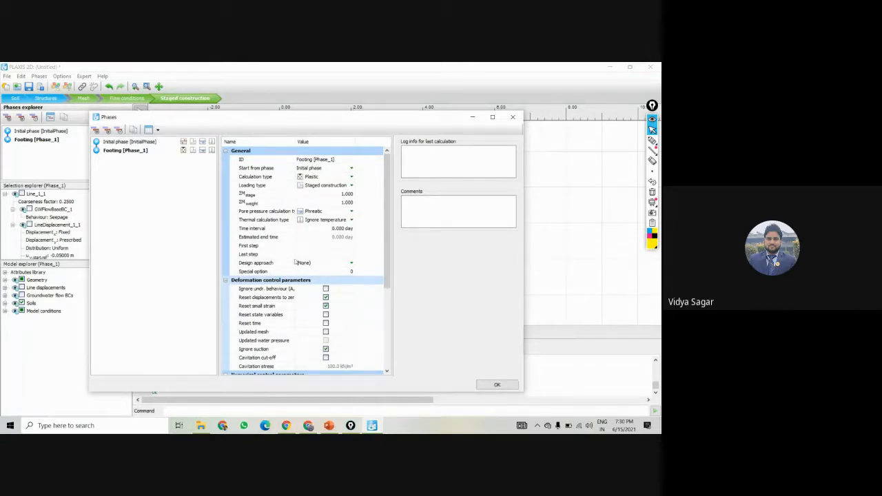
{"action": "left_click", "coordinate": [495, 385]}
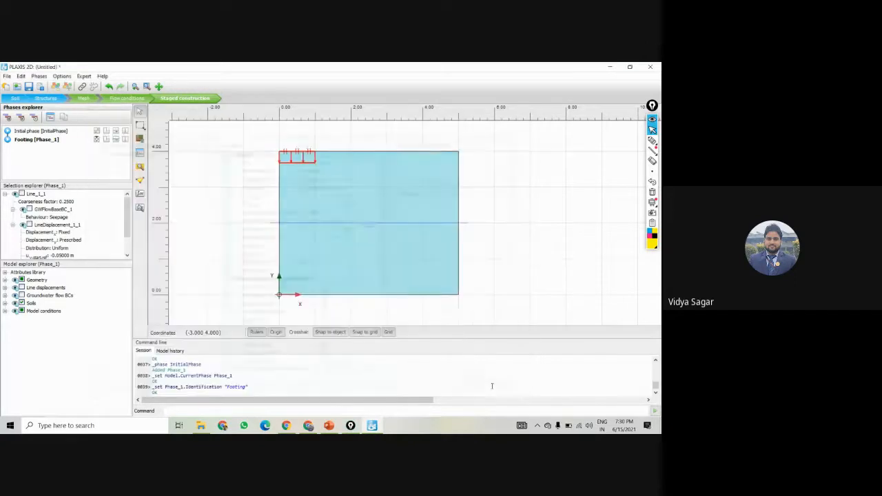
Activate the prescribed line displacement under the footing in the Footing phase.
{"action": "left_click", "coordinate": [260, 181]}
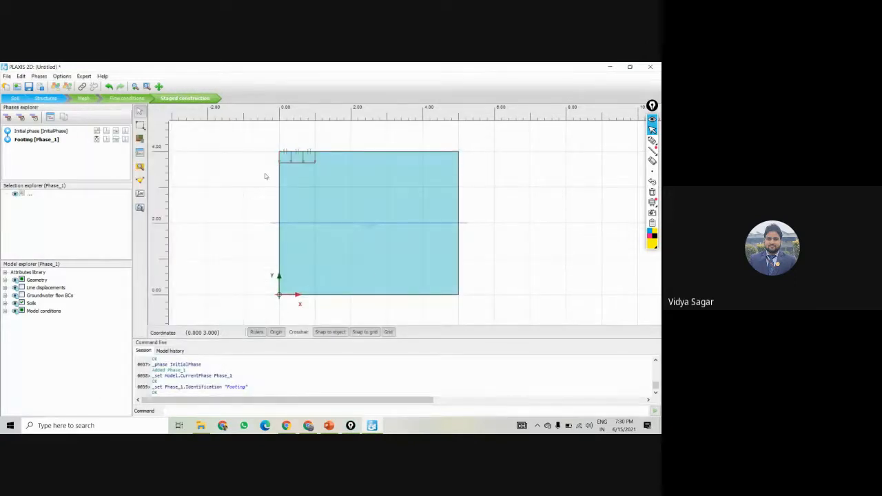
{"action": "right_click", "coordinate": [303, 164]}
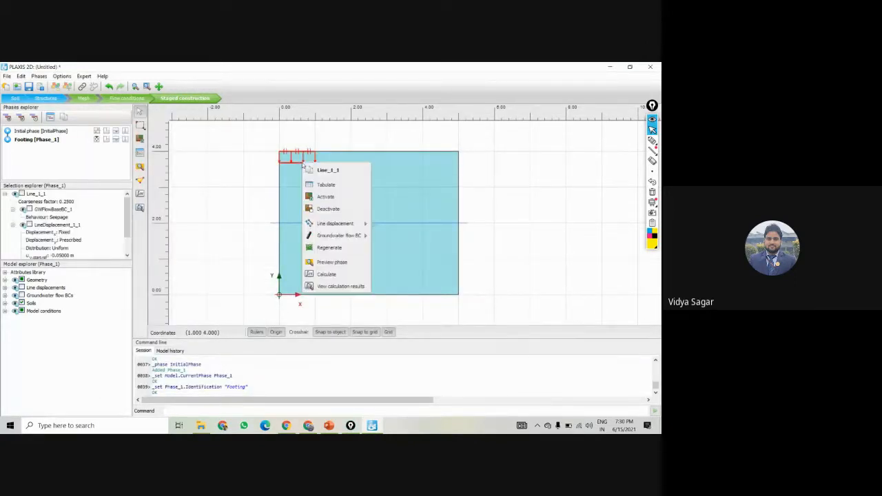
{"action": "mouse_move", "coordinate": [320, 226]}
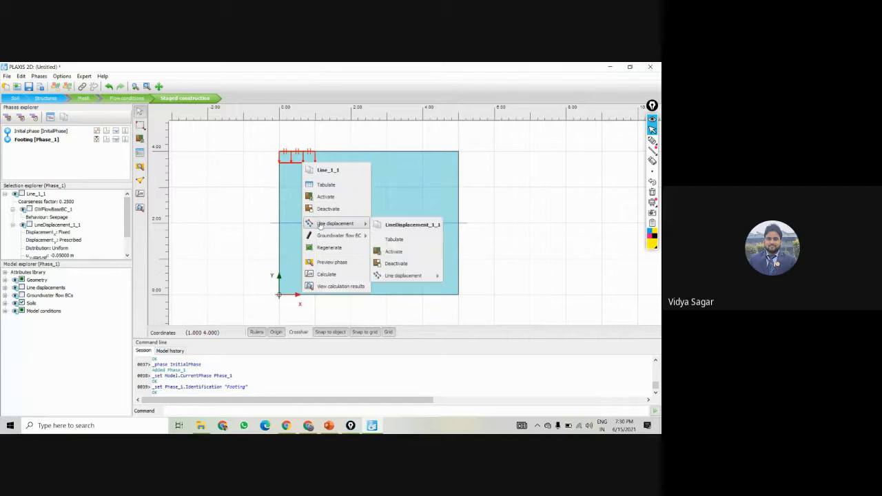
{"action": "left_click", "coordinate": [387, 254]}
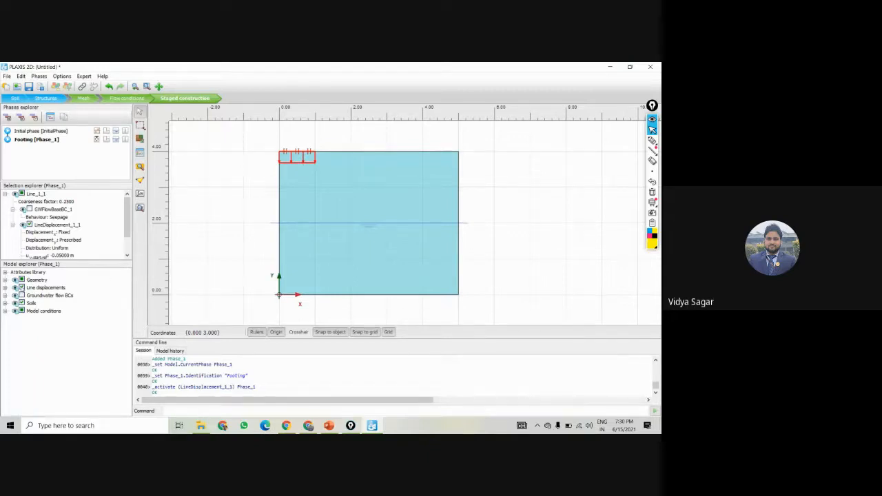
{"action": "left_click", "coordinate": [22, 288]}
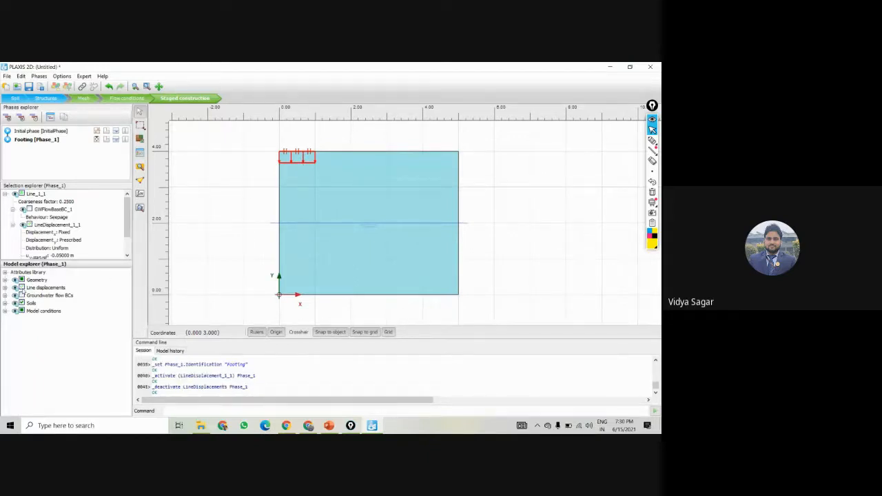
{"action": "left_click", "coordinate": [22, 288]}
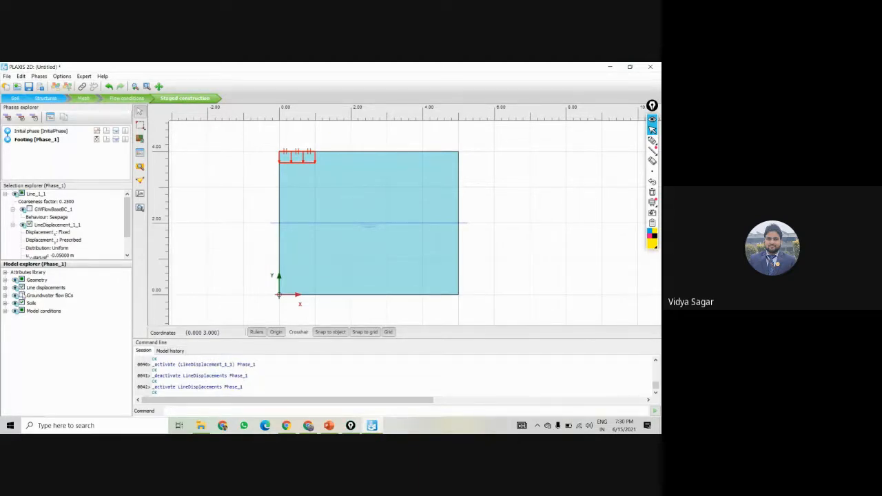
{"action": "left_click", "coordinate": [5, 287]}
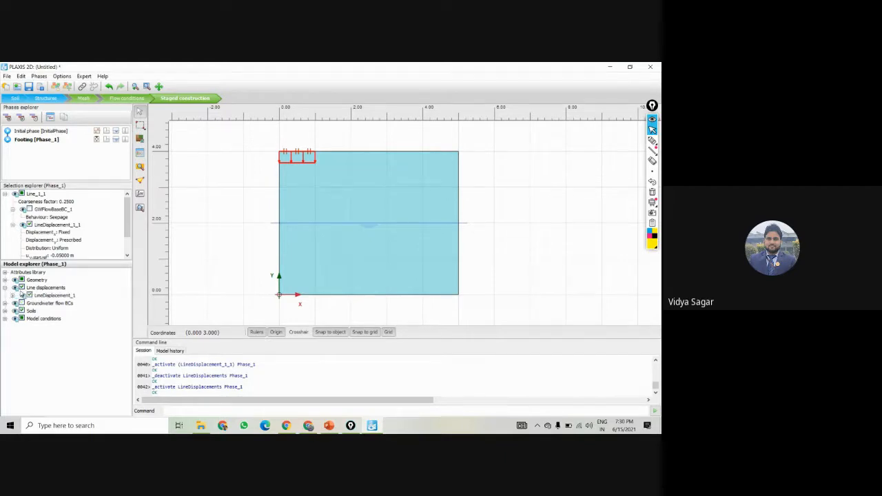
{"action": "right_click", "coordinate": [291, 163]}
{"action": "left_click", "coordinate": [259, 177]}
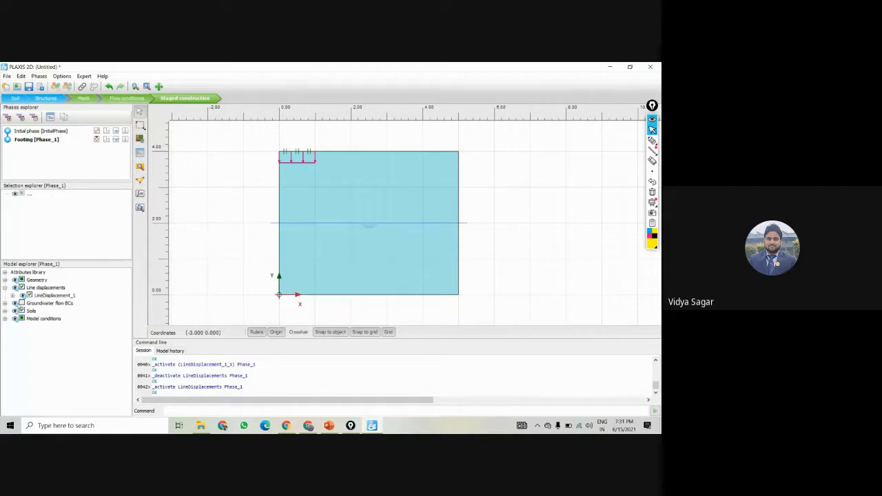
Examine the deformation boundary conditions in the Footing phase's model conditions.
{"action": "left_click", "coordinate": [5, 319]}
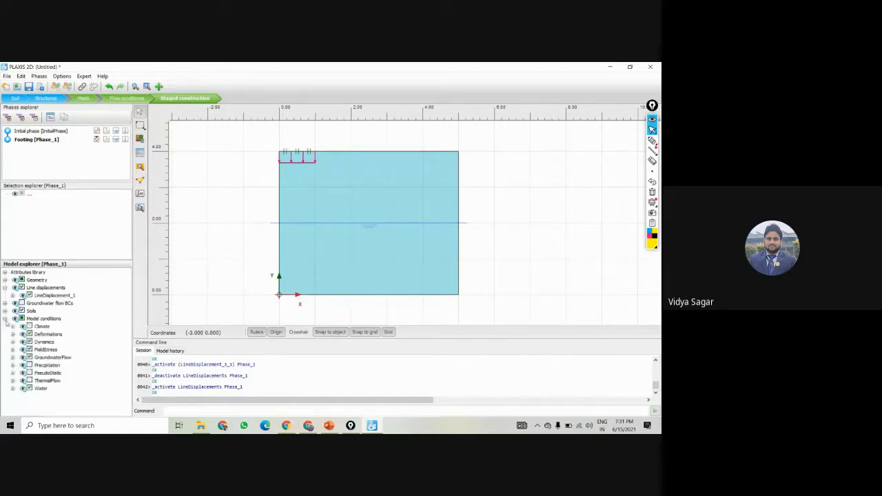
{"action": "left_click", "coordinate": [12, 334]}
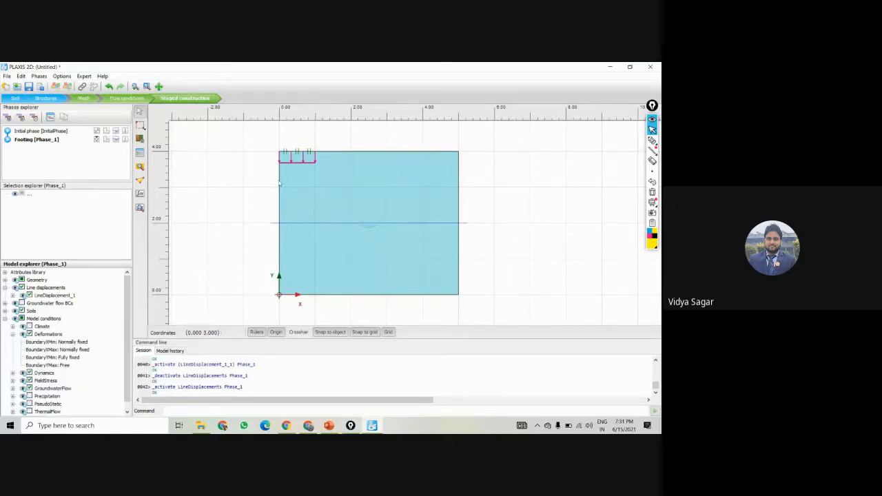
{"action": "left_click", "coordinate": [77, 342]}
{"action": "left_click", "coordinate": [77, 343]}
{"action": "left_click", "coordinate": [77, 343]}
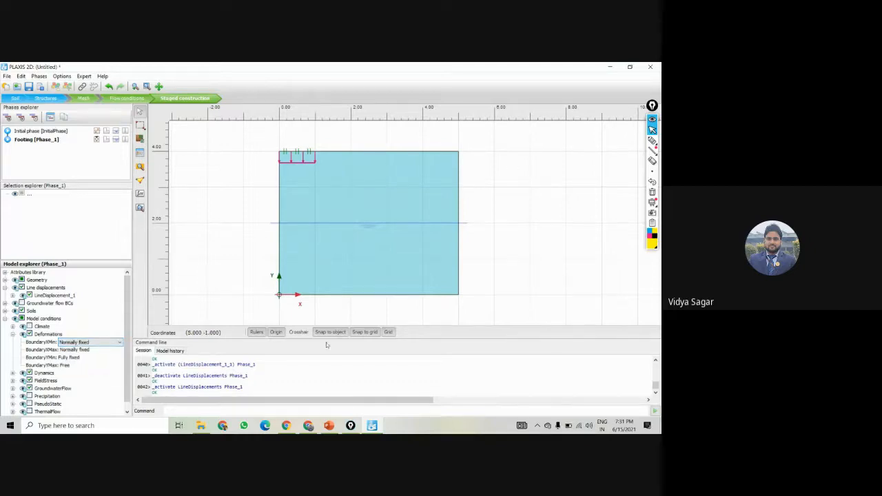
{"action": "left_click", "coordinate": [86, 354]}
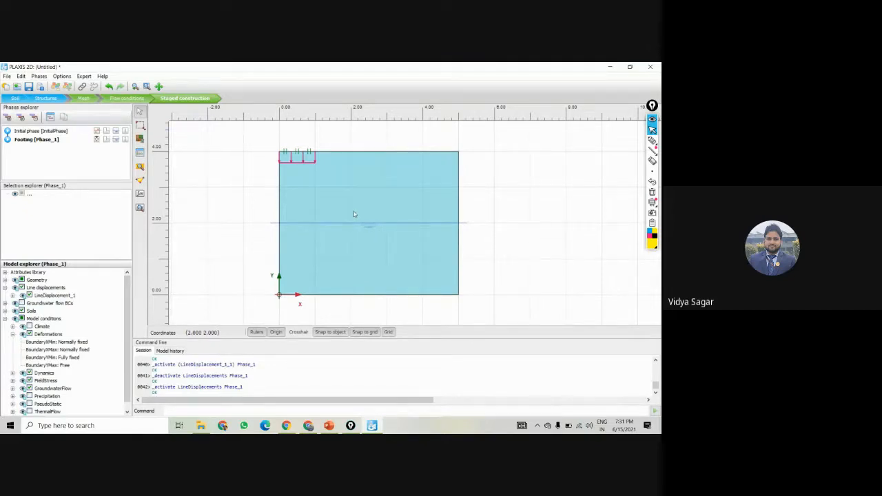
Calculate the phases, ignoring the feedback about selecting nodes and stress points for curves.
{"action": "left_click", "coordinate": [92, 173]}
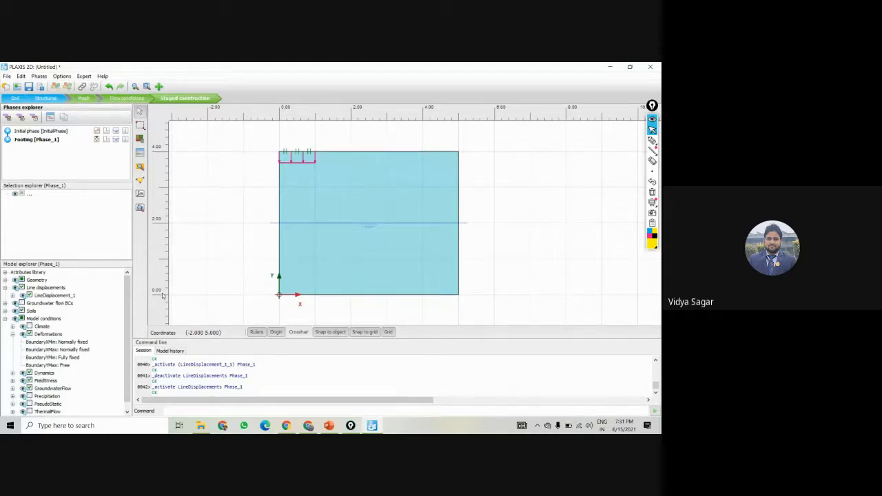
{"action": "left_click", "coordinate": [140, 195]}
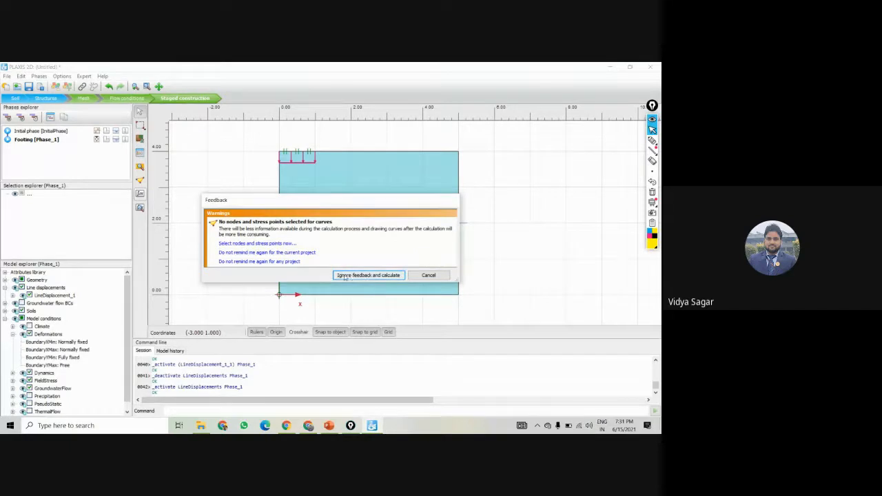
{"action": "left_click", "coordinate": [370, 275]}
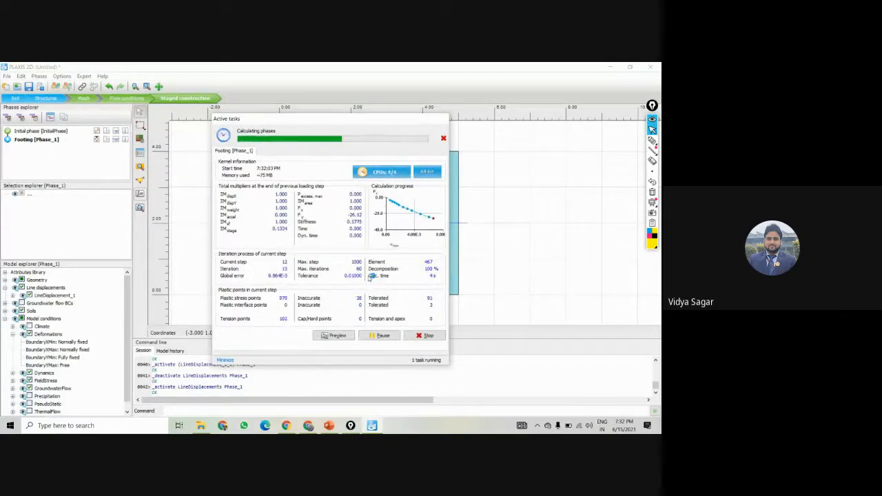
Switch to the Google Meet call in Chrome and turn the microphone on.
{"action": "left_click", "coordinate": [308, 425]}
{"action": "left_click", "coordinate": [244, 400]}
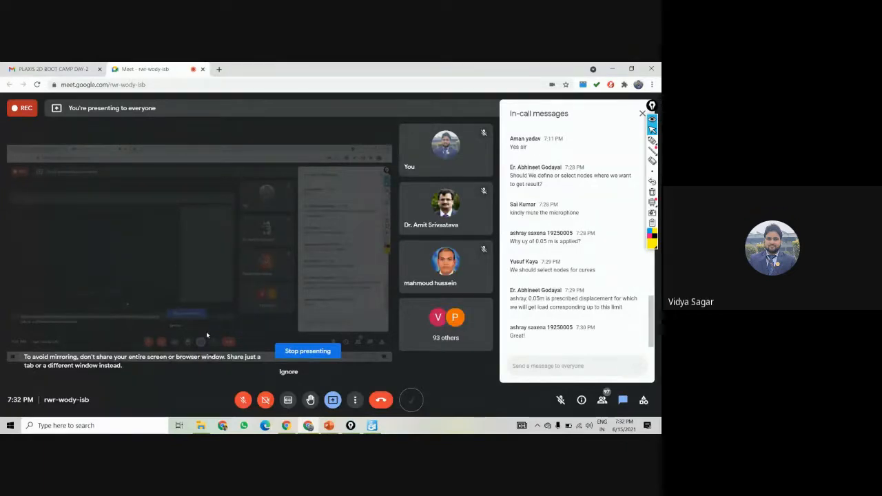
{"action": "left_click", "coordinate": [243, 399]}
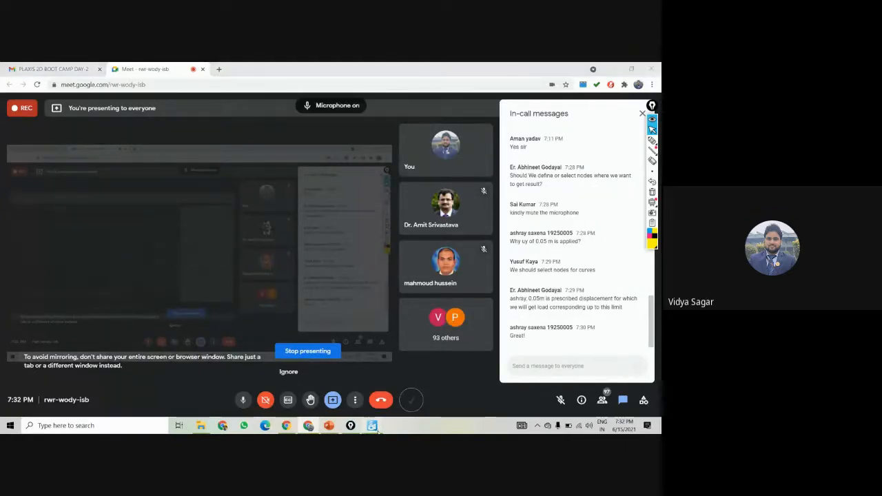
Switch back to PLAXIS 2D and open the calculation results of the Footing phase.
{"action": "left_click", "coordinate": [373, 426]}
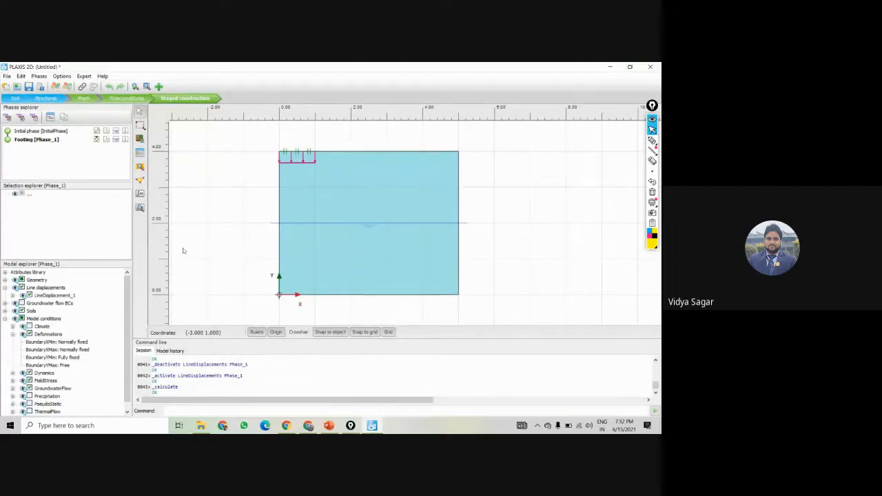
{"action": "left_click", "coordinate": [140, 209]}
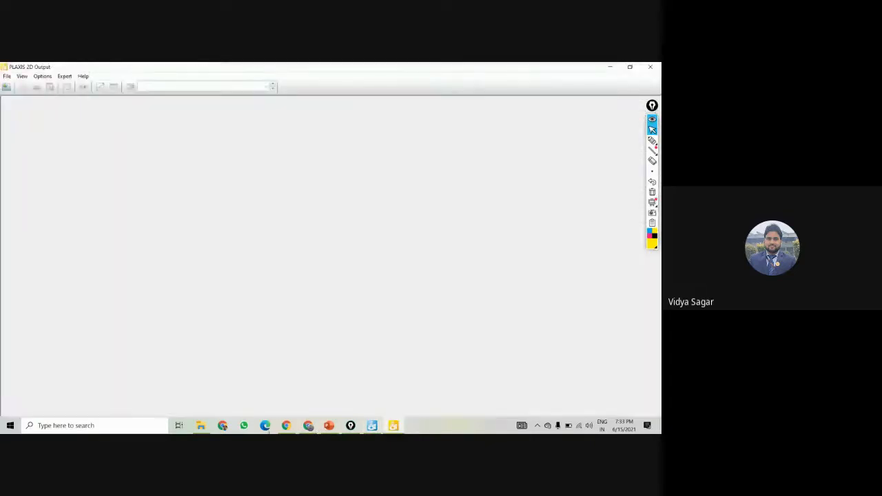
Toggle the microphone in the Google Meet call and return to the calculation results in PLAXIS 2D Output.
{"action": "left_click", "coordinate": [308, 425]}
{"action": "left_click", "coordinate": [243, 400]}
{"action": "key", "text": "alt+Tab"}
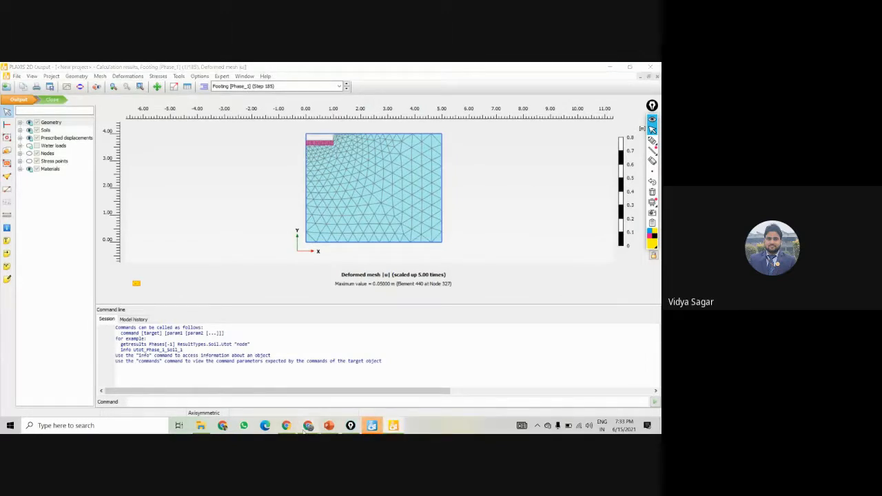
{"action": "left_click", "coordinate": [306, 426]}
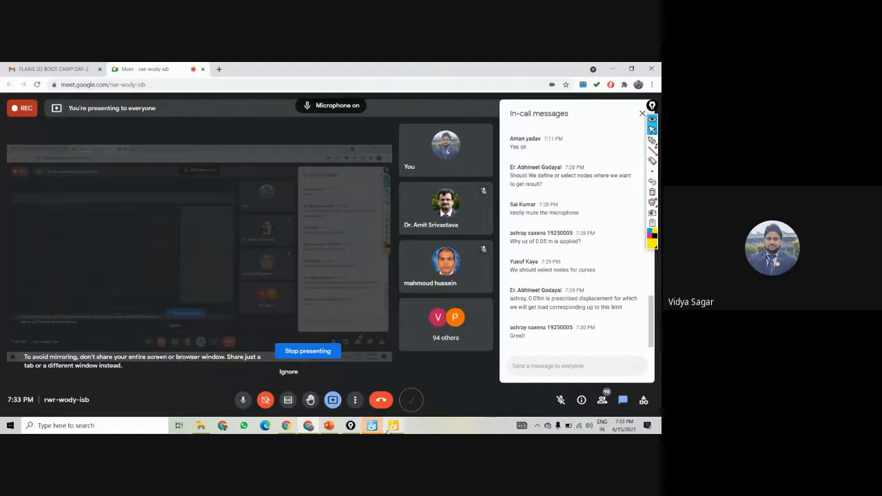
{"action": "left_click", "coordinate": [390, 427]}
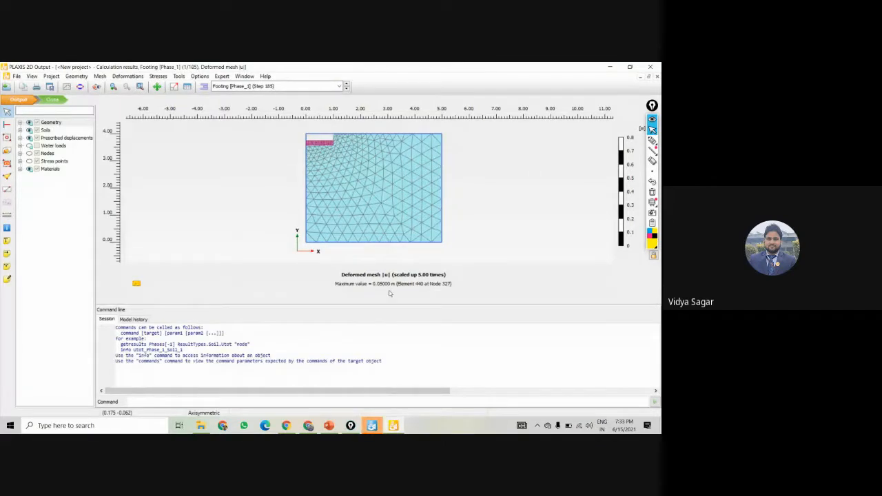
Enlarge the results drawing area by shrinking the command line area below it.
{"action": "scroll", "coordinate": [348, 224], "scroll_direction": "up", "scroll_amount": 1}
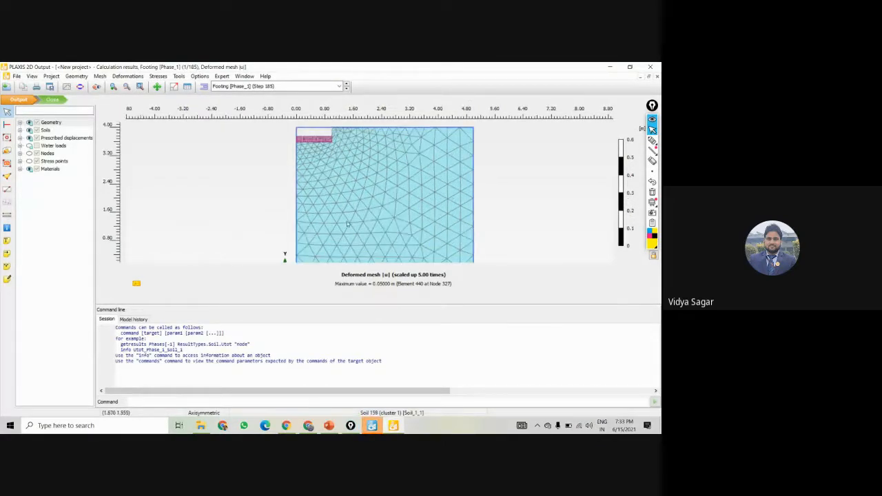
{"action": "left_click_drag", "start_coordinate": [314, 308], "coordinate": [297, 370]}
{"action": "scroll", "coordinate": [357, 261], "scroll_direction": "down", "scroll_amount": 1}
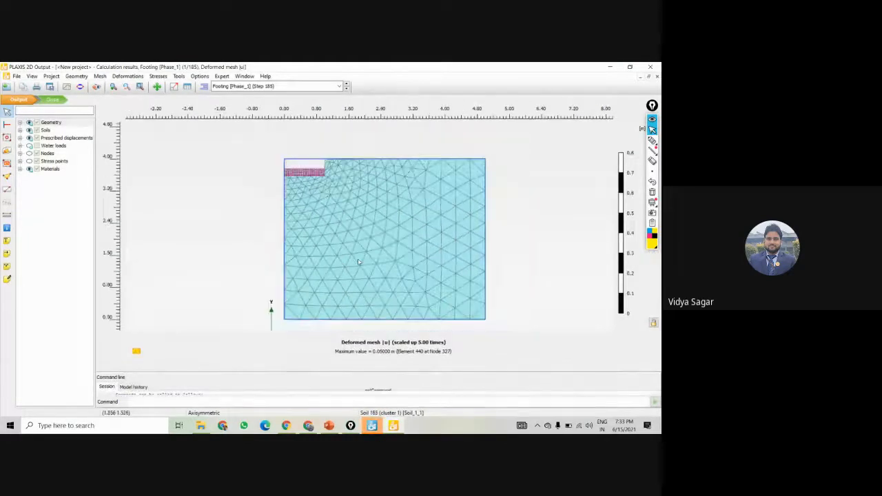
Display the deformed mesh at true scale and examine the settlement under the footing.
{"action": "right_click", "coordinate": [353, 238]}
{"action": "left_click", "coordinate": [381, 287]}
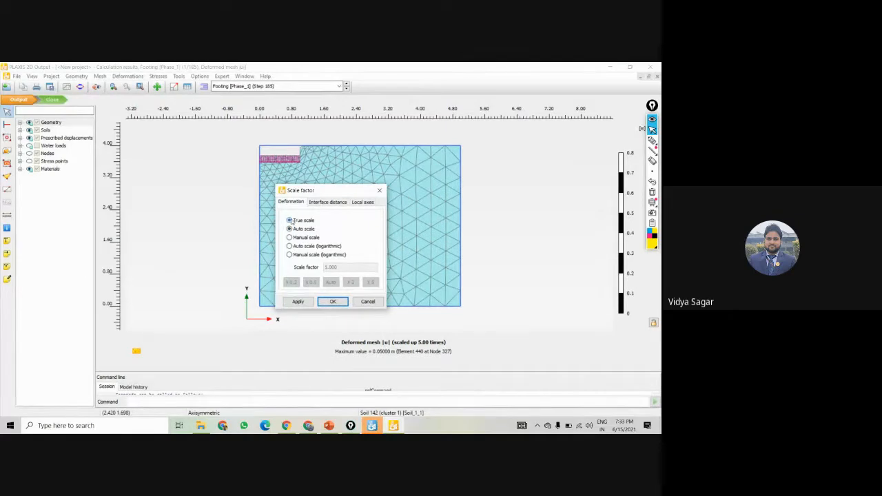
{"action": "left_click", "coordinate": [333, 300]}
{"action": "scroll", "coordinate": [308, 199], "scroll_direction": "up", "scroll_amount": 3}
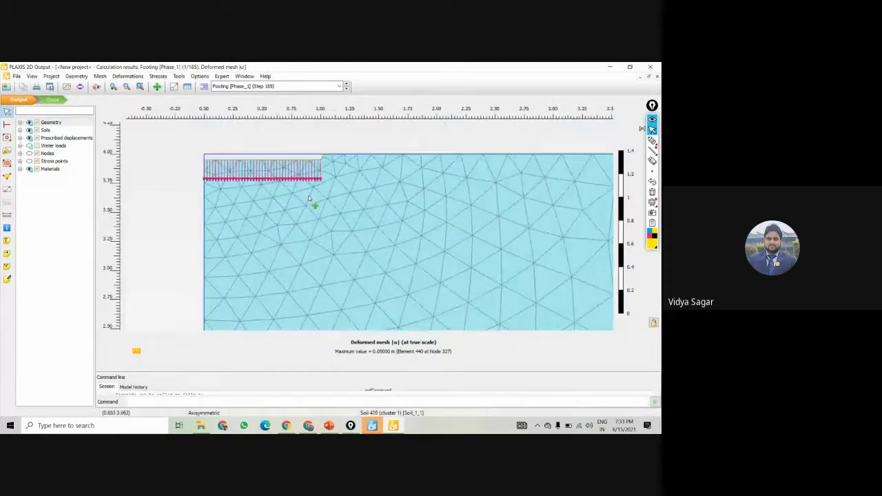
{"action": "scroll", "coordinate": [309, 199], "scroll_direction": "down", "scroll_amount": 2}
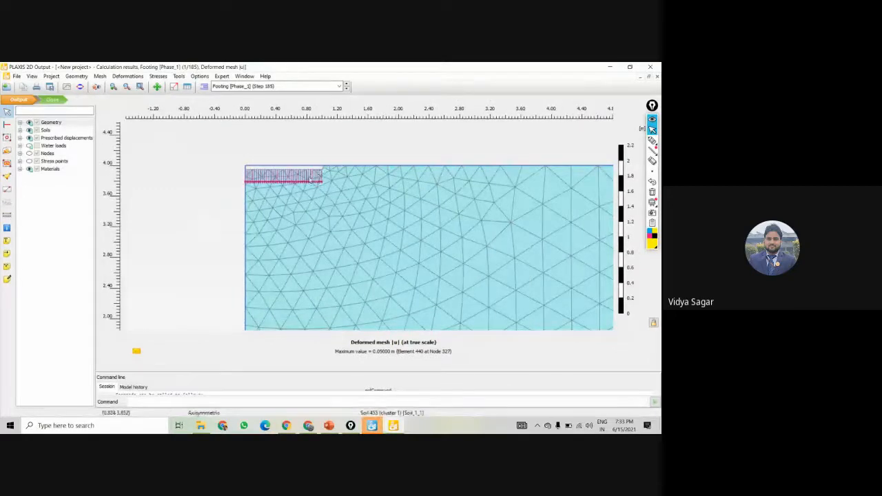
{"action": "scroll", "coordinate": [310, 178], "scroll_direction": "down", "scroll_amount": 3}
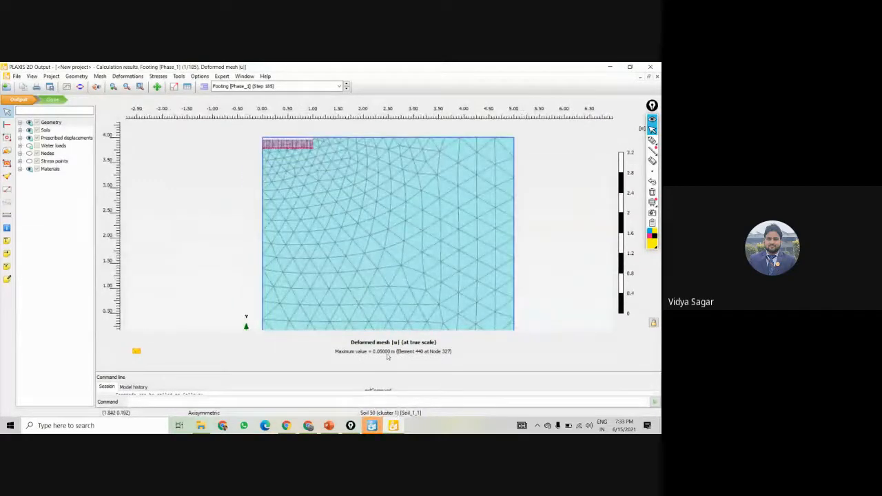
{"action": "scroll", "coordinate": [363, 274], "scroll_direction": "down", "scroll_amount": 4}
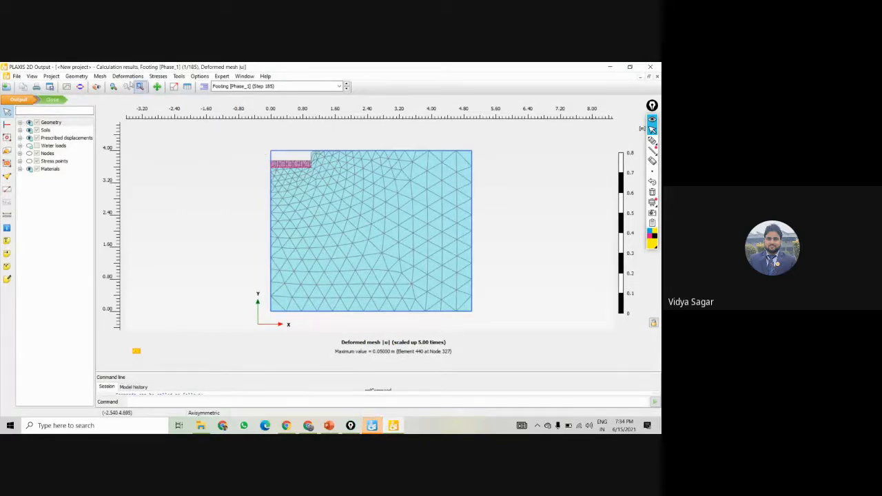
Display the total displacements |u| of the Footing phase.
{"action": "left_click", "coordinate": [127, 77]}
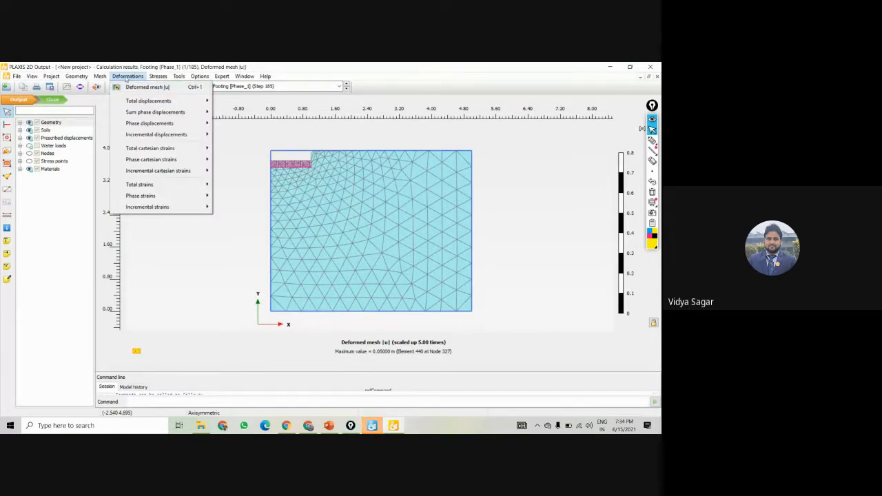
{"action": "mouse_move", "coordinate": [132, 102]}
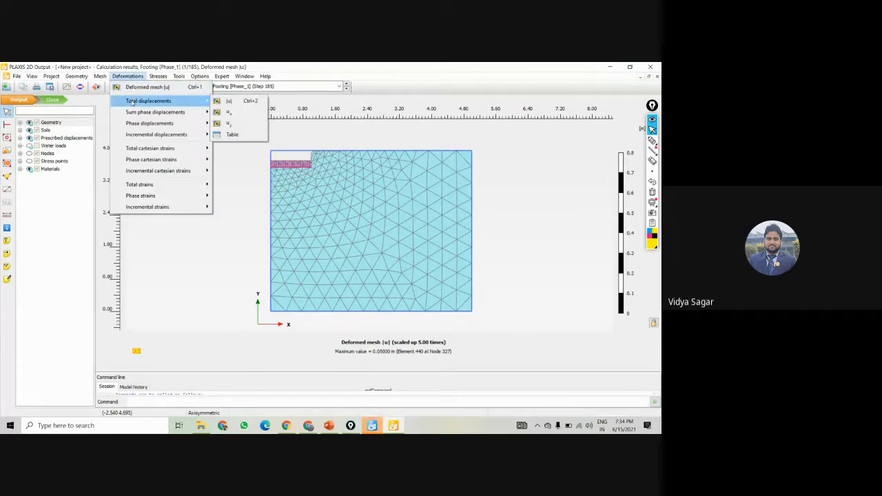
{"action": "left_click", "coordinate": [235, 102]}
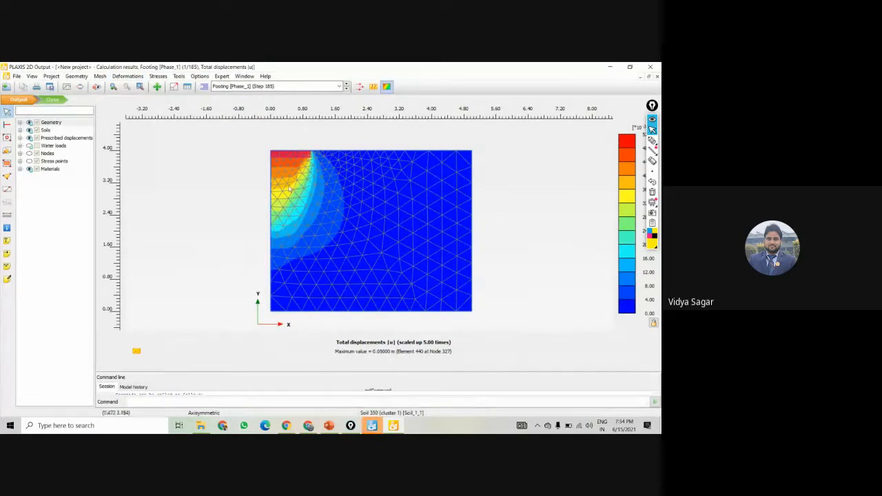
{"action": "scroll", "coordinate": [288, 150], "scroll_direction": "up", "scroll_amount": 2}
{"action": "scroll", "coordinate": [289, 148], "scroll_direction": "down", "scroll_amount": 2}
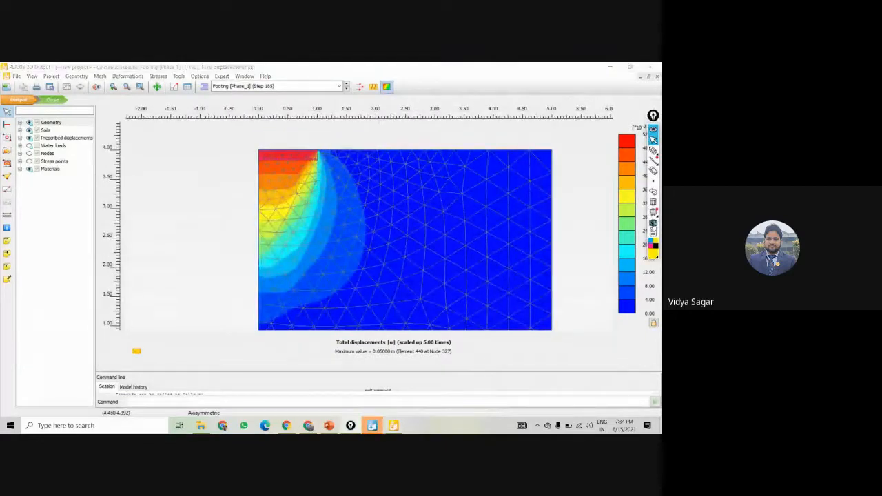
Close the on-screen annotation toolbar and examine the displacement shadings beneath the footing.
{"action": "left_click", "coordinate": [654, 232]}
{"action": "left_click", "coordinate": [635, 254]}
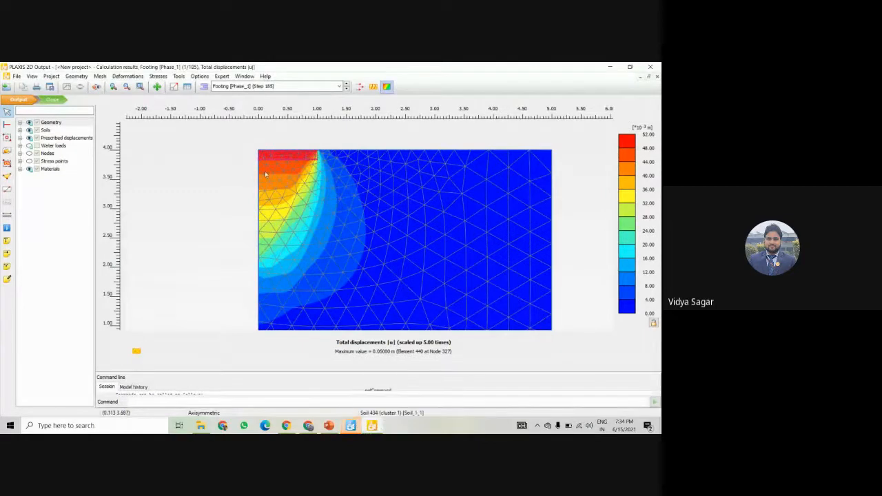
{"action": "scroll", "coordinate": [265, 157], "scroll_direction": "up", "scroll_amount": 2}
{"action": "scroll", "coordinate": [283, 152], "scroll_direction": "down", "scroll_amount": 2}
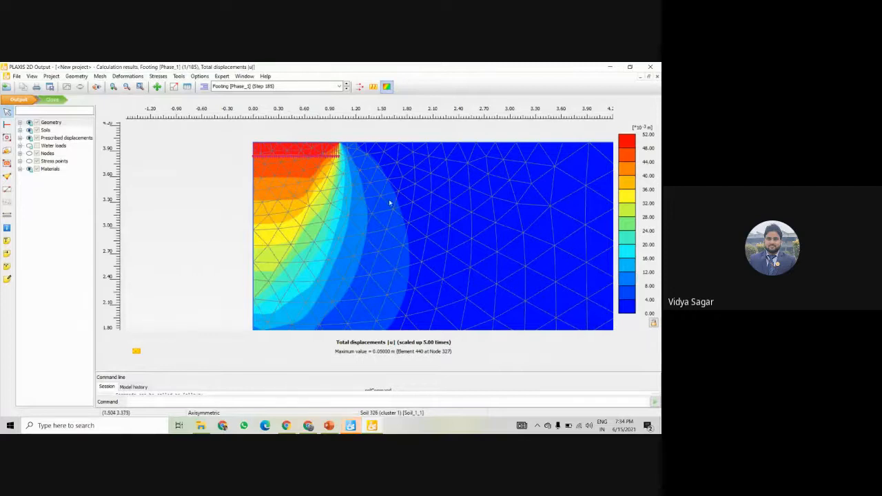
Show the total displacements as contour lines and examine them around the footing's edge.
{"action": "left_click", "coordinate": [372, 86]}
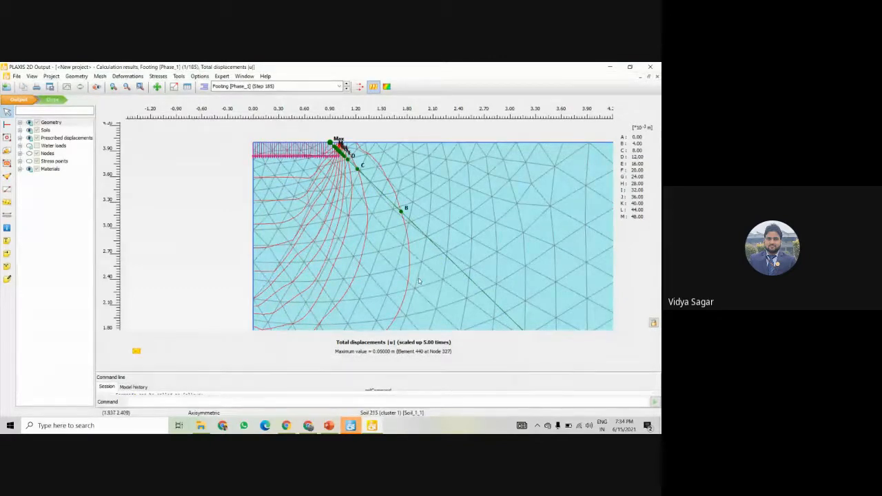
{"action": "scroll", "coordinate": [357, 177], "scroll_direction": "up", "scroll_amount": 3}
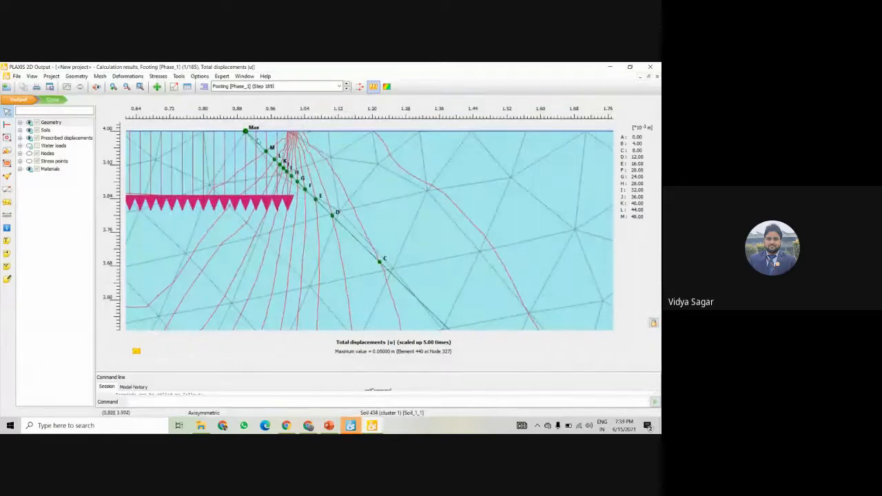
{"action": "scroll", "coordinate": [384, 239], "scroll_direction": "down", "scroll_amount": 3}
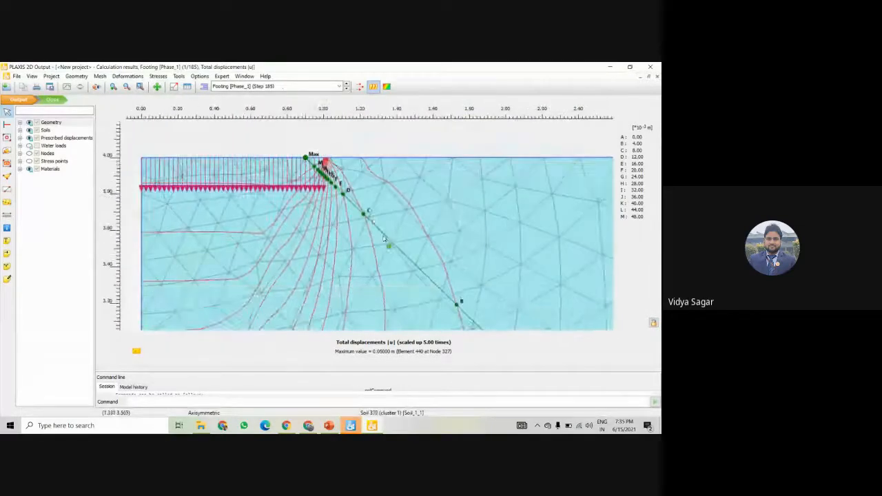
{"action": "scroll", "coordinate": [384, 239], "scroll_direction": "down", "scroll_amount": 3}
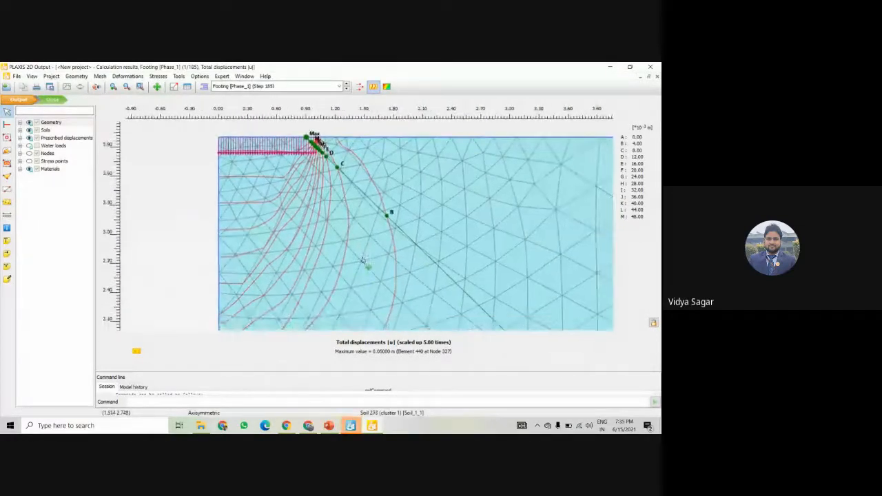
{"action": "scroll", "coordinate": [362, 260], "scroll_direction": "down", "scroll_amount": 1}
Show the total displacements as arrows and examine their directions, enlarging the drawing area slightly further.
{"action": "left_click", "coordinate": [359, 86]}
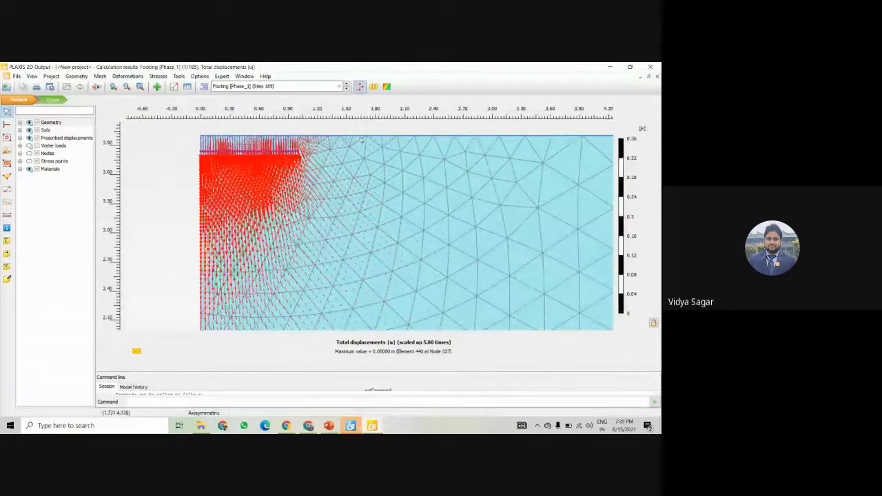
{"action": "scroll", "coordinate": [289, 207], "scroll_direction": "up", "scroll_amount": 4}
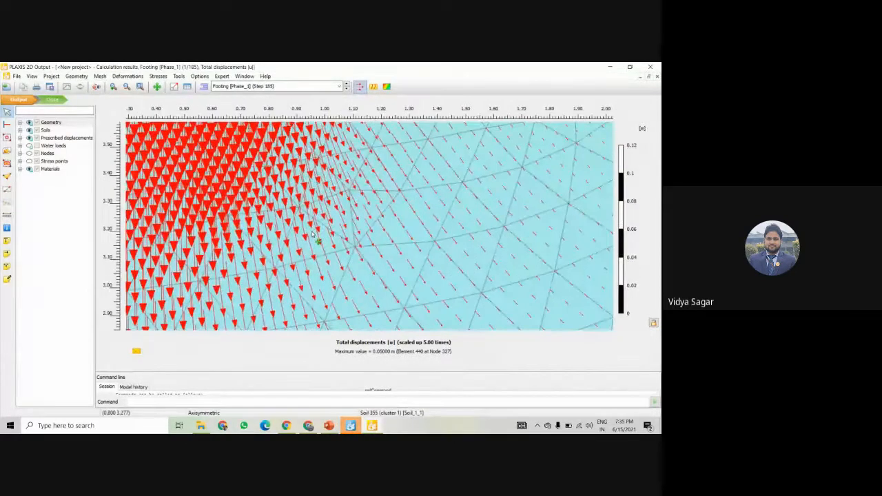
{"action": "scroll", "coordinate": [312, 234], "scroll_direction": "down", "scroll_amount": 4}
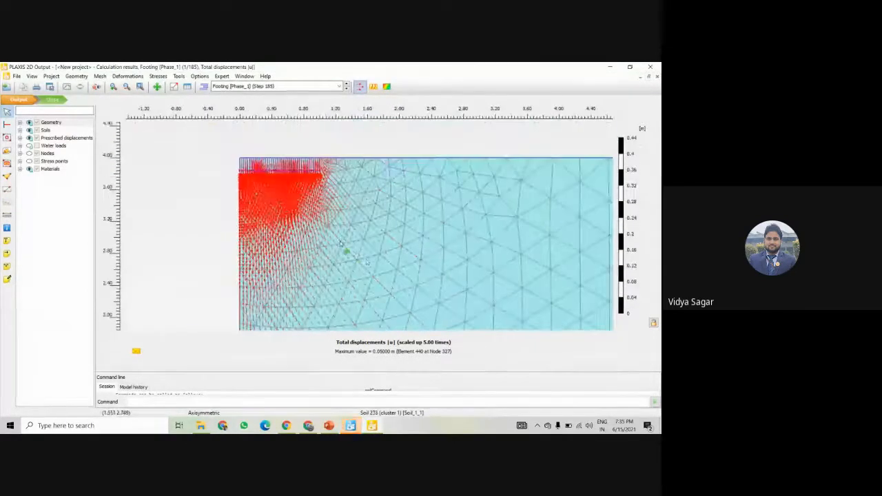
{"action": "scroll", "coordinate": [340, 243], "scroll_direction": "down", "scroll_amount": 3}
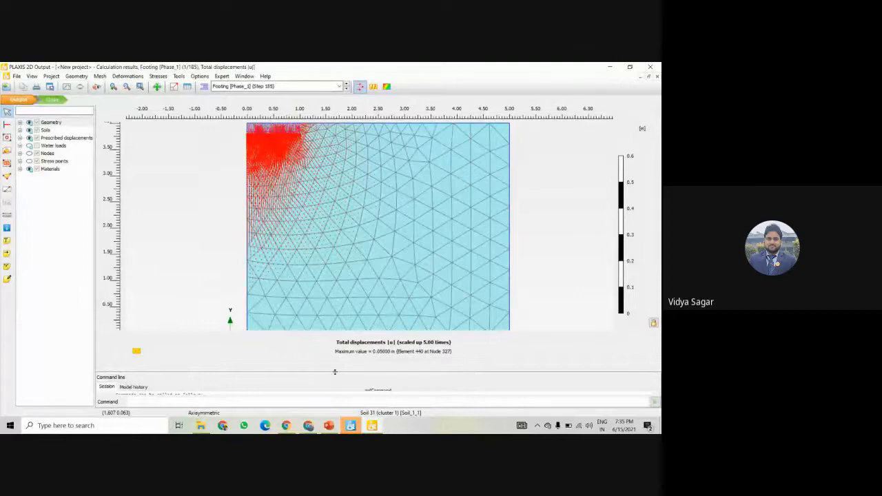
{"action": "left_click_drag", "start_coordinate": [335, 372], "coordinate": [334, 383]}
{"action": "scroll", "coordinate": [217, 191], "scroll_direction": "down", "scroll_amount": 1}
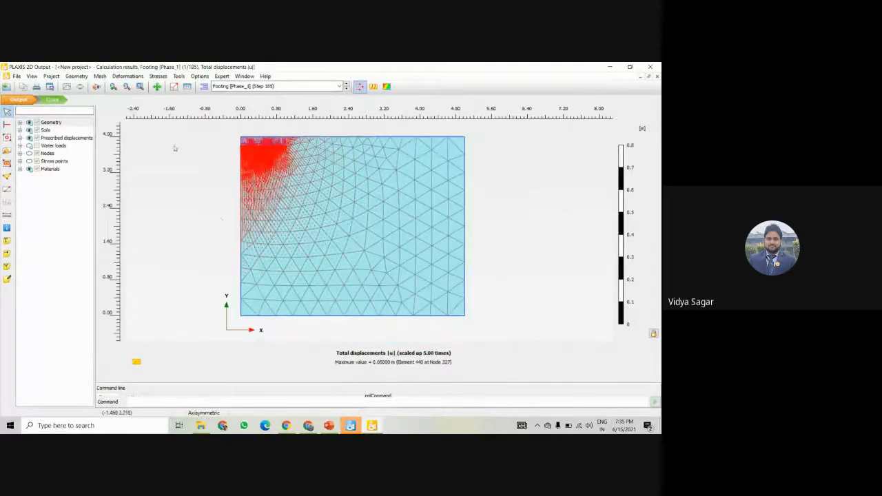
Display the effective principal stresses of the Footing phase, and close the results to return to the model.
{"action": "left_click", "coordinate": [158, 77]}
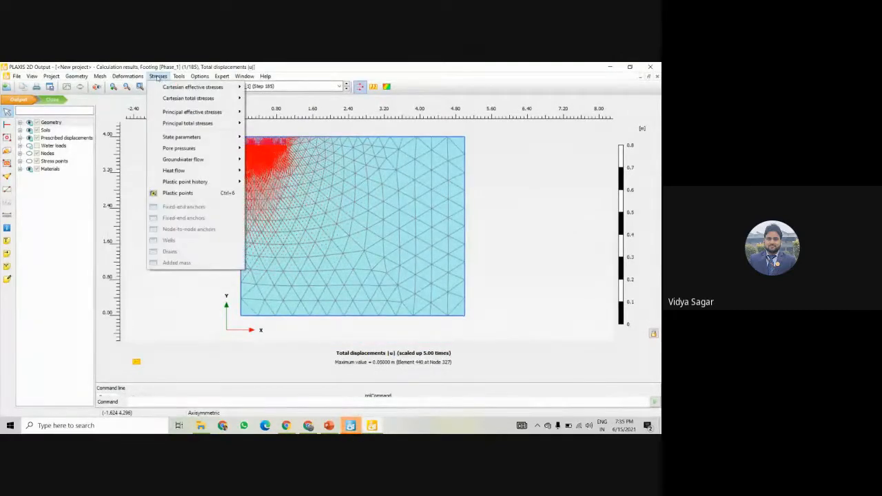
{"action": "mouse_move", "coordinate": [191, 114]}
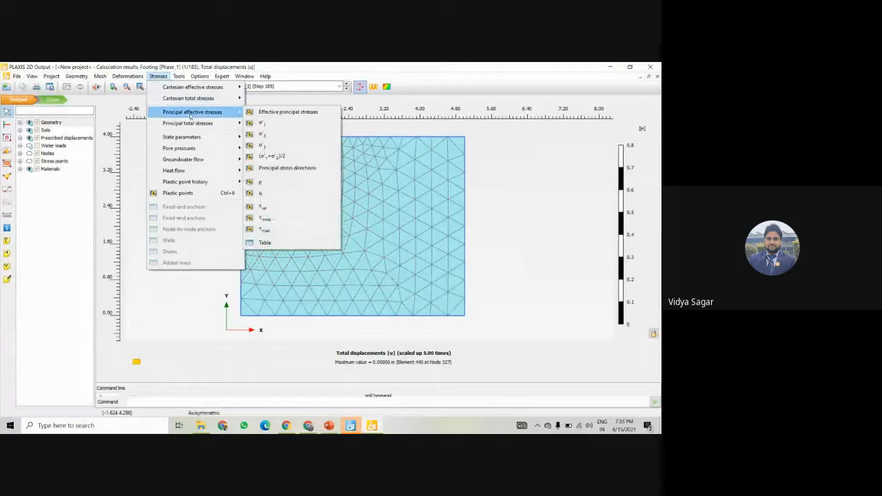
{"action": "left_click", "coordinate": [280, 114]}
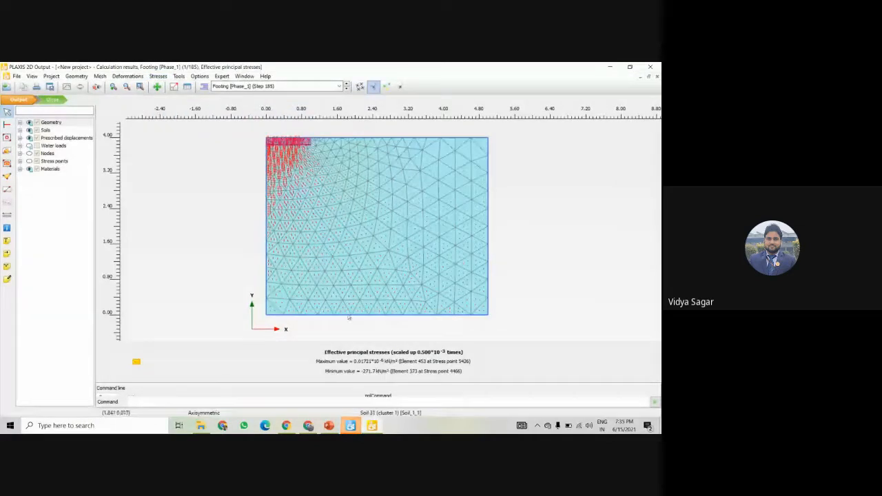
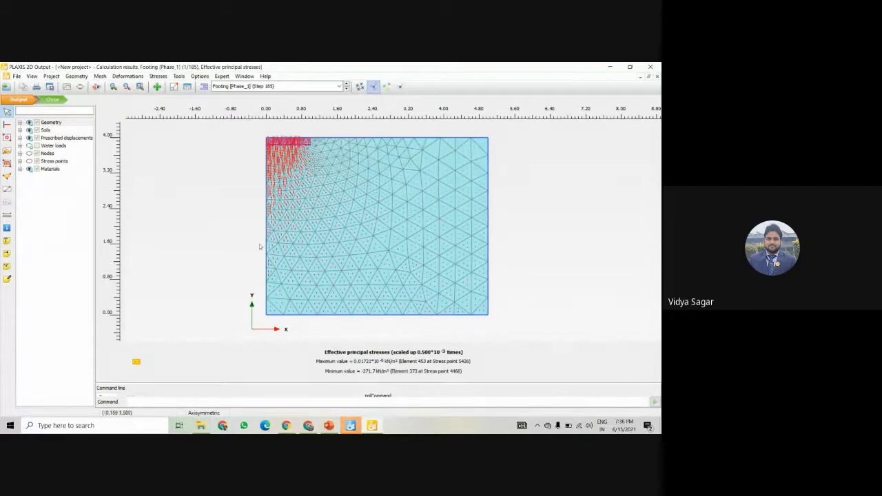
{"action": "left_click", "coordinate": [53, 100]}
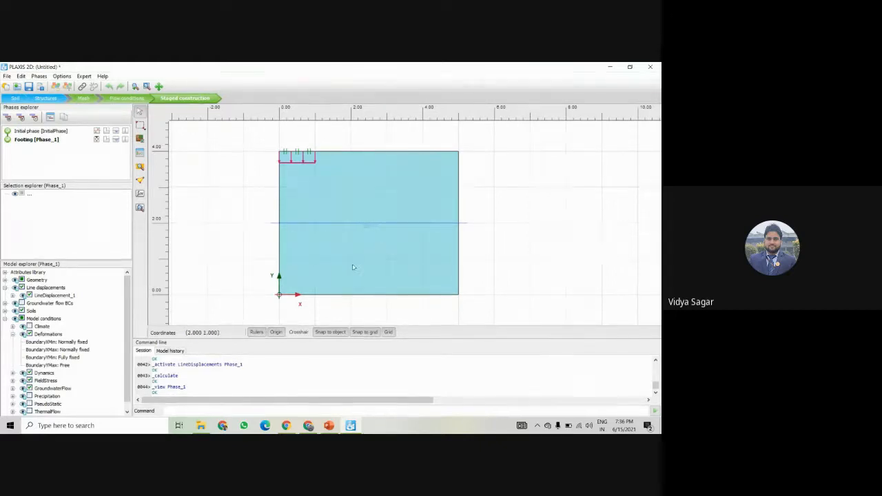
Keep the project open and save it as Rigid Footing in the practice folder.
{"action": "left_click", "coordinate": [651, 68]}
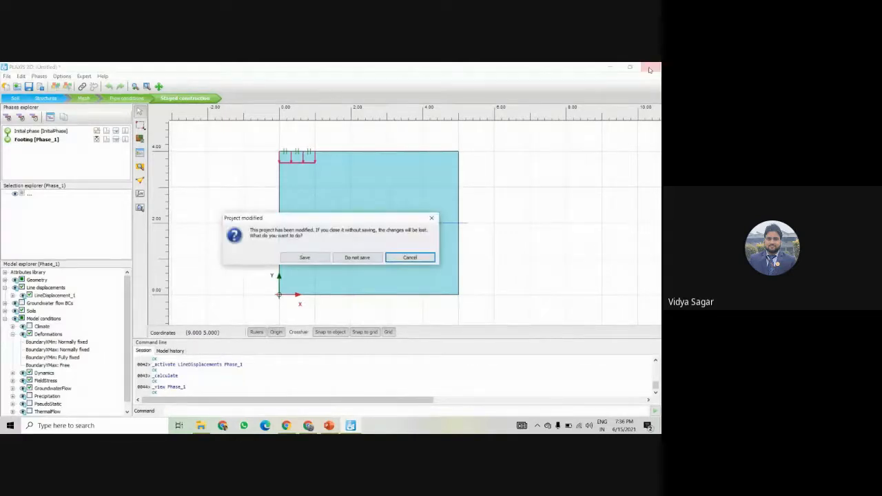
{"action": "left_click", "coordinate": [409, 258]}
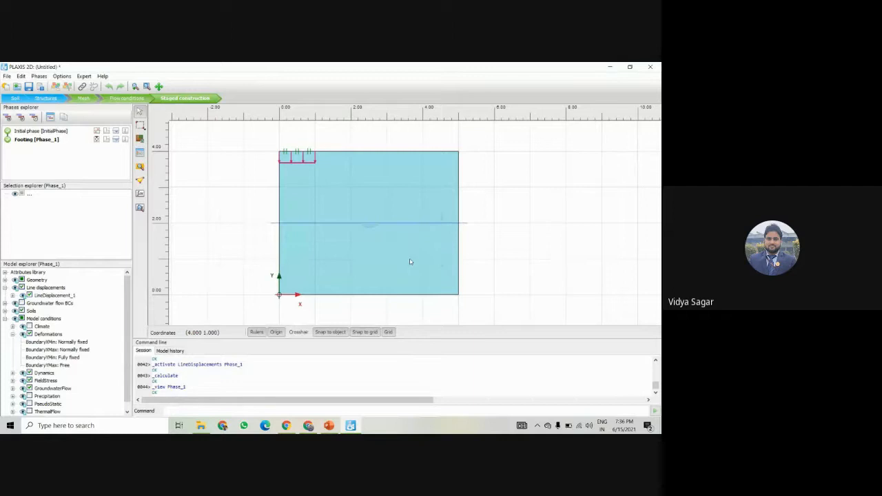
{"action": "left_click", "coordinate": [29, 87]}
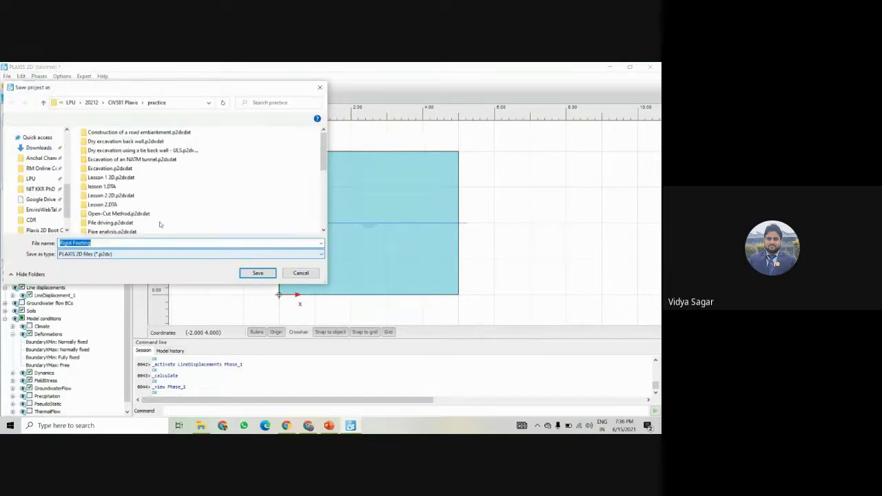
{"action": "left_click", "coordinate": [257, 275]}
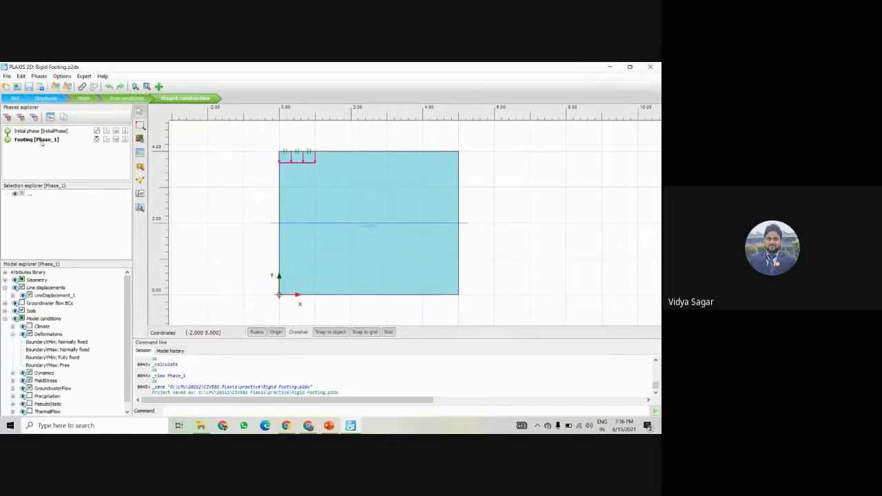
Save a copy of the project under the new name Flexible Footing in the practice folder.
{"action": "left_click", "coordinate": [6, 76]}
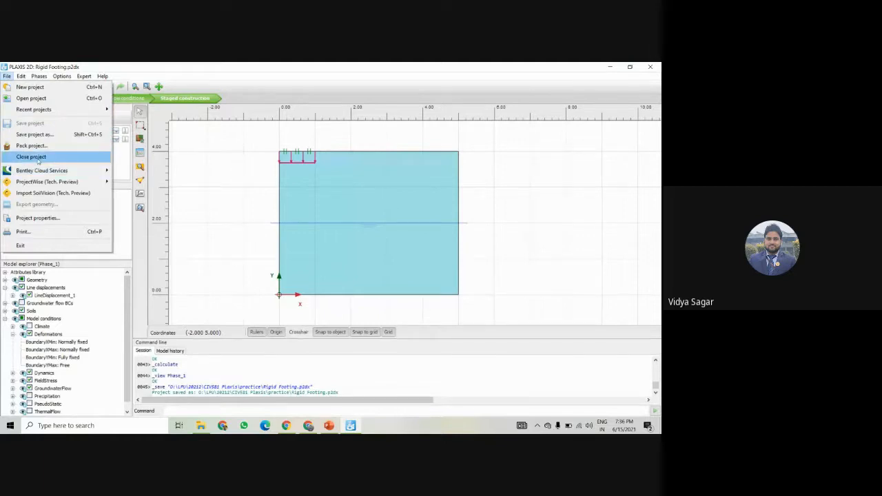
{"action": "left_click", "coordinate": [41, 135]}
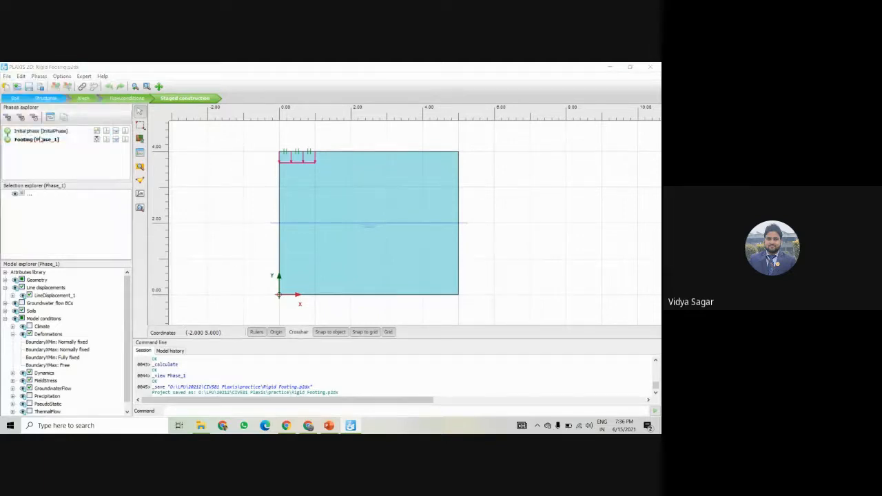
{"action": "type", "text": "Flexible Footing"}
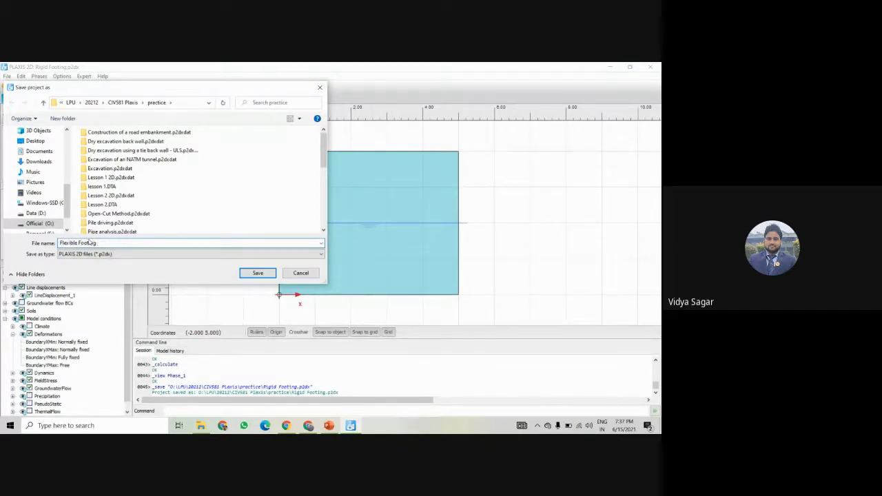
{"action": "left_click", "coordinate": [258, 273]}
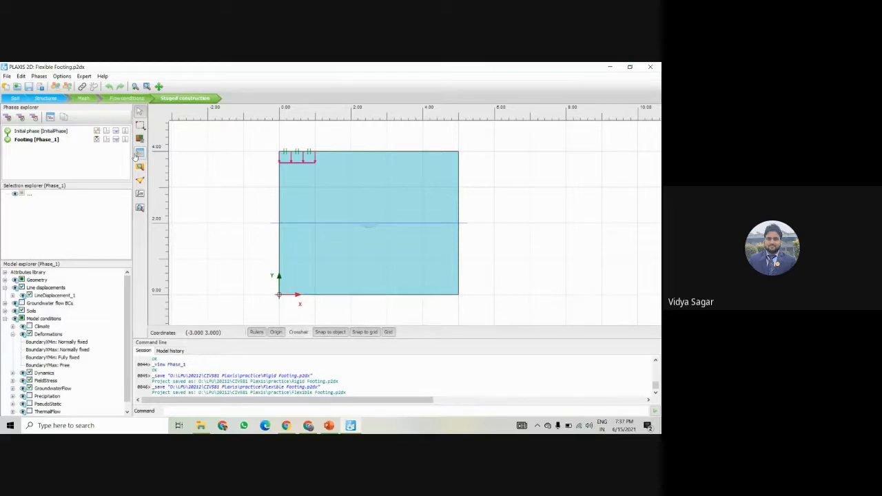
Select the footing line on the soil's upper surface and access the options for its line displacement.
{"action": "left_click", "coordinate": [292, 165]}
{"action": "right_click", "coordinate": [292, 165]}
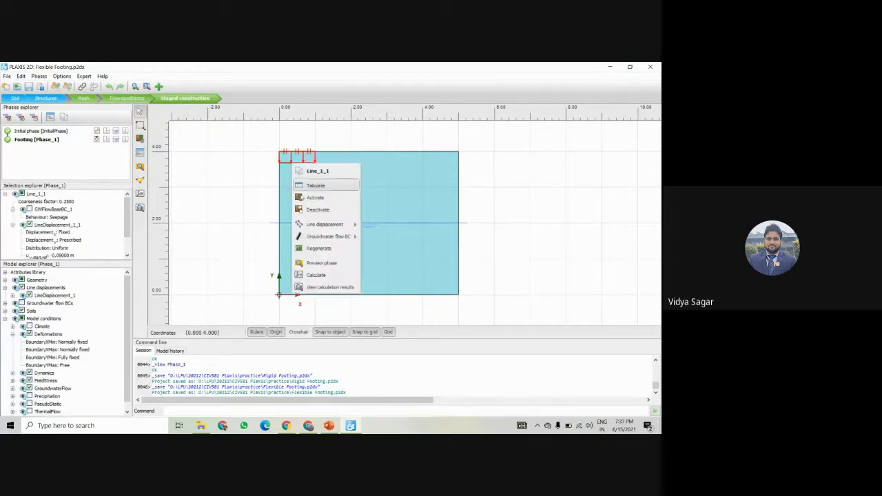
{"action": "left_click", "coordinate": [306, 223]}
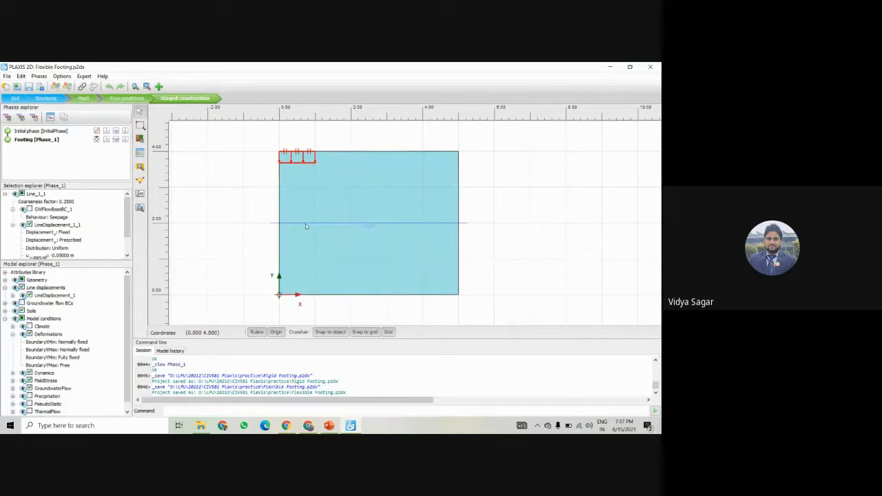
{"action": "right_click", "coordinate": [291, 162]}
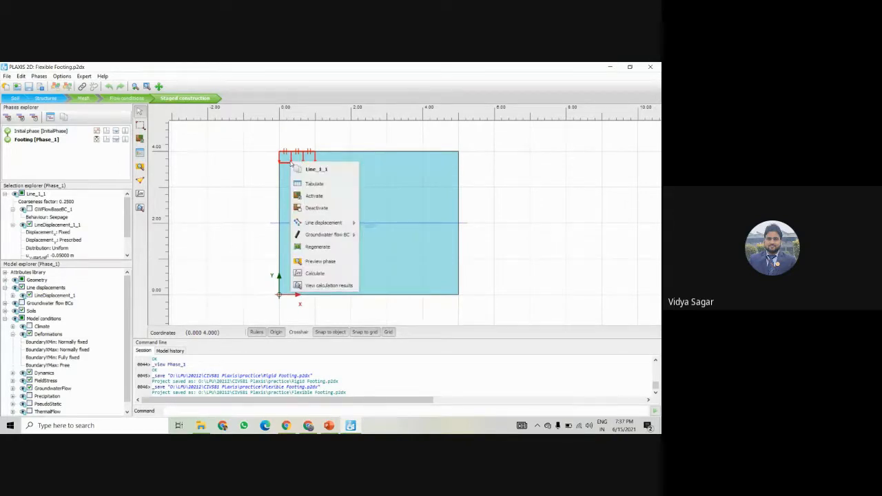
{"action": "mouse_move", "coordinate": [323, 223]}
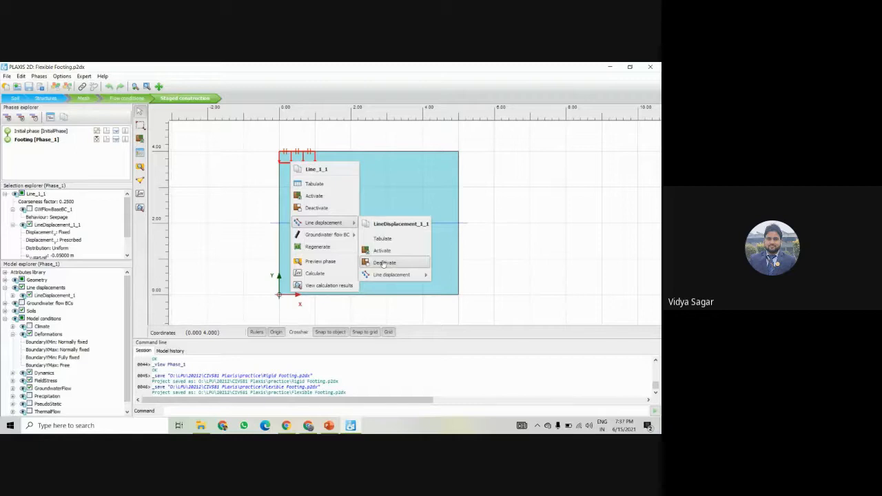
{"action": "right_click", "coordinate": [296, 153]}
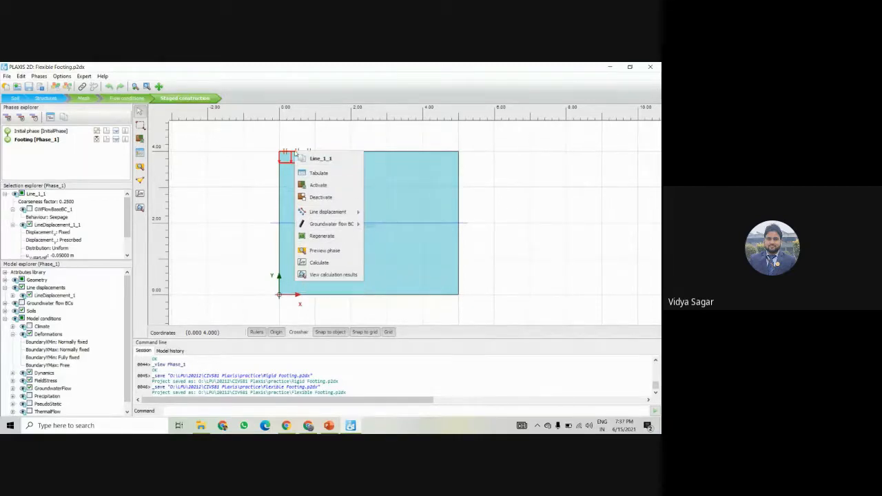
{"action": "left_click", "coordinate": [46, 98]}
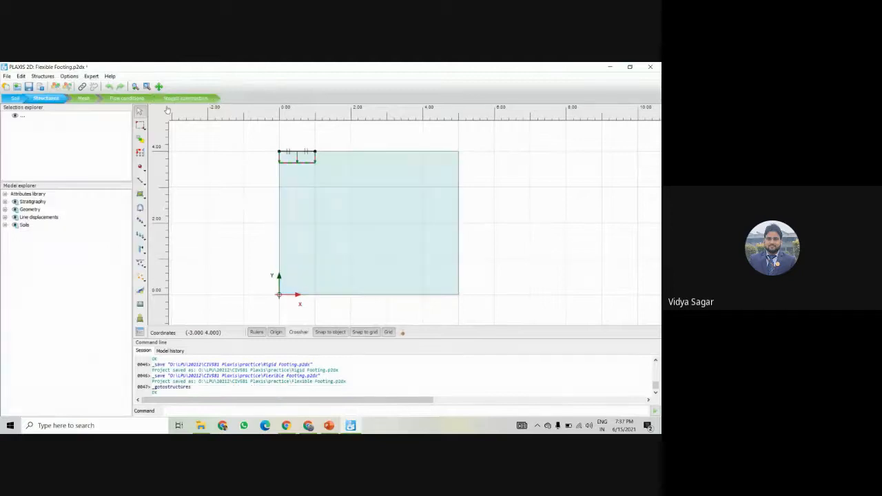
{"action": "left_click", "coordinate": [15, 99]}
{"action": "left_click", "coordinate": [45, 97]}
{"action": "left_click", "coordinate": [15, 99]}
{"action": "left_click", "coordinate": [45, 98]}
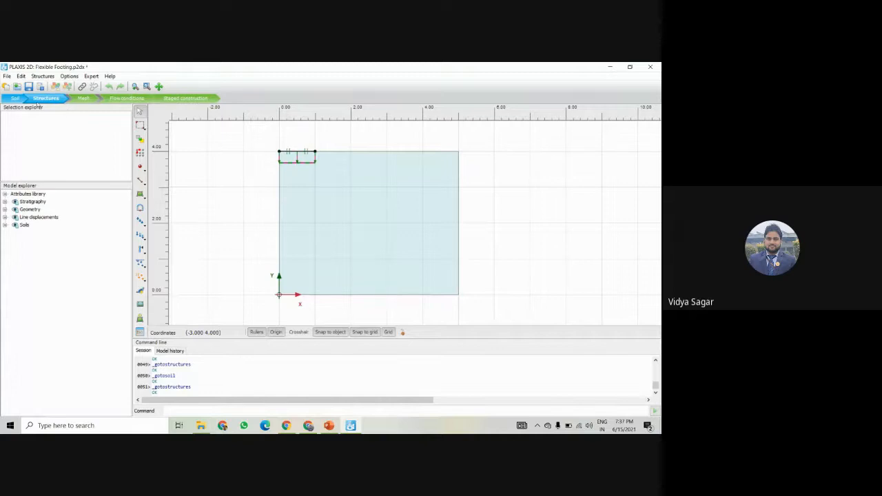
{"action": "left_click", "coordinate": [15, 98]}
In Structures mode, delete the line displacement from the 1 m footing line on the soil's top surface.
{"action": "left_click", "coordinate": [45, 97]}
{"action": "right_click", "coordinate": [298, 164]}
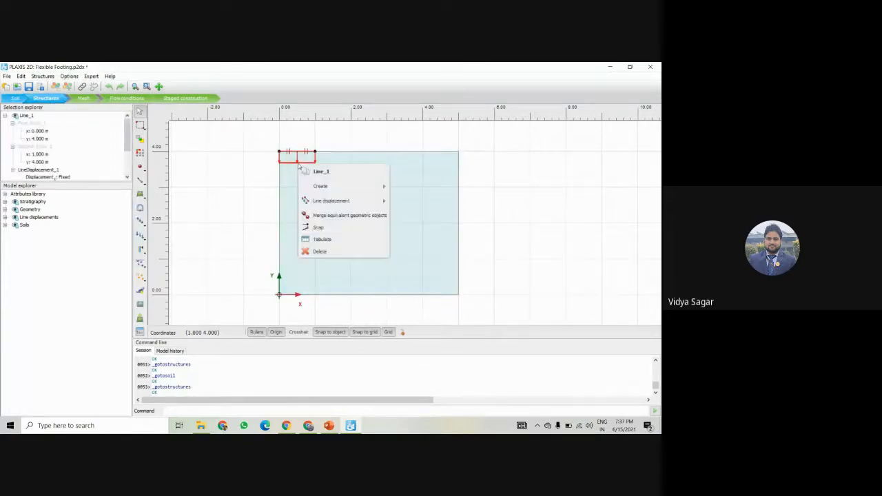
{"action": "mouse_move", "coordinate": [331, 201]}
{"action": "left_click", "coordinate": [407, 228]}
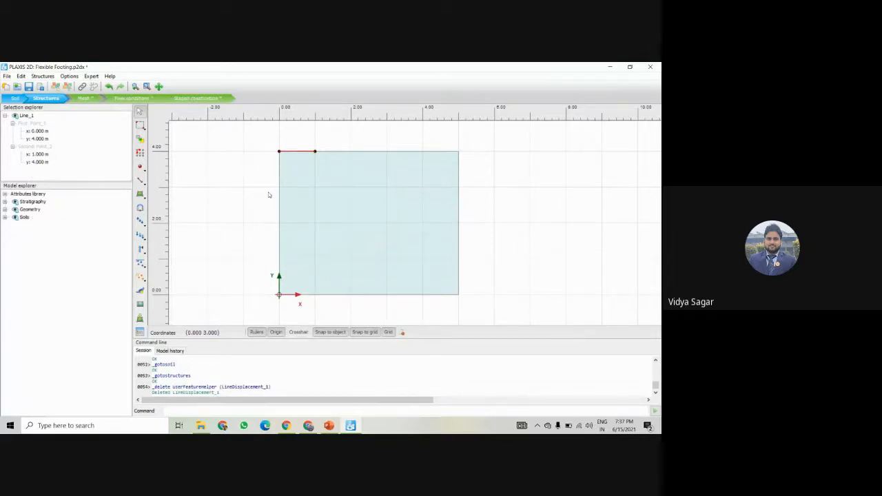
Create a plate on the footing line between (0, 4) and (1, 4).
{"action": "right_click", "coordinate": [300, 154]}
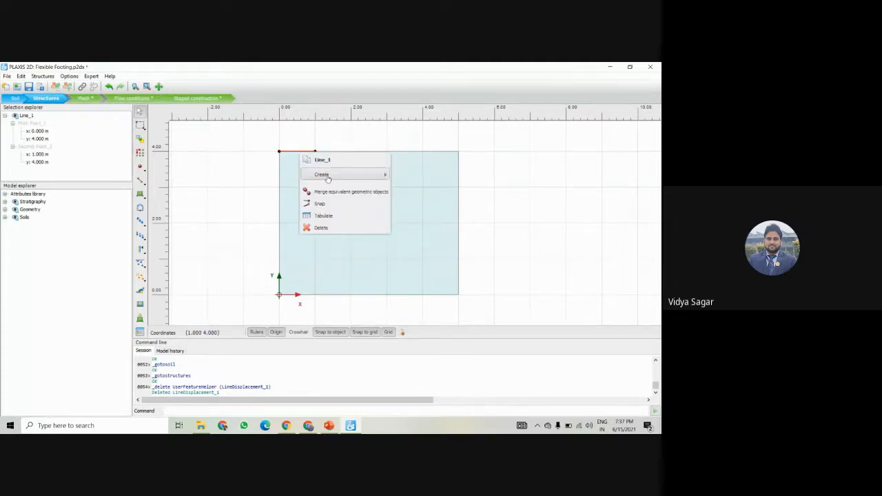
{"action": "mouse_move", "coordinate": [328, 178]}
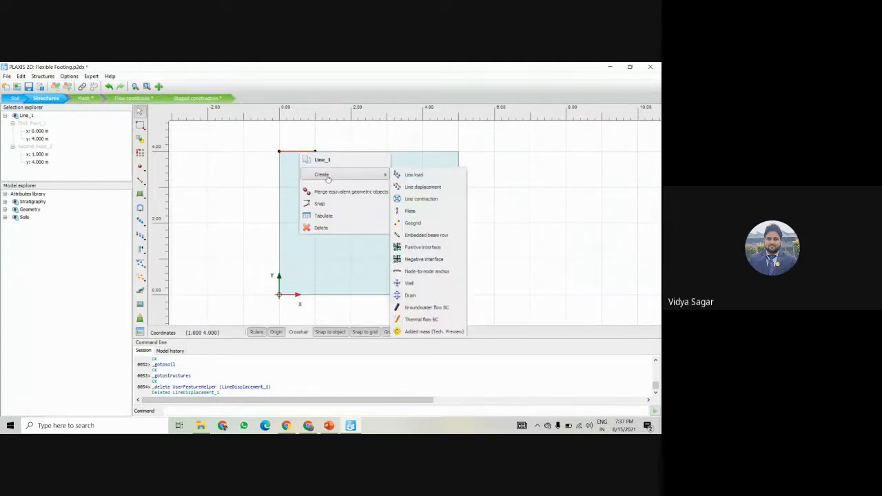
{"action": "left_click", "coordinate": [412, 211]}
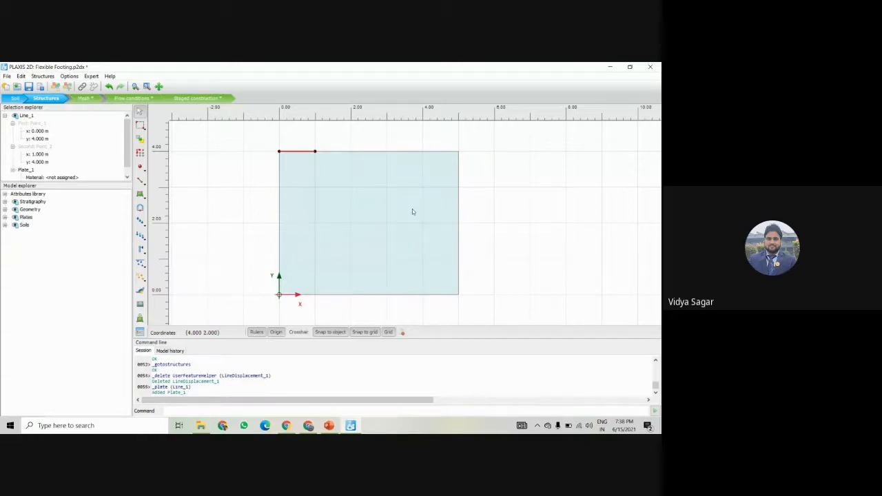
Add a line load to the footing line that carries the plate.
{"action": "right_click", "coordinate": [301, 153]}
{"action": "mouse_move", "coordinate": [336, 177]}
{"action": "left_click", "coordinate": [388, 174]}
{"action": "right_click", "coordinate": [313, 156]}
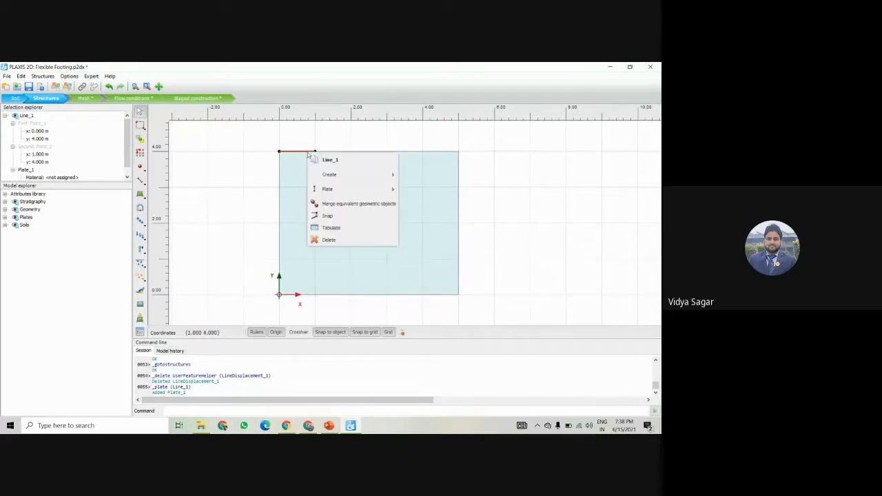
{"action": "left_click", "coordinate": [410, 178]}
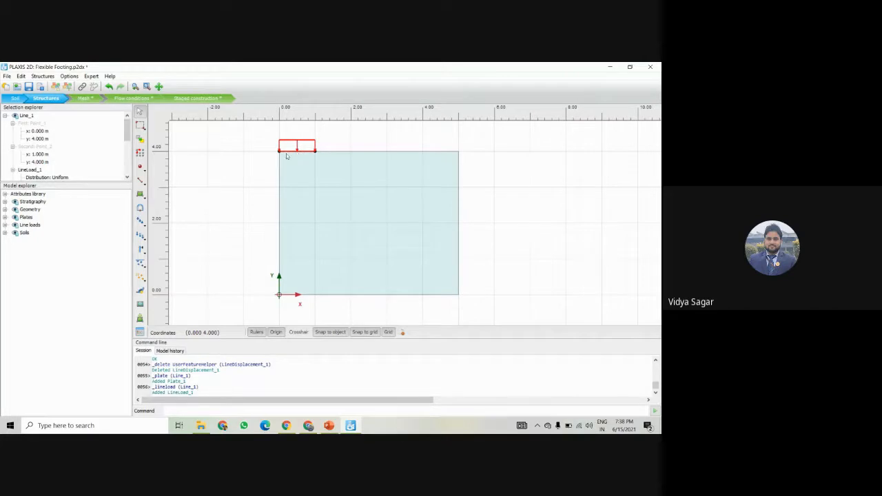
{"action": "scroll", "coordinate": [52, 146], "scroll_direction": "down", "scroll_amount": 4}
{"action": "scroll", "coordinate": [52, 146], "scroll_direction": "up", "scroll_amount": 2}
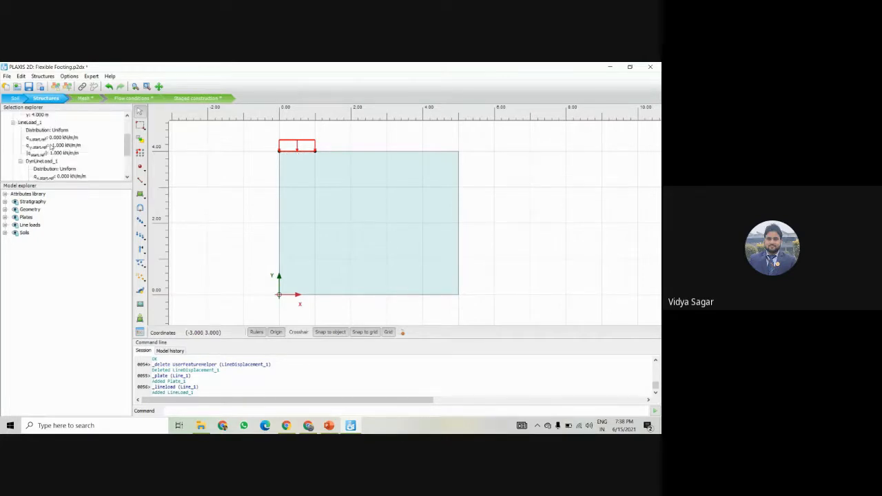
{"action": "scroll", "coordinate": [66, 151], "scroll_direction": "down", "scroll_amount": 2}
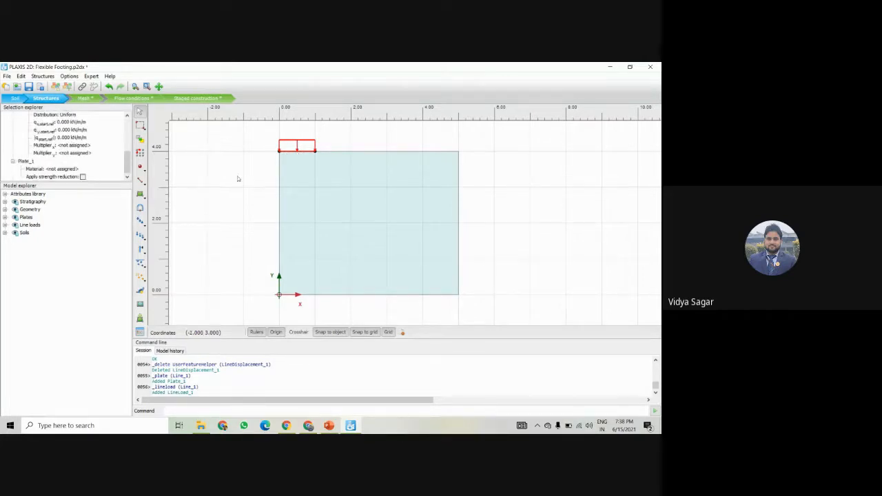
{"action": "left_click", "coordinate": [61, 168]}
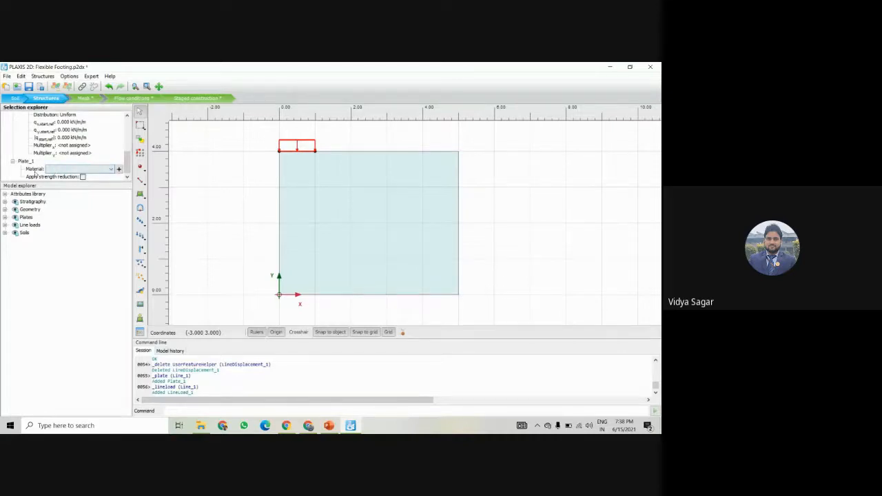
{"action": "left_click", "coordinate": [38, 172]}
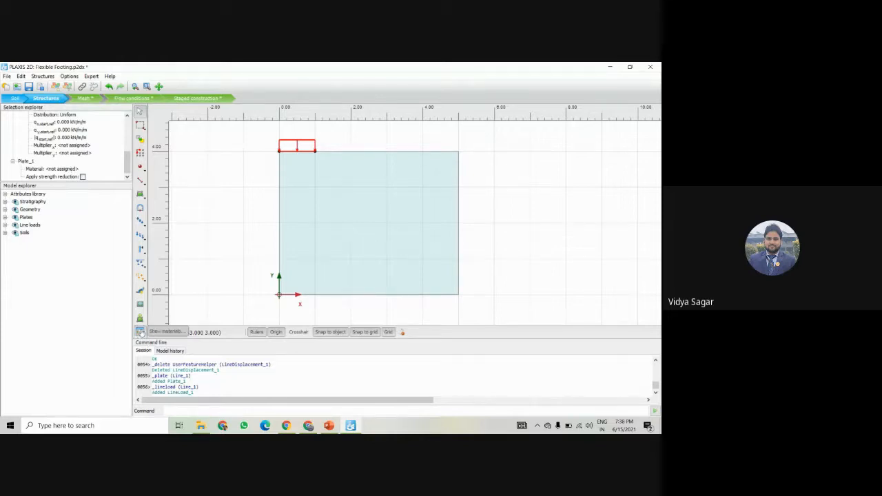
{"action": "left_click", "coordinate": [140, 332]}
{"action": "left_click", "coordinate": [597, 157]}
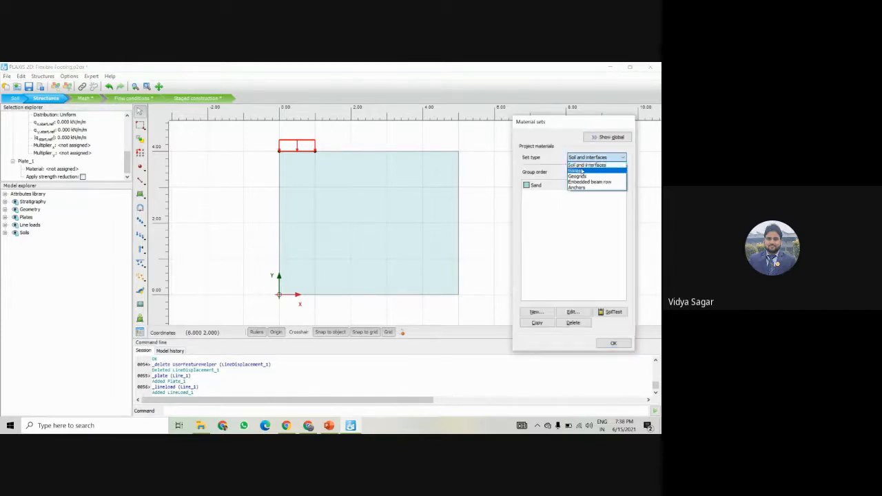
{"action": "left_click", "coordinate": [581, 171]}
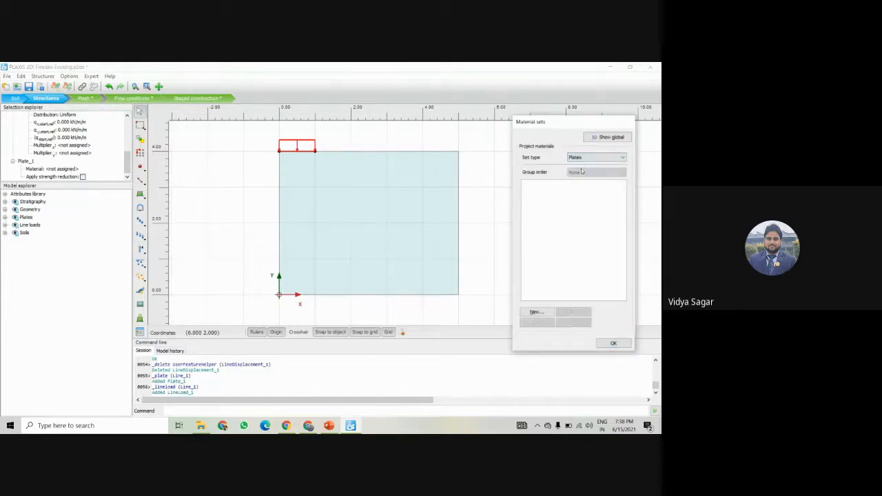
{"action": "left_click", "coordinate": [535, 312]}
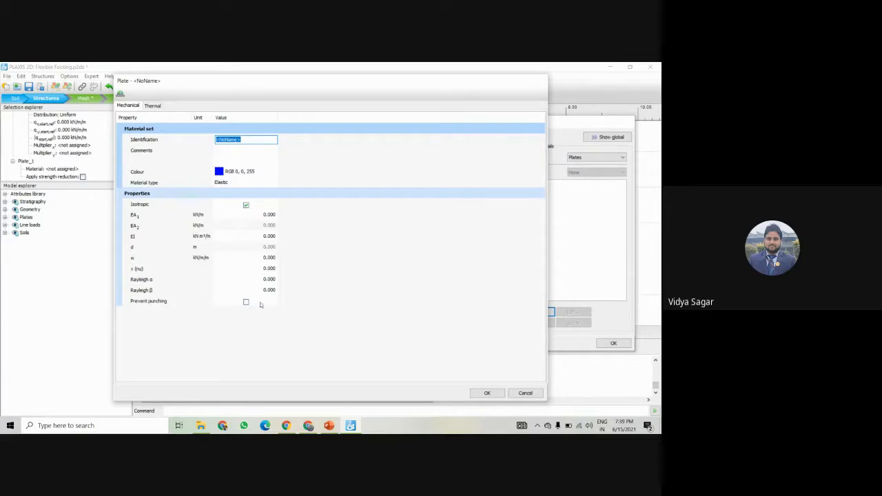
{"action": "left_click", "coordinate": [527, 393]}
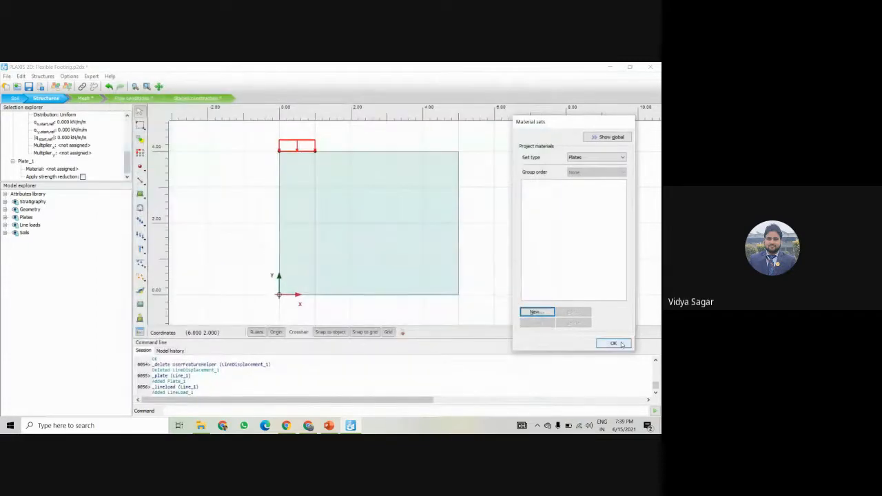
{"action": "left_click", "coordinate": [615, 343]}
Create a new material set for the footing plate, name it "Plate" and keep the material type Elastic.
{"action": "left_click", "coordinate": [59, 170]}
{"action": "left_click", "coordinate": [59, 170]}
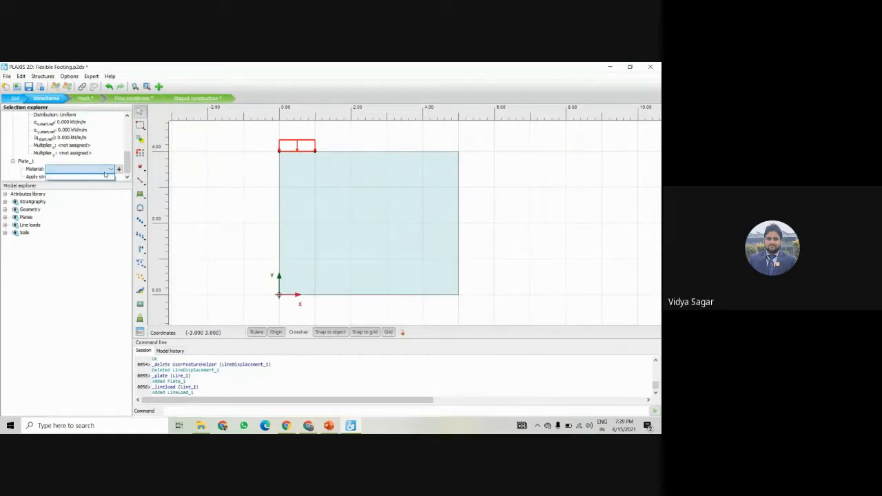
{"action": "left_click", "coordinate": [119, 170]}
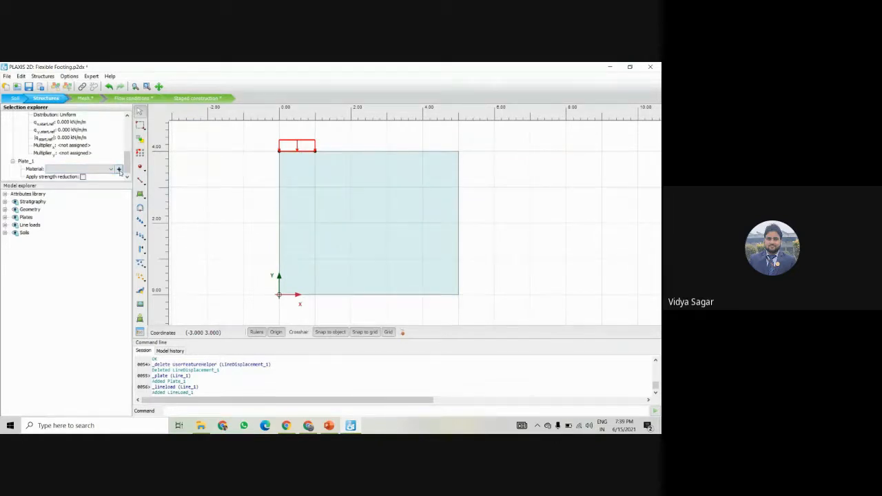
{"action": "left_click", "coordinate": [119, 170]}
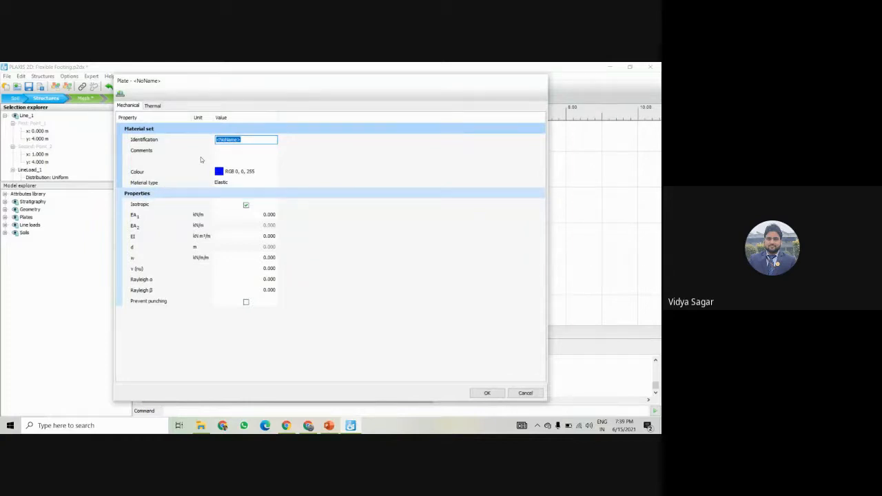
{"action": "type", "text": "Plate"}
{"action": "left_click", "coordinate": [283, 182]}
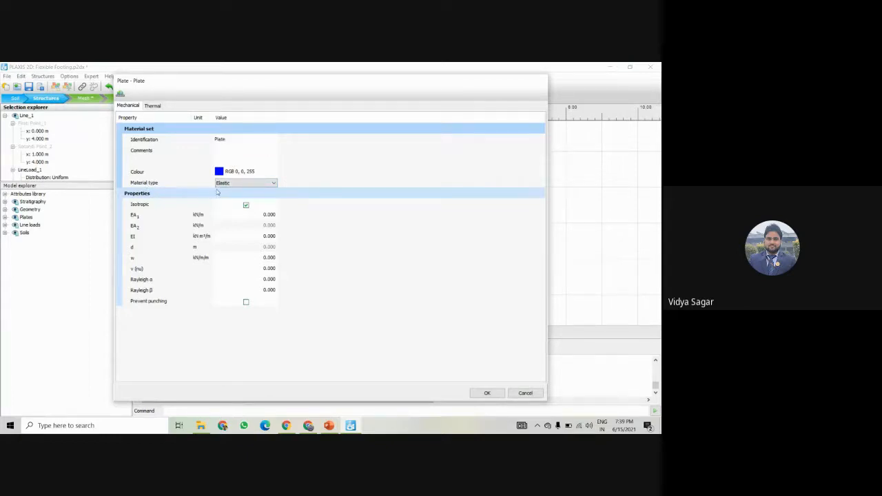
Set the plate material's EA1 to 5E6 kN/m and EI to 8500 kN m²/m, and accept the material set.
{"action": "left_click", "coordinate": [261, 215]}
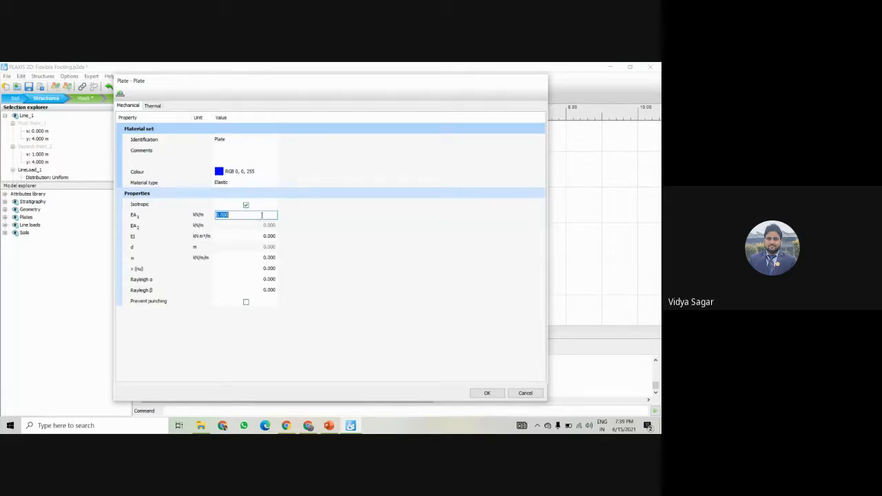
{"action": "type", "text": "5e6"}
{"action": "key", "text": "Tab"}
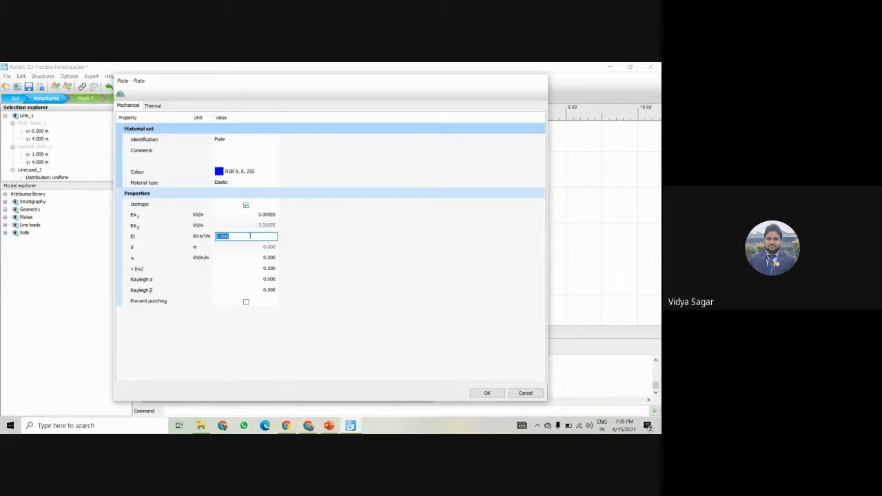
{"action": "type", "text": "8.53e3"}
{"action": "key", "text": "Return"}
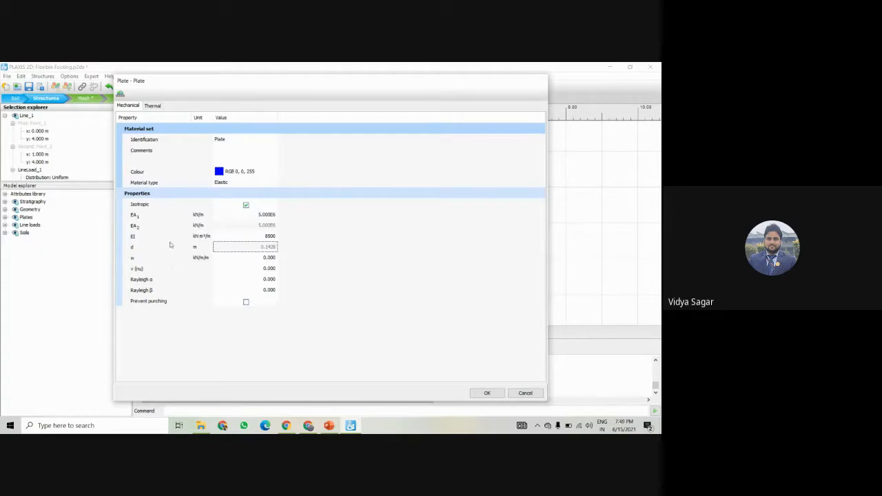
{"action": "left_click", "coordinate": [487, 393]}
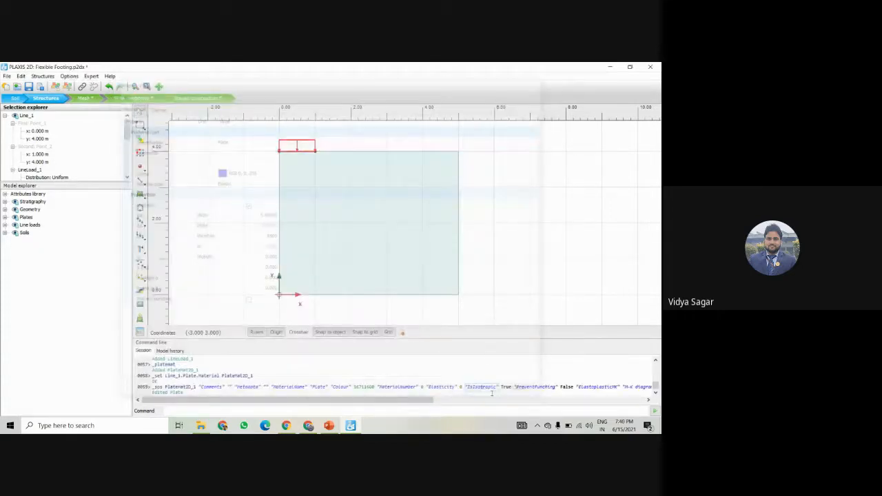
Check the material assigned to the plate and view the model in Soil and Structures modes.
{"action": "scroll", "coordinate": [83, 164], "scroll_direction": "down", "scroll_amount": 5}
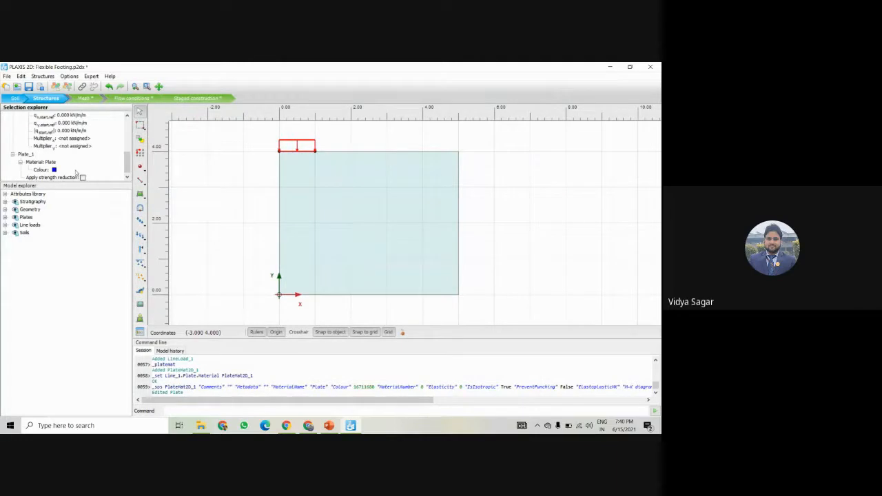
{"action": "left_click", "coordinate": [66, 168]}
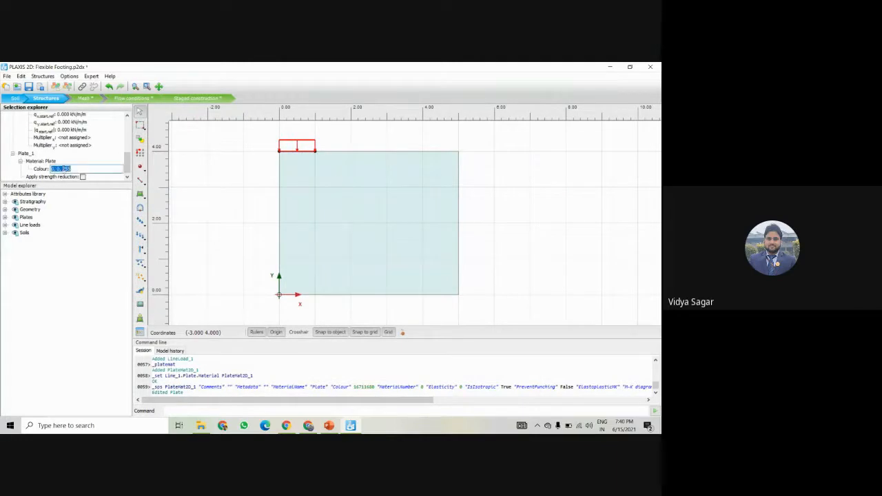
{"action": "left_click", "coordinate": [52, 161]}
{"action": "left_click", "coordinate": [20, 100]}
{"action": "left_click", "coordinate": [38, 101]}
{"action": "left_click", "coordinate": [20, 100]}
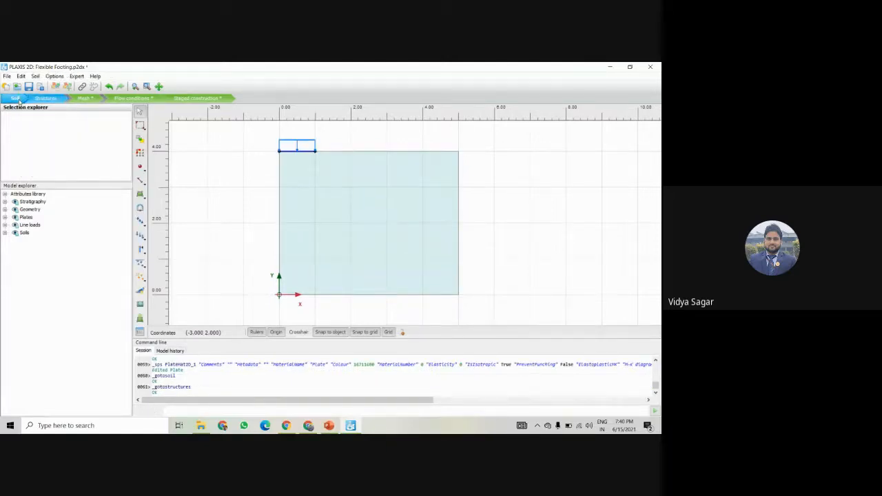
{"action": "left_click", "coordinate": [43, 99]}
{"action": "left_click", "coordinate": [17, 100]}
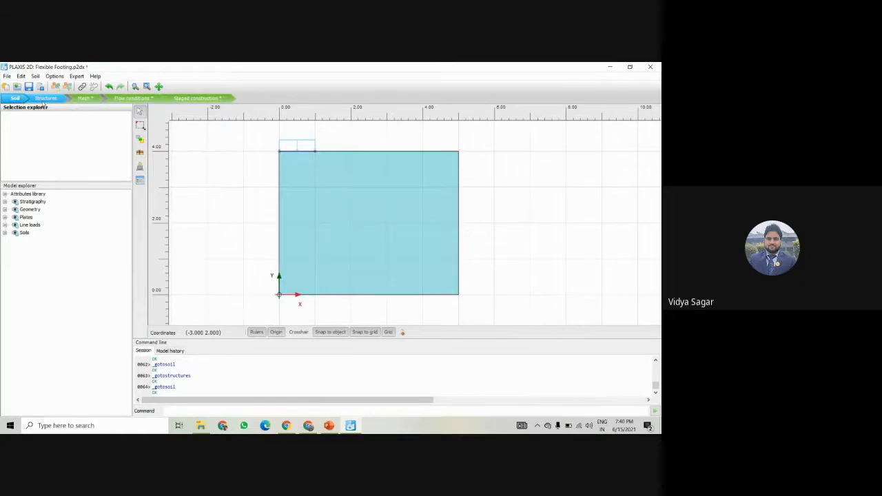
Switch to Mesh mode and generate the mesh with Medium element distribution and enhanced mesh refinements.
{"action": "left_click", "coordinate": [45, 99]}
{"action": "left_click", "coordinate": [84, 99]}
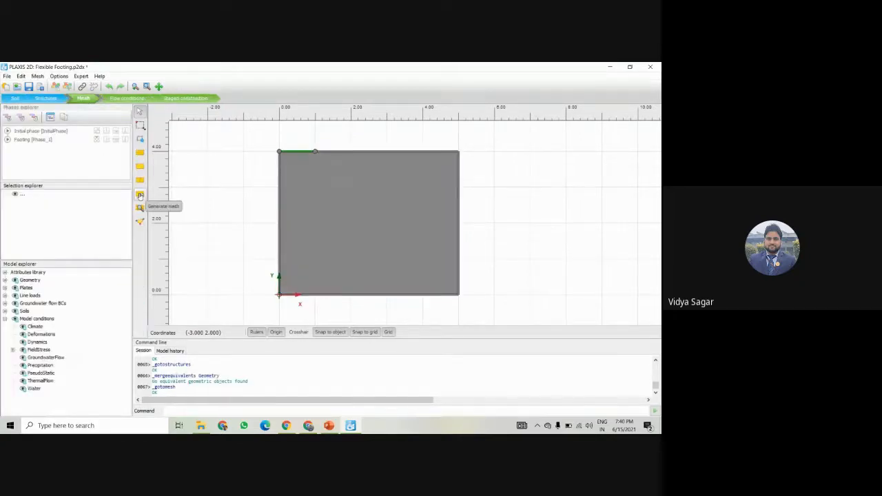
{"action": "left_click", "coordinate": [140, 196]}
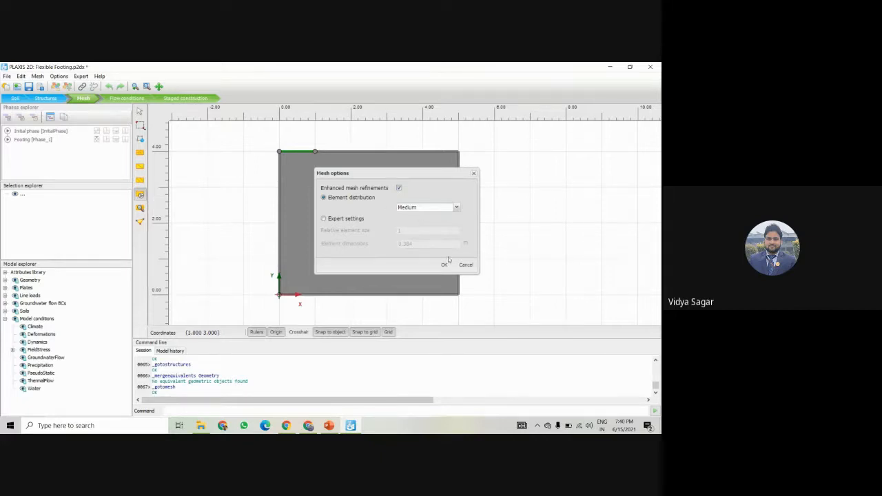
{"action": "key", "text": "Return"}
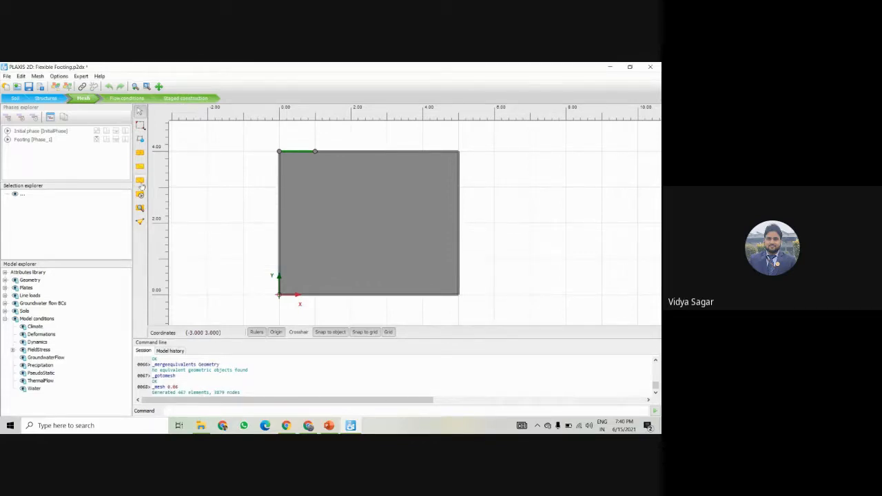
View the generated mesh, examine the refinement around the footing, and close the mesh view.
{"action": "left_click", "coordinate": [140, 221]}
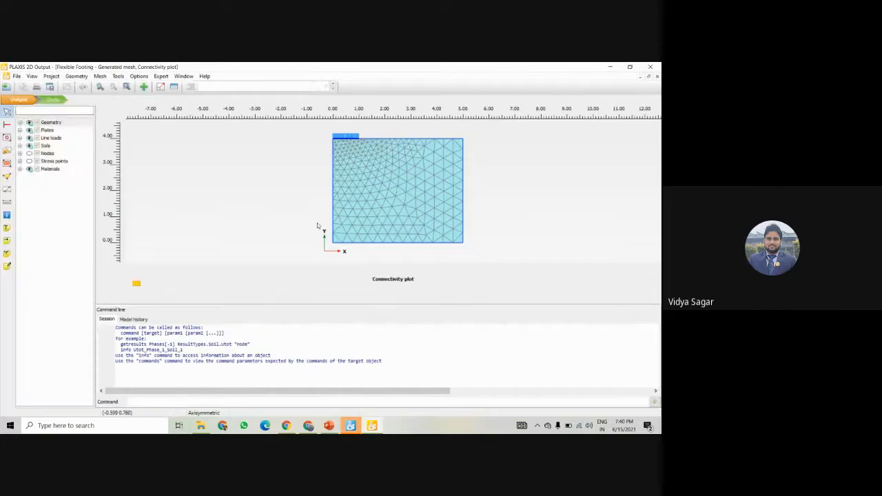
{"action": "scroll", "coordinate": [369, 144], "scroll_direction": "up", "scroll_amount": 3}
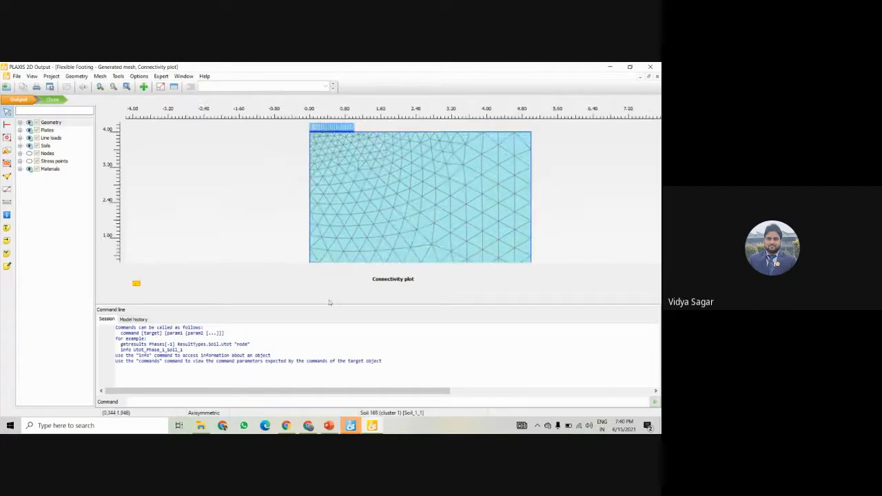
{"action": "left_click_drag", "start_coordinate": [329, 332], "coordinate": [315, 386]}
{"action": "scroll", "coordinate": [348, 286], "scroll_direction": "down", "scroll_amount": 2}
{"action": "left_click_drag", "start_coordinate": [361, 287], "coordinate": [360, 255]}
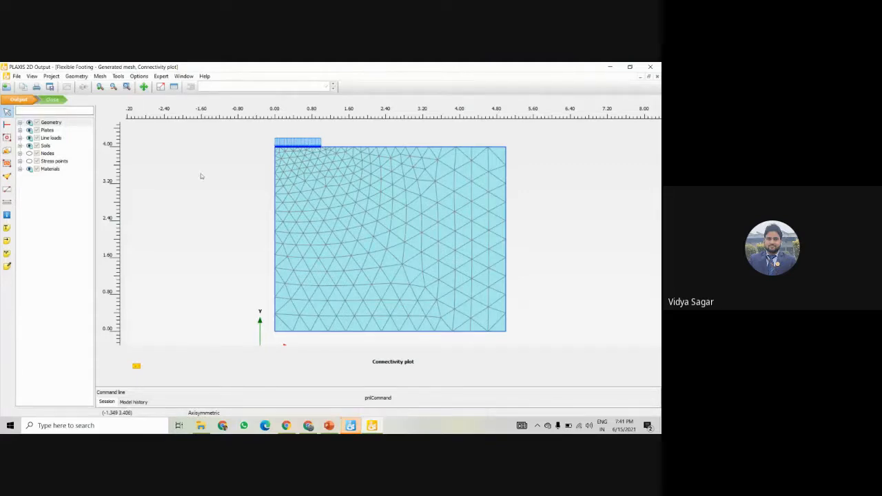
{"action": "left_click", "coordinate": [55, 100]}
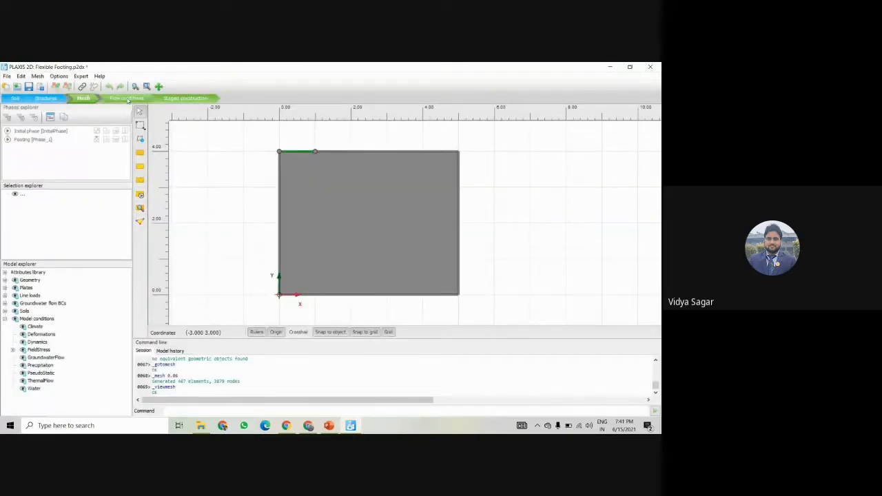
Switch to Staged construction mode and keep K0 procedure as the initial phase's calculation type.
{"action": "left_click", "coordinate": [184, 98]}
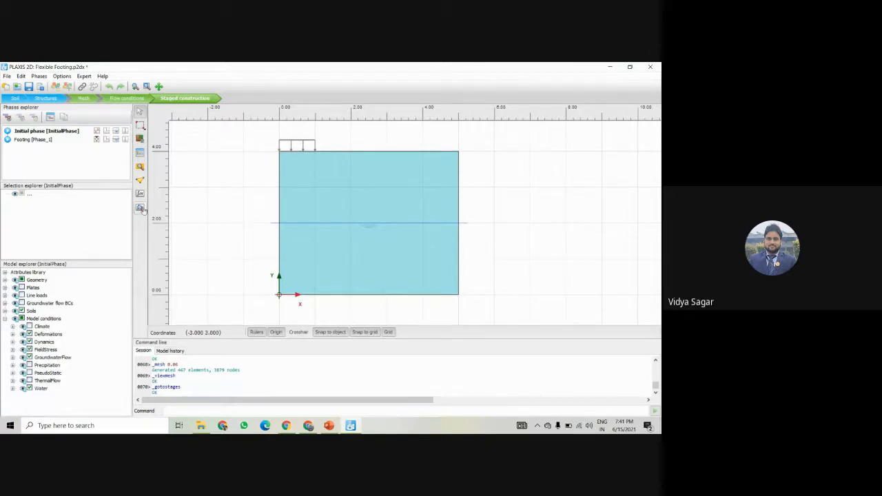
{"action": "double_click", "coordinate": [31, 132]}
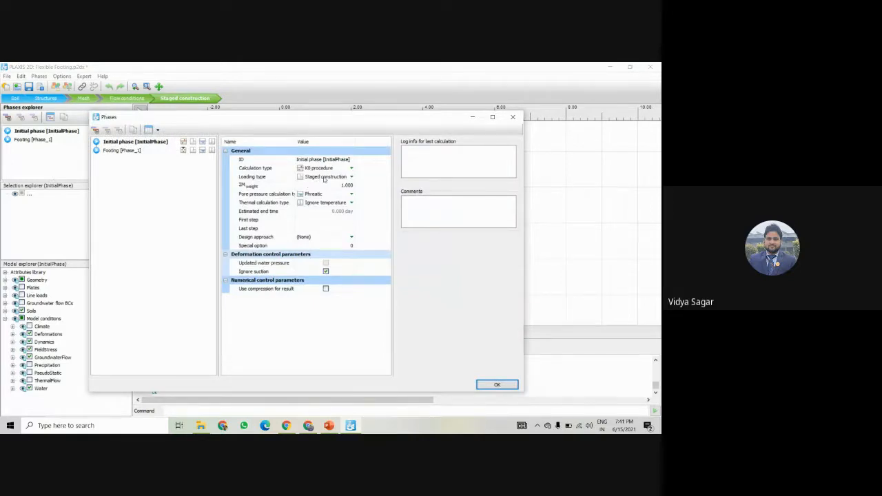
{"action": "left_click", "coordinate": [325, 169]}
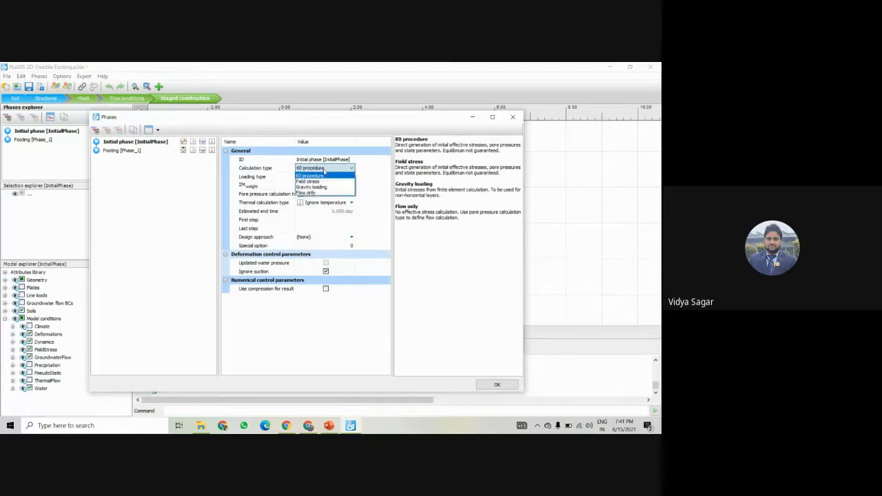
{"action": "left_click", "coordinate": [324, 175]}
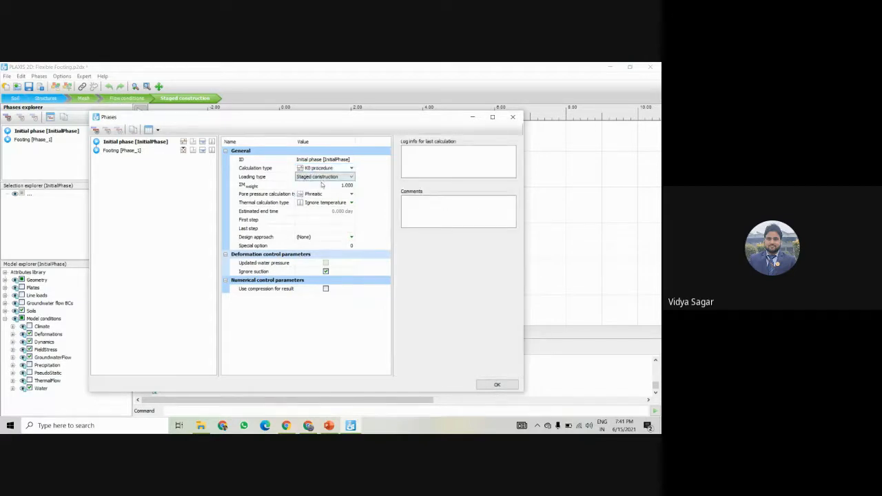
Check the initial phase's loading, pore pressure, thermal and calculation type options, and close the phase settings.
{"action": "left_click", "coordinate": [322, 181]}
{"action": "left_click", "coordinate": [322, 178]}
{"action": "left_click", "coordinate": [322, 181]}
{"action": "left_click", "coordinate": [322, 195]}
{"action": "left_click", "coordinate": [323, 195]}
{"action": "left_click", "coordinate": [324, 199]}
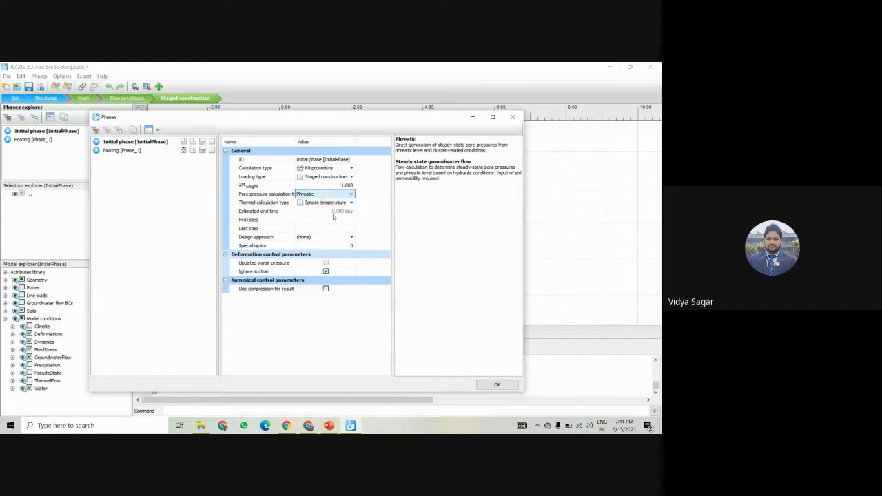
{"action": "left_click", "coordinate": [338, 204]}
{"action": "left_click", "coordinate": [338, 204]}
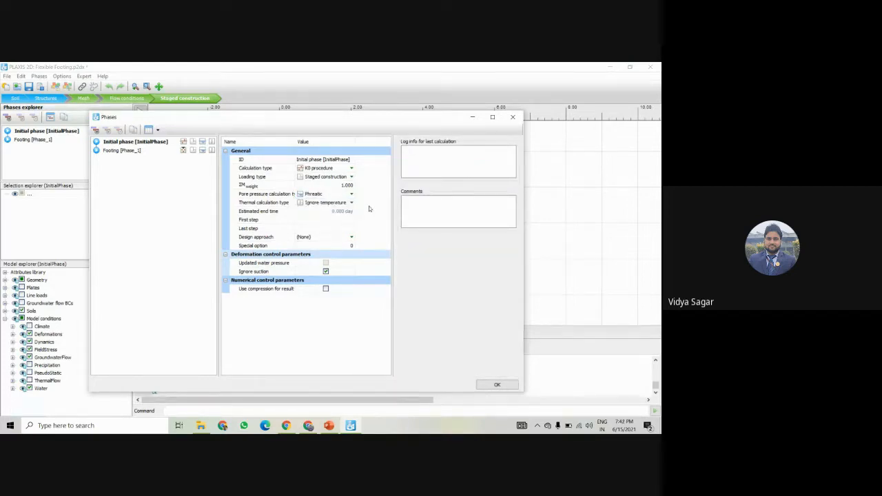
{"action": "left_click", "coordinate": [331, 171]}
{"action": "left_click", "coordinate": [330, 170]}
{"action": "left_click", "coordinate": [329, 170]}
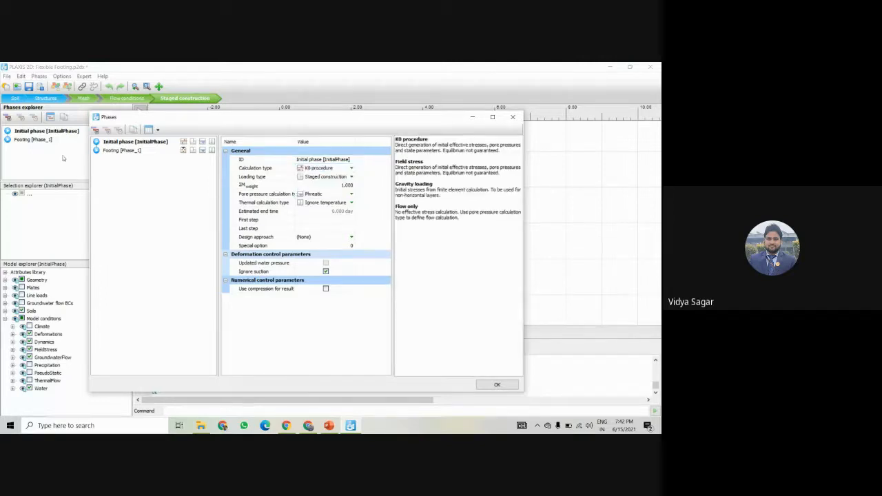
{"action": "left_click", "coordinate": [506, 387]}
Make the Footing phase current, keep its phase settings, and activate the line load on the footing.
{"action": "double_click", "coordinate": [21, 140]}
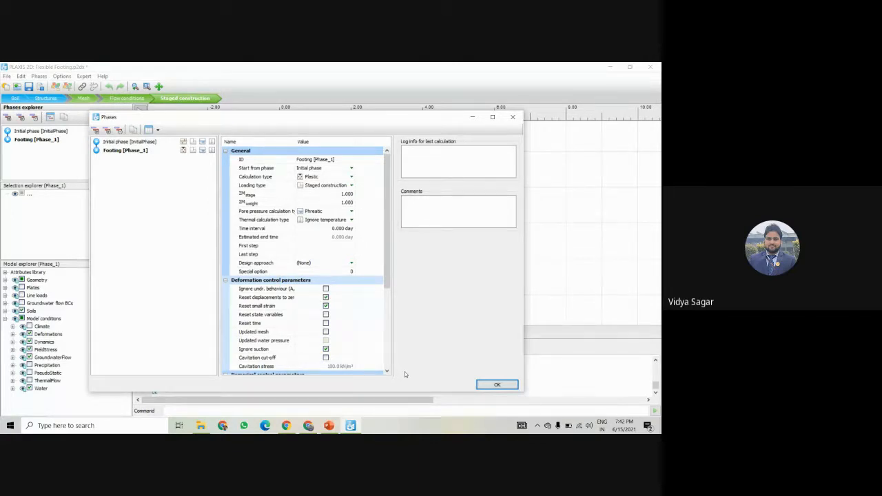
{"action": "left_click", "coordinate": [496, 385]}
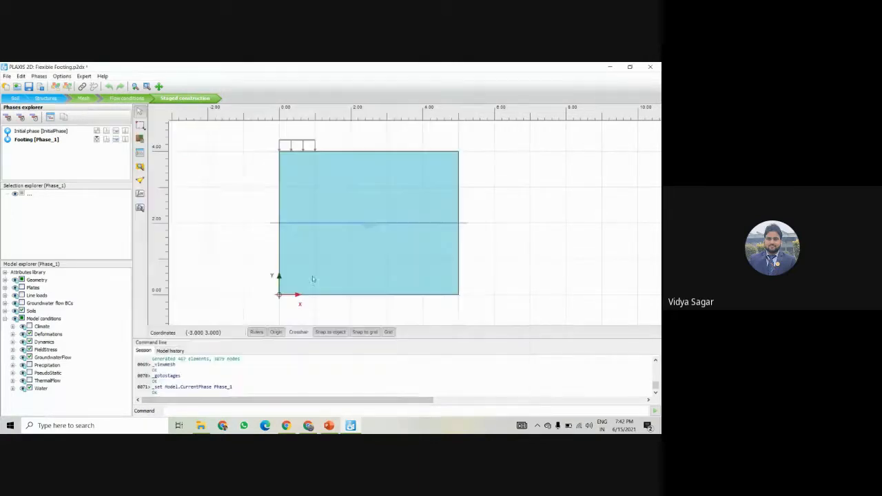
{"action": "left_click", "coordinate": [294, 144]}
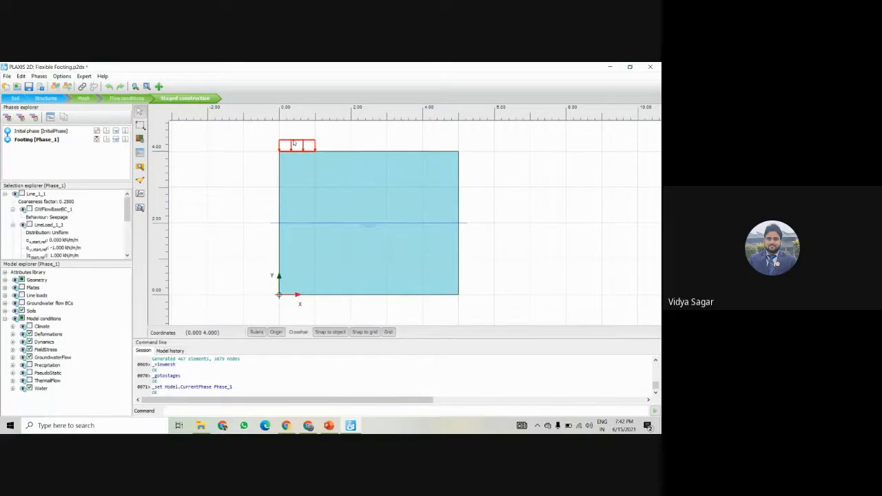
{"action": "scroll", "coordinate": [76, 249], "scroll_direction": "down", "scroll_amount": 3}
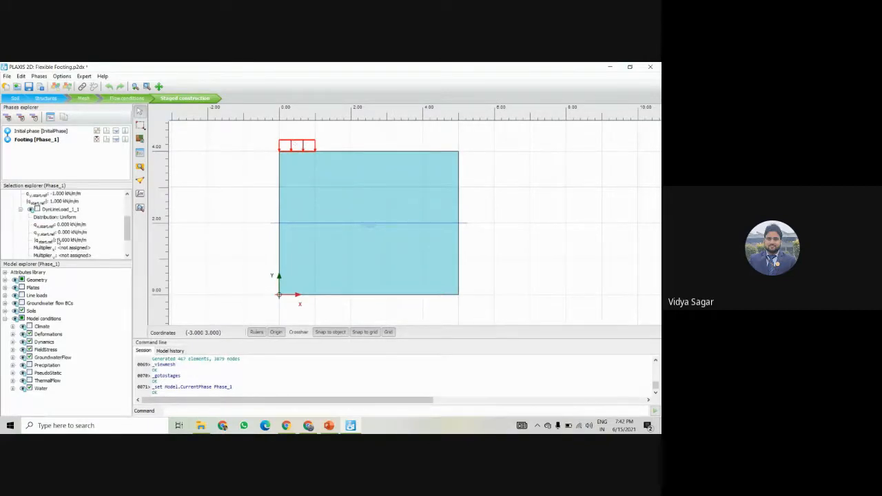
{"action": "scroll", "coordinate": [44, 231], "scroll_direction": "up", "scroll_amount": 3}
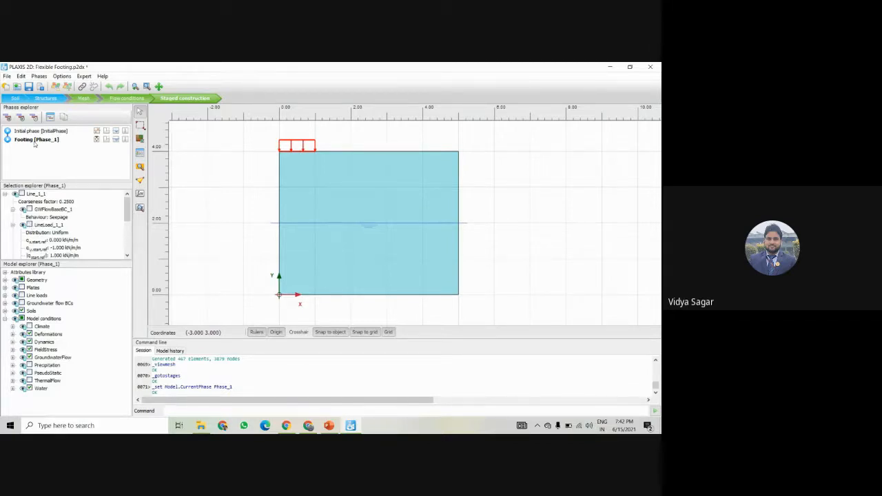
{"action": "left_click", "coordinate": [29, 225]}
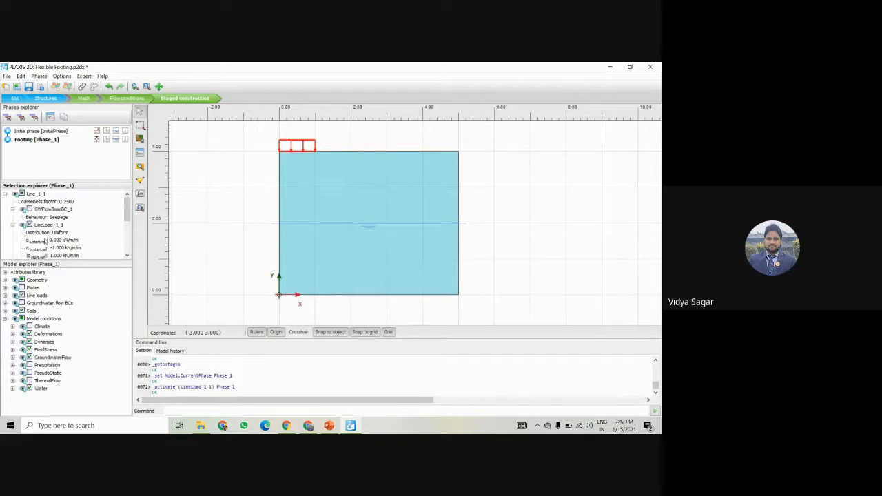
Set the line load's vertical component qy,start,ref to -188 kN/m/m in the Footing phase.
{"action": "left_click", "coordinate": [61, 248]}
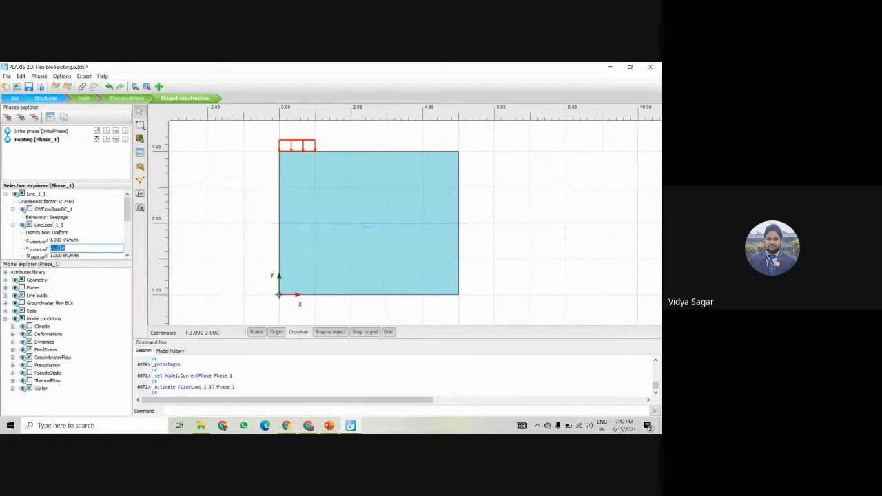
{"action": "type", "text": "-1"}
{"action": "key", "text": "Return"}
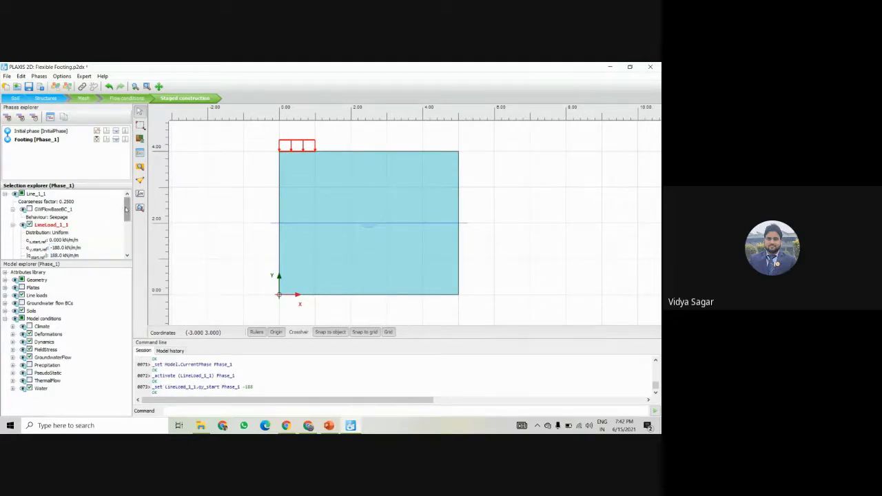
{"action": "left_click_drag", "start_coordinate": [126, 206], "coordinate": [124, 222]}
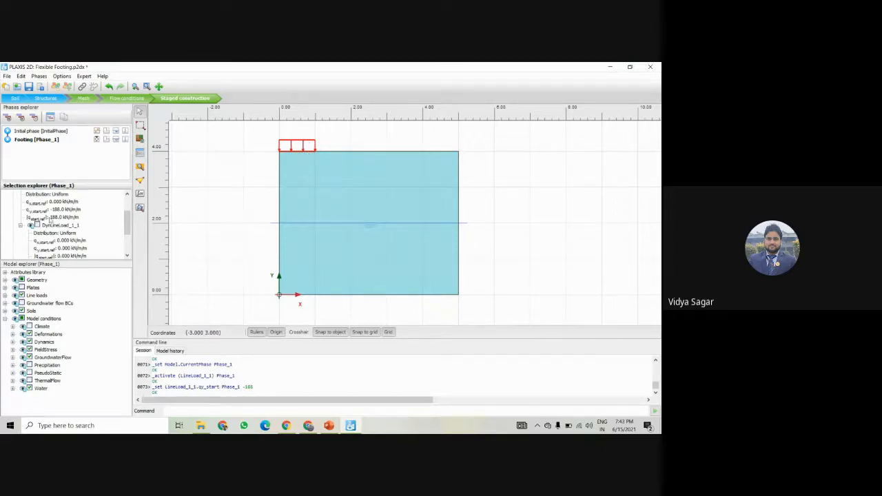
{"action": "left_click", "coordinate": [225, 211]}
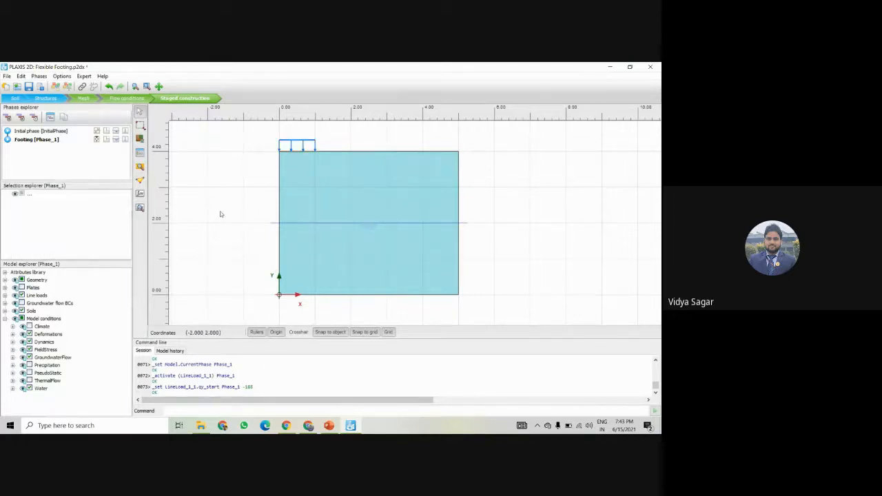
Start the calculation, cancel it at the feedback dialog, and open the selection of points for curves.
{"action": "left_click", "coordinate": [141, 197]}
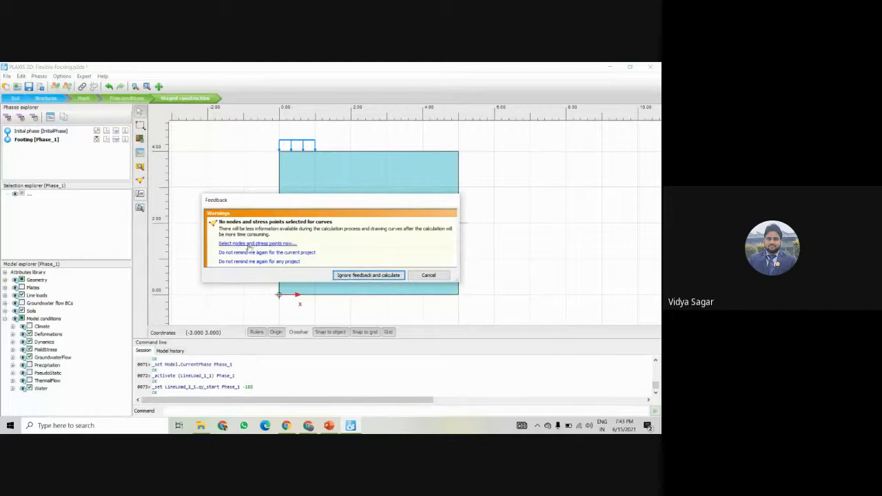
{"action": "left_click", "coordinate": [429, 276]}
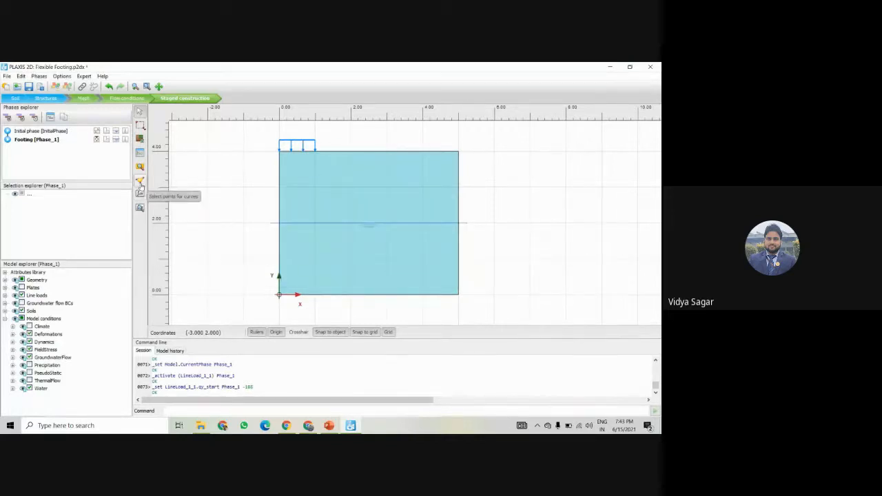
{"action": "left_click", "coordinate": [140, 184]}
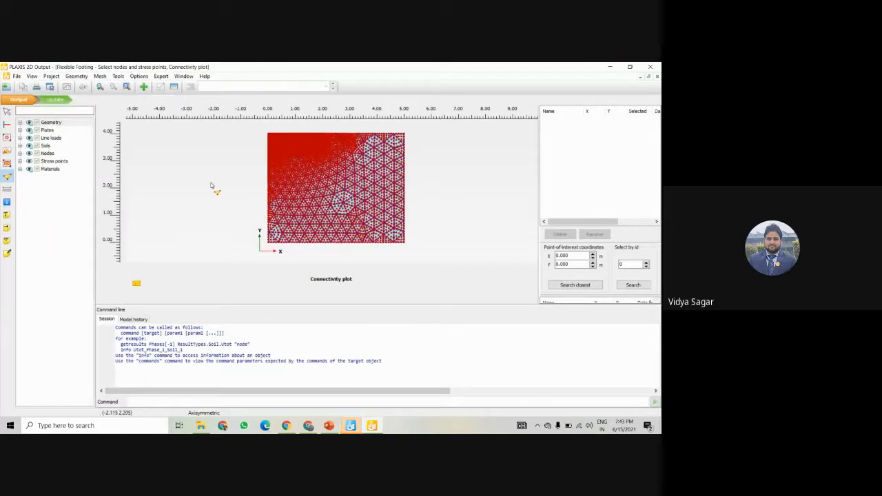
Pick a stress point just beneath the plate at about (0.41, 3.99) and delete it from the selected points.
{"action": "scroll", "coordinate": [272, 163], "scroll_direction": "up", "scroll_amount": 4}
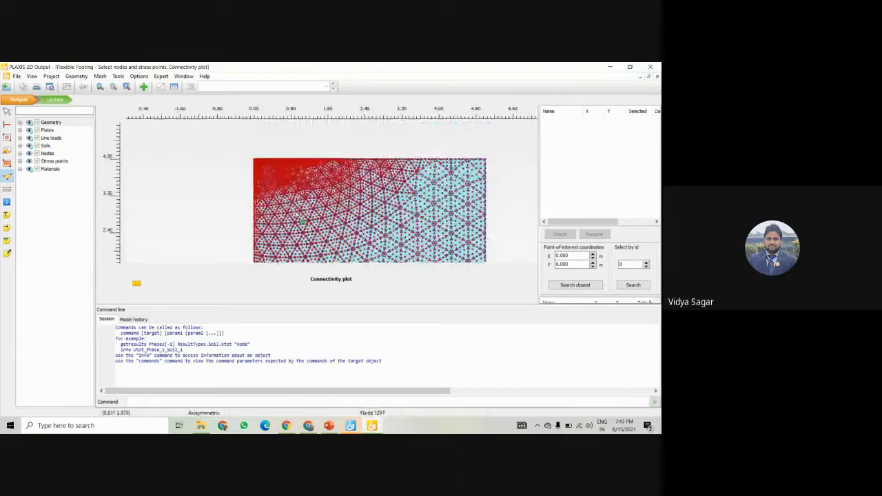
{"action": "scroll", "coordinate": [306, 203], "scroll_direction": "up", "scroll_amount": 4}
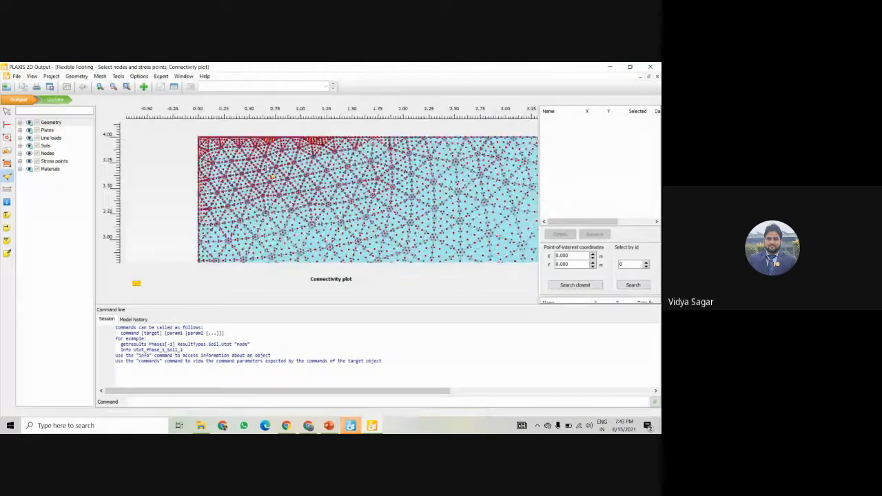
{"action": "left_click_drag", "start_coordinate": [248, 172], "coordinate": [261, 175]}
{"action": "scroll", "coordinate": [267, 174], "scroll_direction": "up", "scroll_amount": 3}
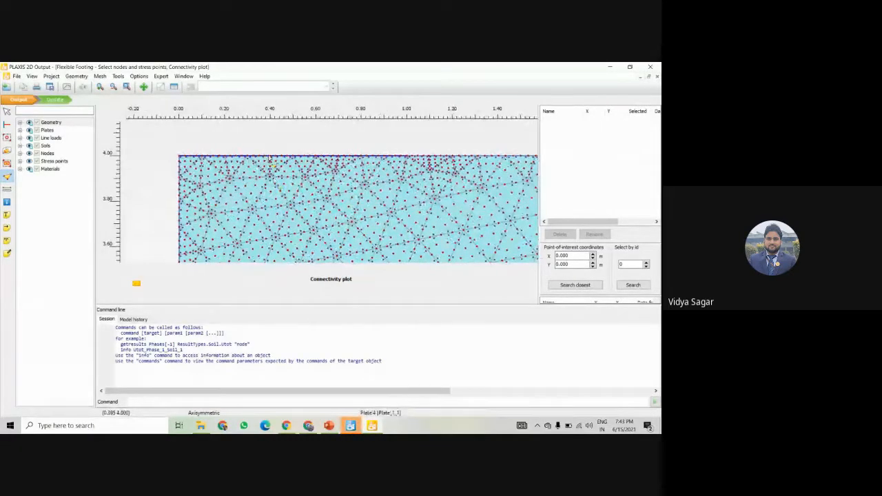
{"action": "left_click", "coordinate": [271, 160]}
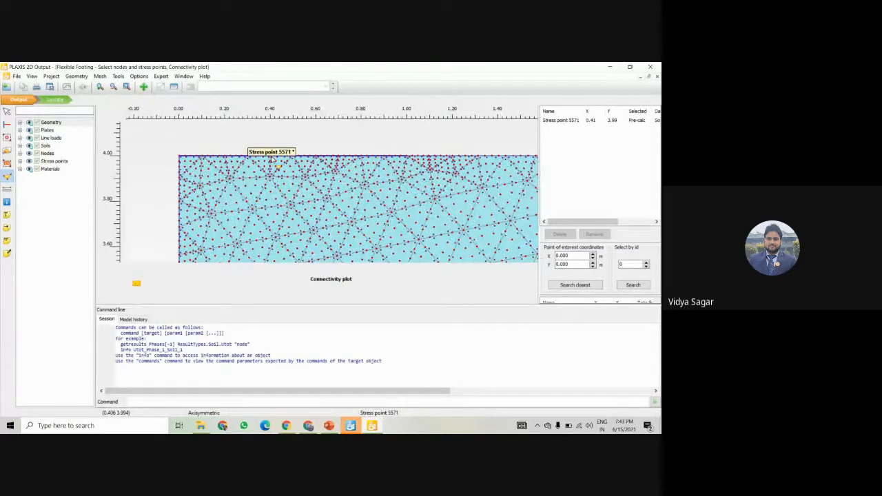
{"action": "left_click", "coordinate": [576, 121]}
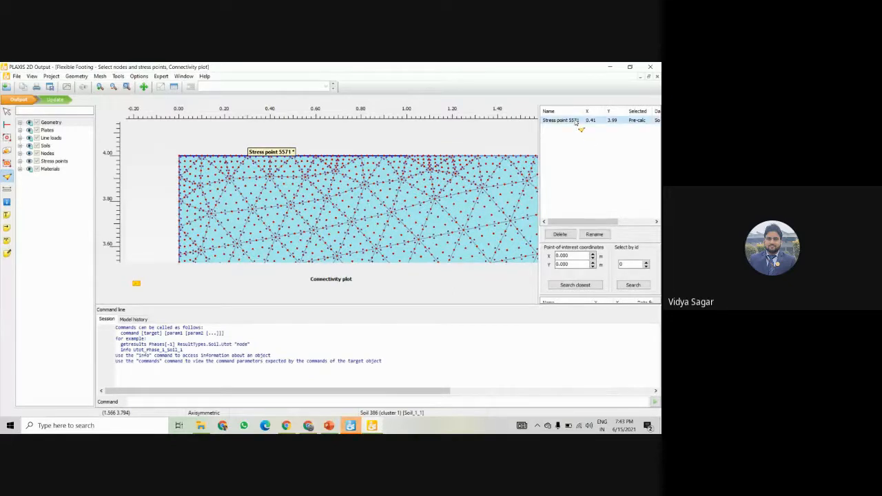
{"action": "right_click", "coordinate": [575, 122]}
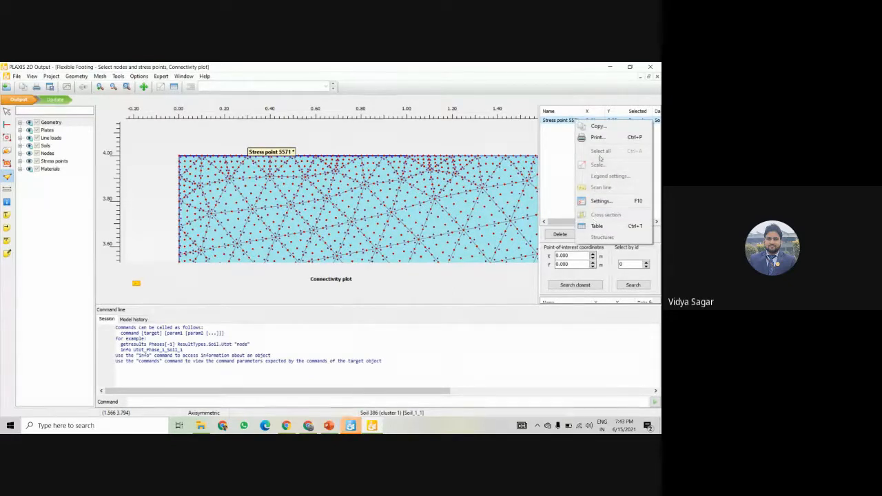
{"action": "left_click", "coordinate": [558, 159]}
{"action": "left_click", "coordinate": [563, 122]}
{"action": "key", "text": "Delete"}
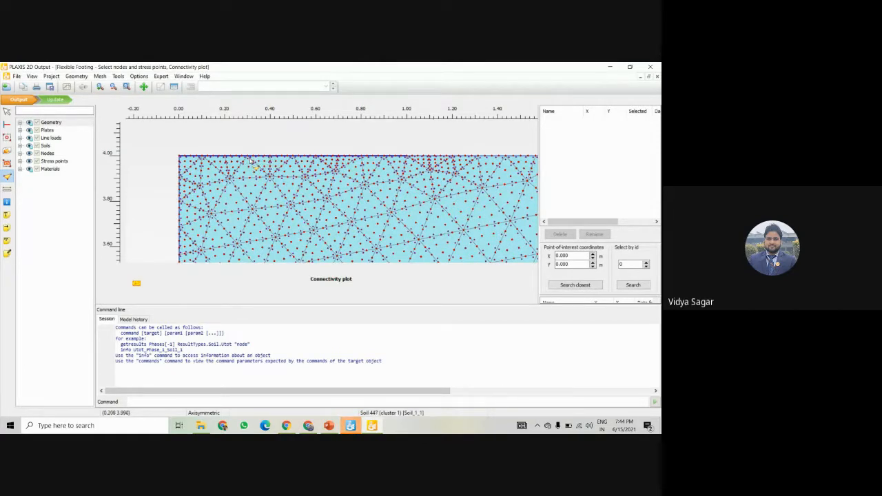
Search for the points closest to (0, 4), select Node 4 of the line load, and update the curve point selection.
{"action": "left_click_drag", "start_coordinate": [571, 265], "coordinate": [555, 265]}
{"action": "type", "text": "4"}
{"action": "left_click", "coordinate": [575, 285]}
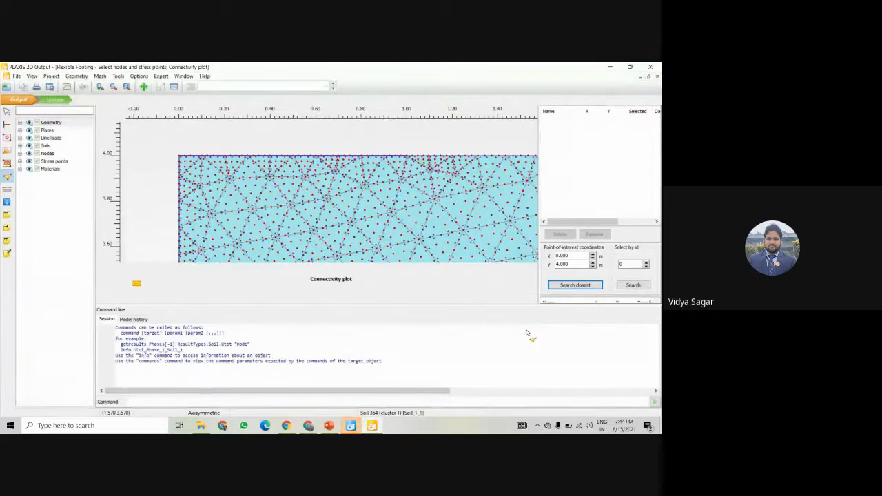
{"action": "left_click_drag", "start_coordinate": [410, 308], "coordinate": [415, 358]}
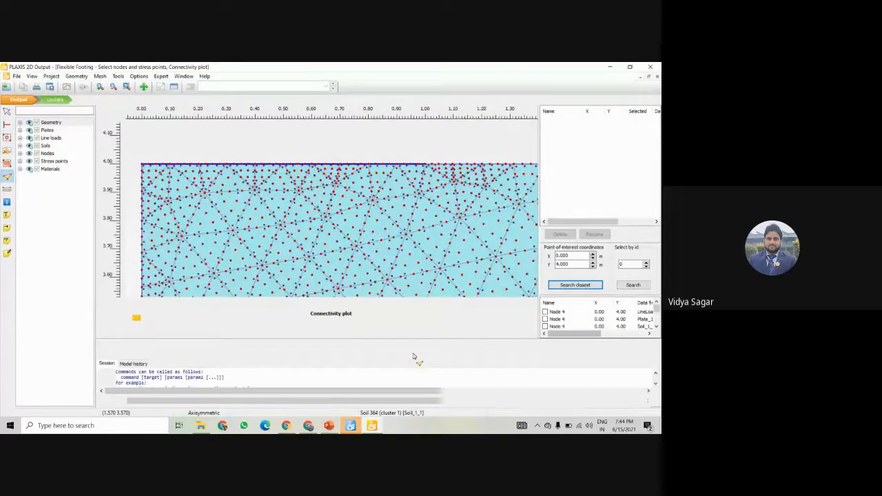
{"action": "left_click", "coordinate": [545, 312]}
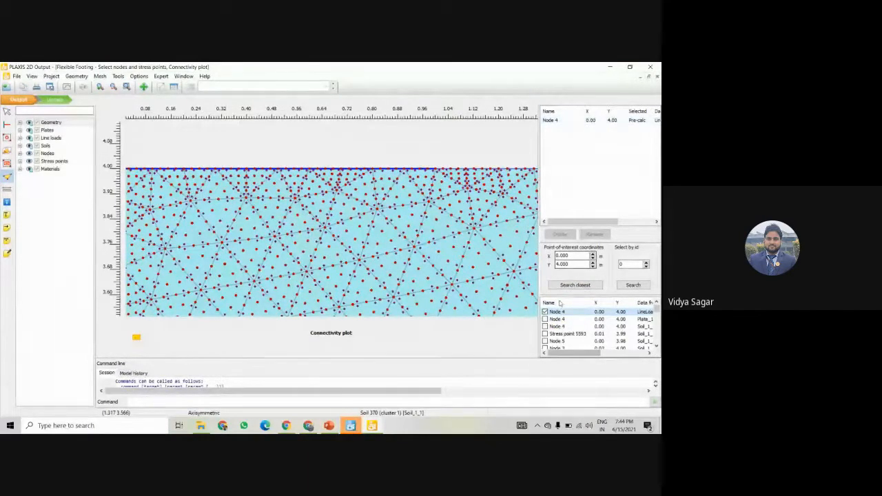
{"action": "left_click", "coordinate": [64, 100]}
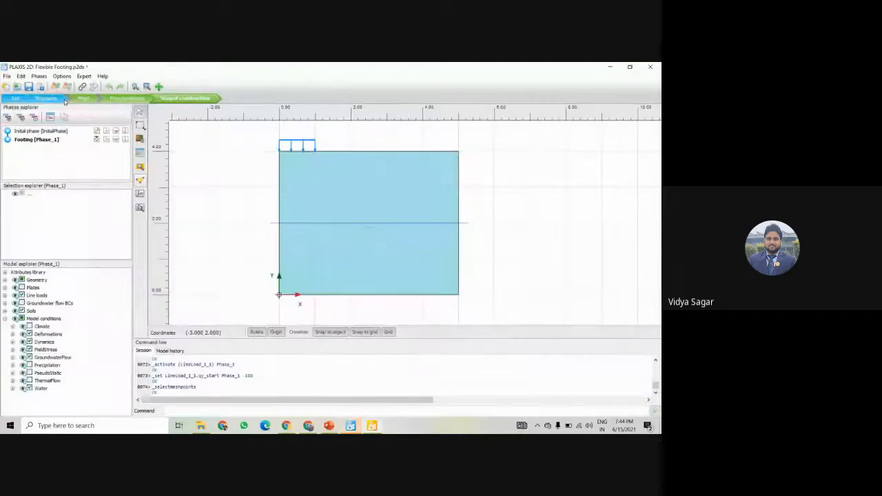
Try to calculate the project's phases with the plates still inactive.
{"action": "left_click", "coordinate": [140, 197]}
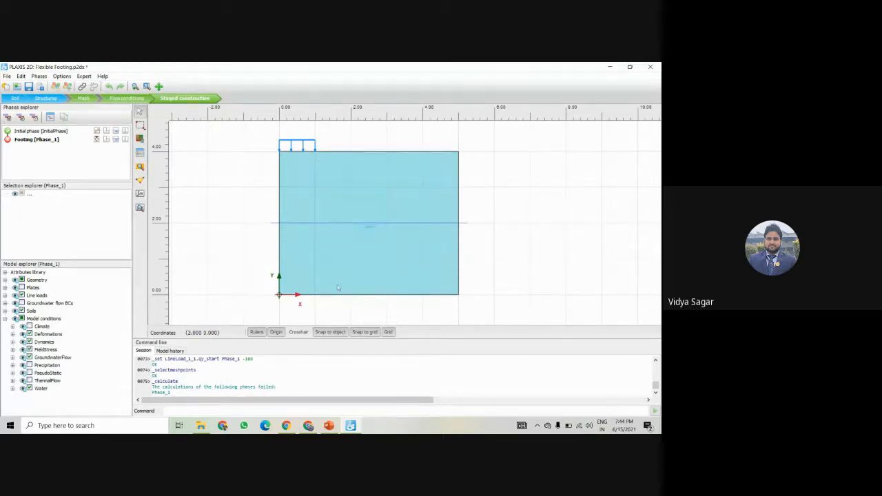
Select the loaded line on the soil surface in the Footing phase and activate the plates for that phase.
{"action": "left_click", "coordinate": [27, 142]}
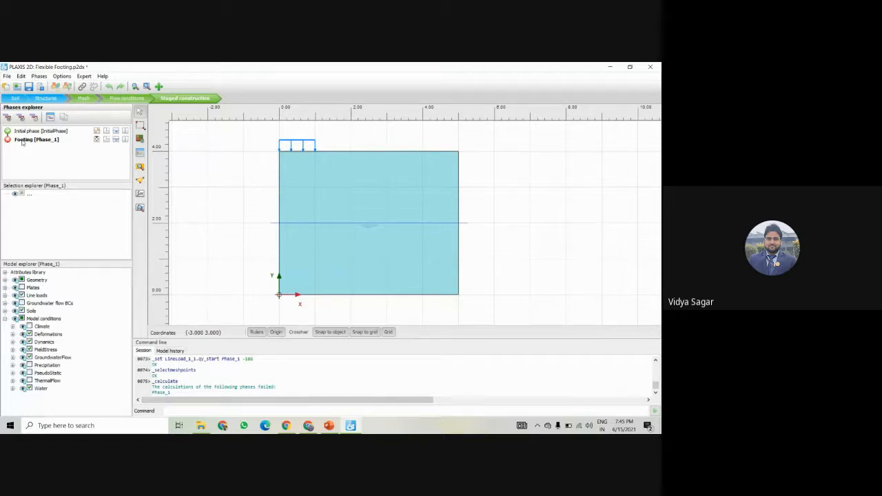
{"action": "left_click", "coordinate": [292, 152]}
{"action": "left_click", "coordinate": [209, 154]}
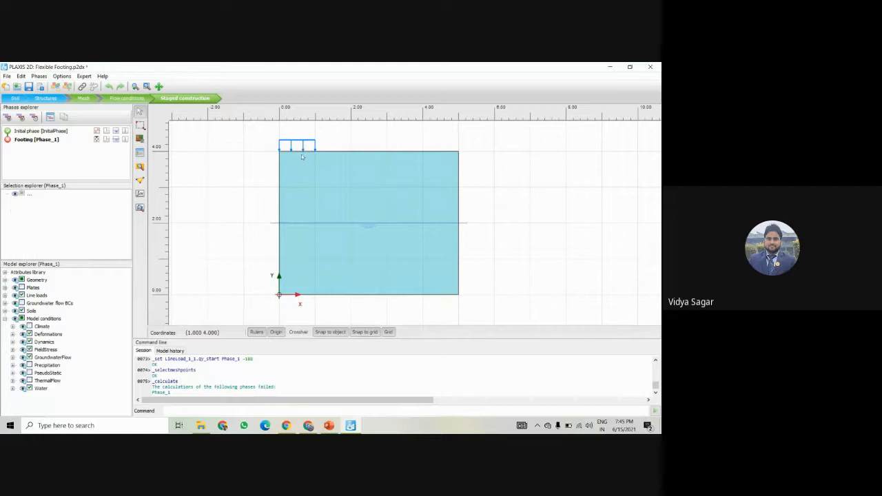
{"action": "left_click", "coordinate": [294, 154]}
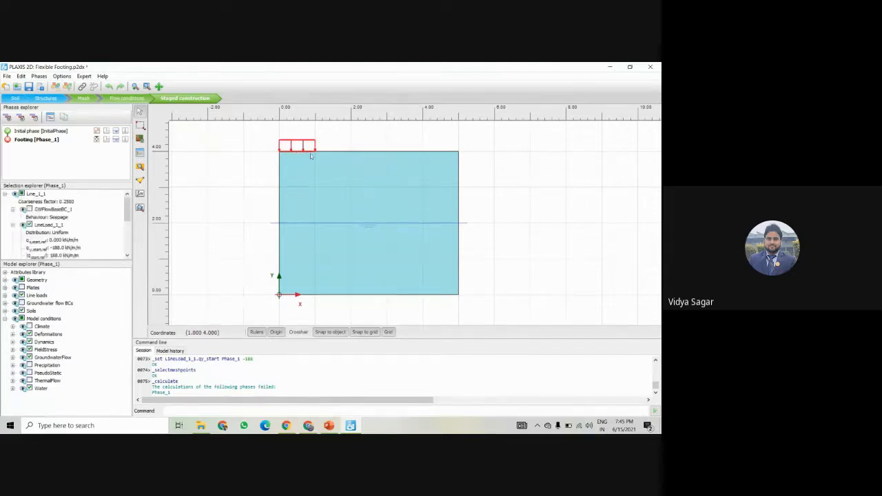
{"action": "left_click", "coordinate": [227, 160]}
{"action": "left_click", "coordinate": [309, 155]}
{"action": "left_click", "coordinate": [22, 287]}
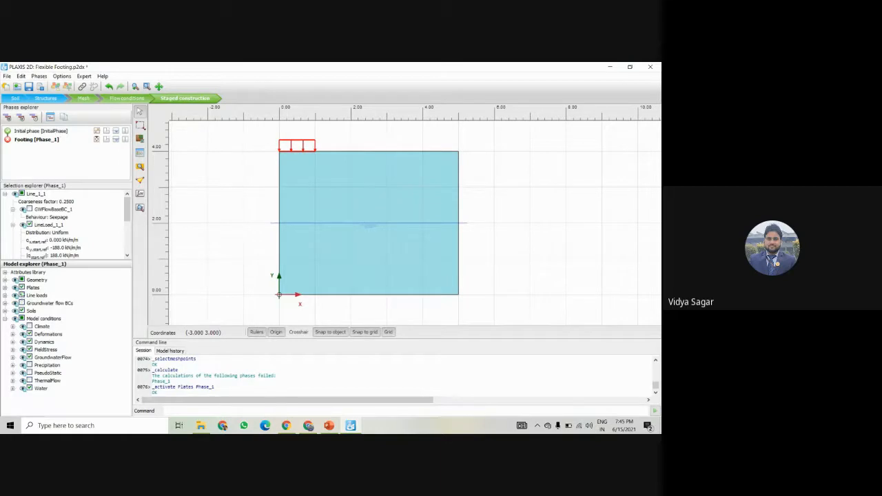
Mark all phases for calculation, run it, and open the results of the Footing phase.
{"action": "left_click", "coordinate": [140, 207]}
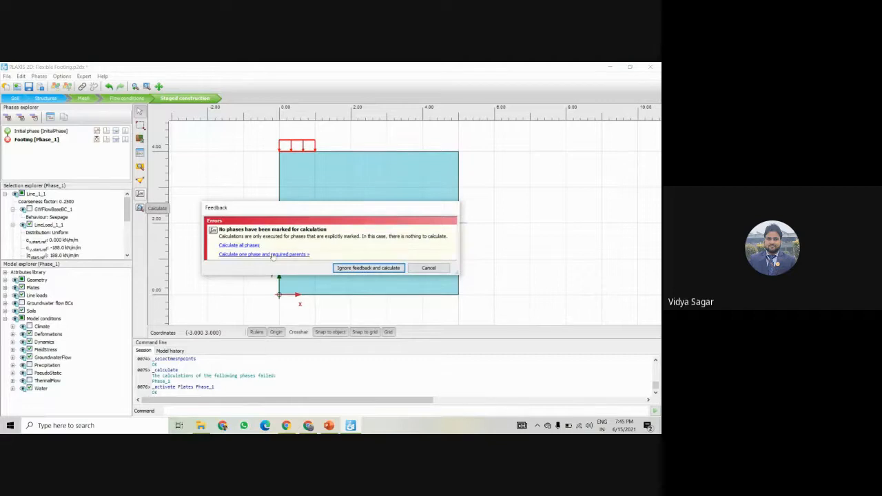
{"action": "left_click", "coordinate": [248, 246]}
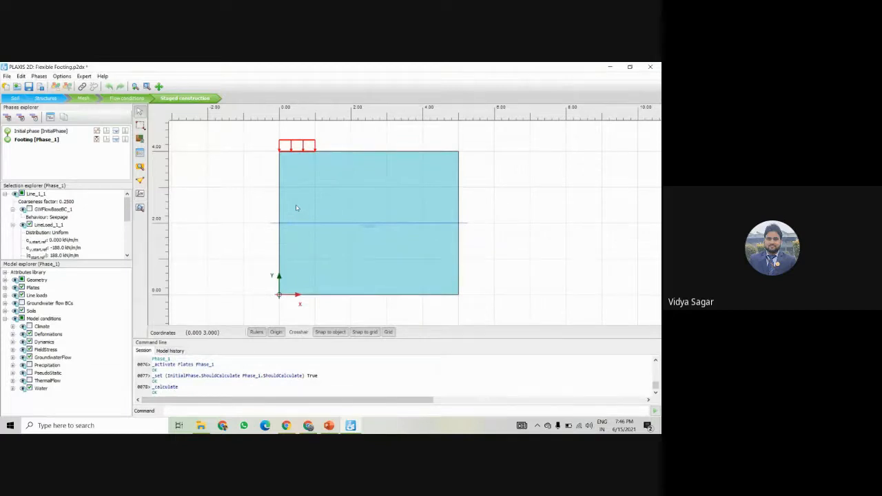
{"action": "left_click", "coordinate": [140, 208]}
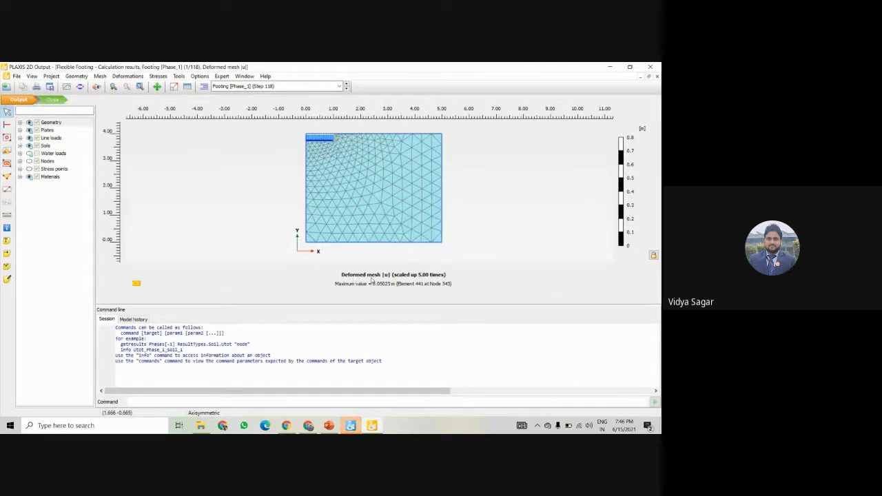
Display the total displacements |u| of the Footing phase and examine their distribution in the soil beneath the plate.
{"action": "left_click", "coordinate": [128, 76]}
{"action": "mouse_move", "coordinate": [141, 101]}
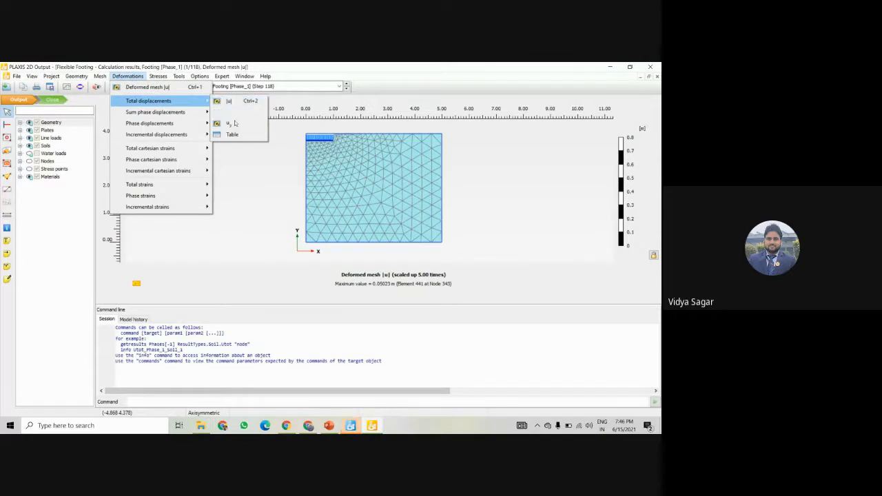
{"action": "left_click", "coordinate": [352, 292]}
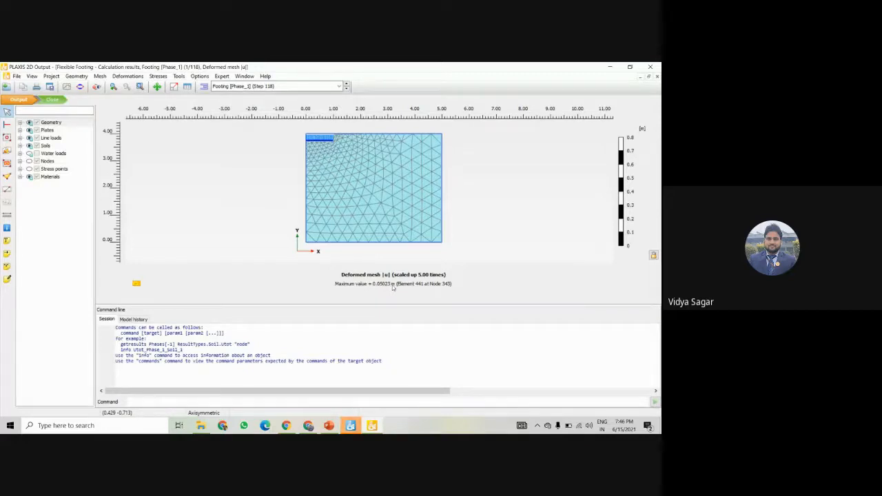
{"action": "left_click", "coordinate": [161, 77]}
{"action": "left_click", "coordinate": [139, 79]}
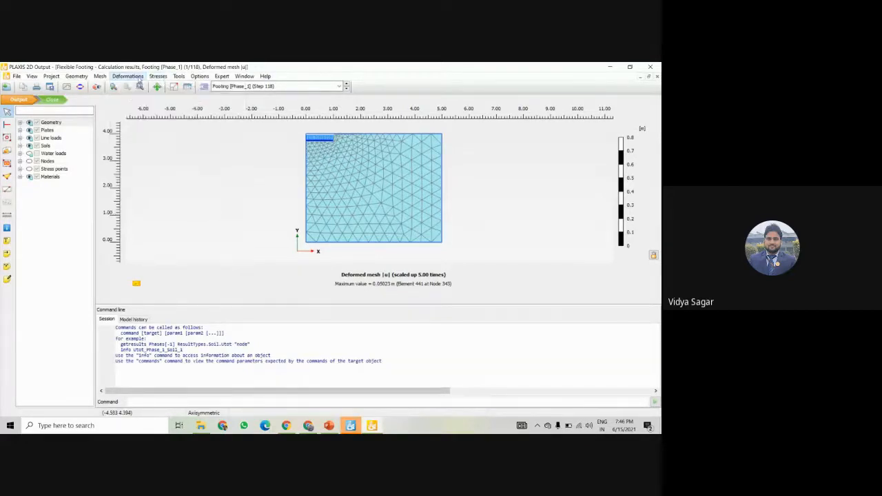
{"action": "left_click", "coordinate": [138, 77]}
{"action": "mouse_move", "coordinate": [172, 99]}
{"action": "left_click", "coordinate": [223, 100]}
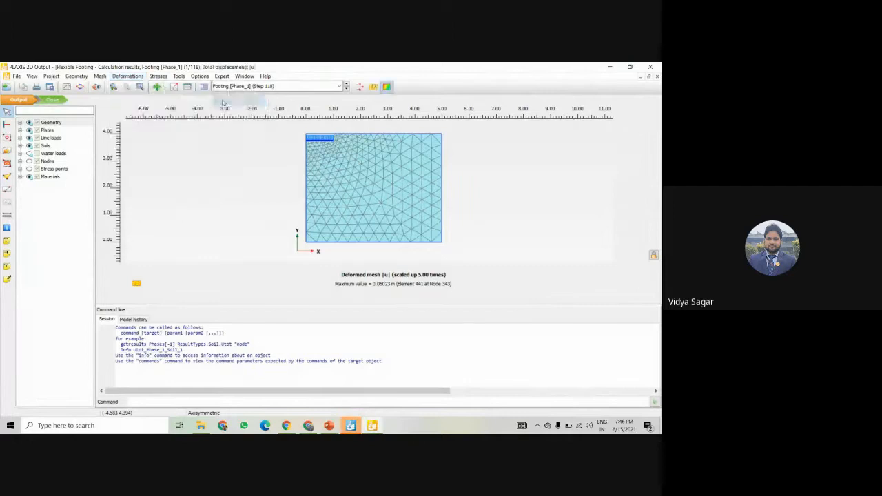
{"action": "scroll", "coordinate": [321, 153], "scroll_direction": "up", "scroll_amount": 2}
{"action": "scroll", "coordinate": [321, 153], "scroll_direction": "down", "scroll_amount": 3}
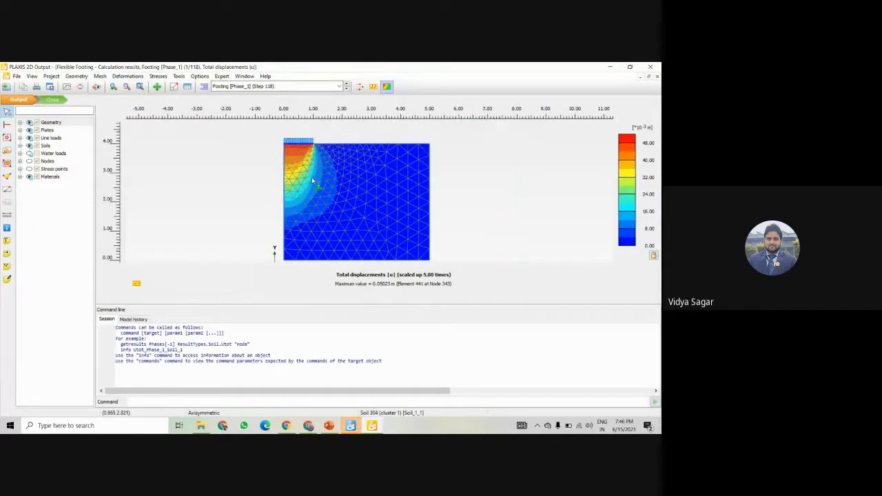
Show the total displacements |u| as contour lines and inspect them around the footing.
{"action": "left_click", "coordinate": [373, 86]}
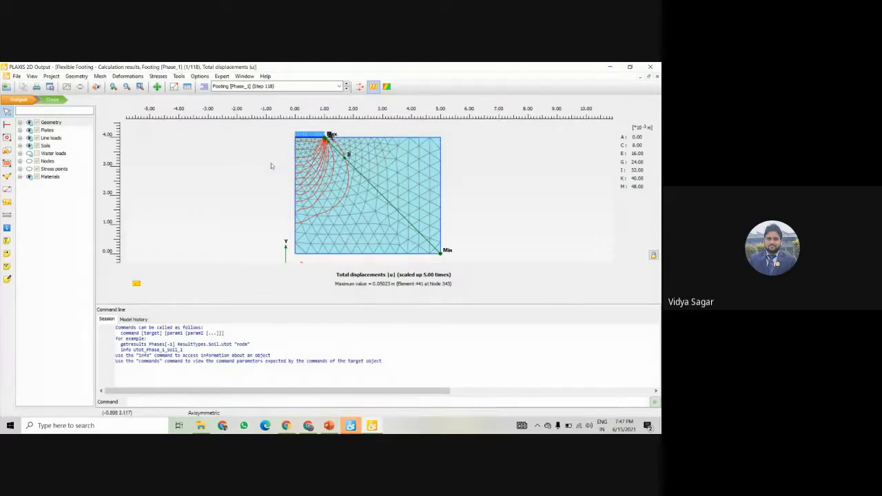
{"action": "scroll", "coordinate": [275, 169], "scroll_direction": "up", "scroll_amount": 2}
{"action": "scroll", "coordinate": [217, 195], "scroll_direction": "down", "scroll_amount": 2}
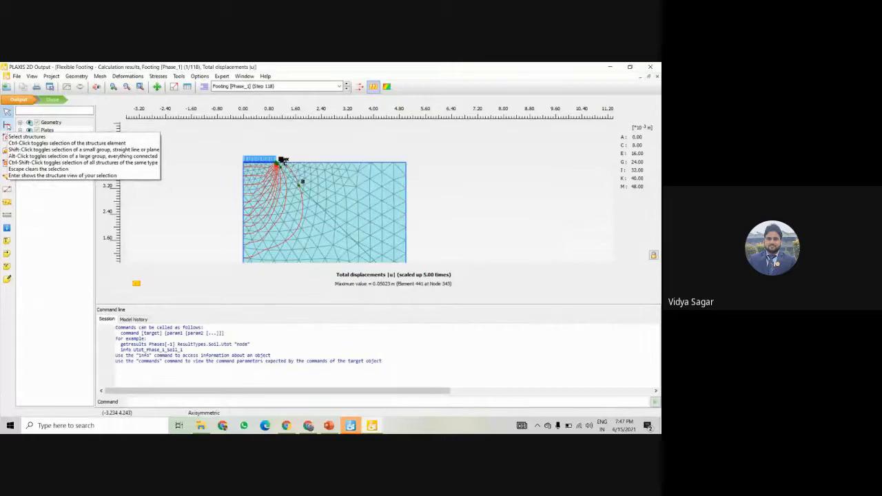
Select the plate on the soil surface and open its own structure results view of total displacements |u|.
{"action": "left_click", "coordinate": [7, 124]}
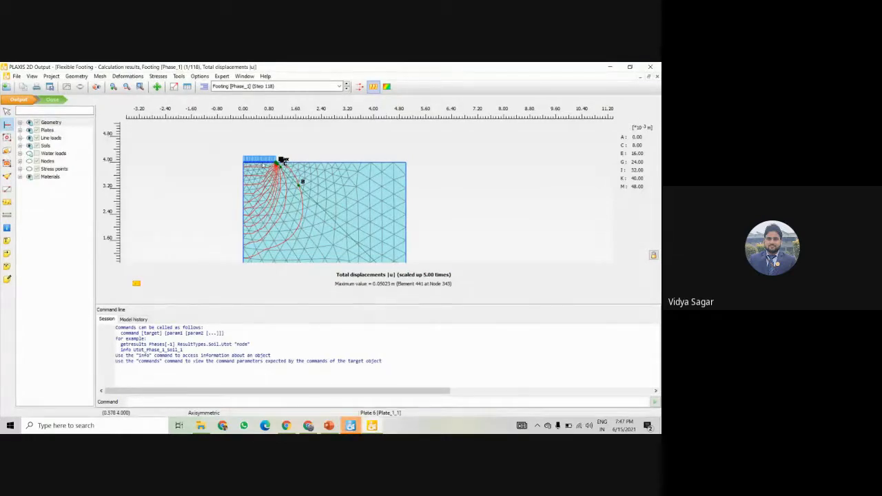
{"action": "double_click", "coordinate": [262, 166]}
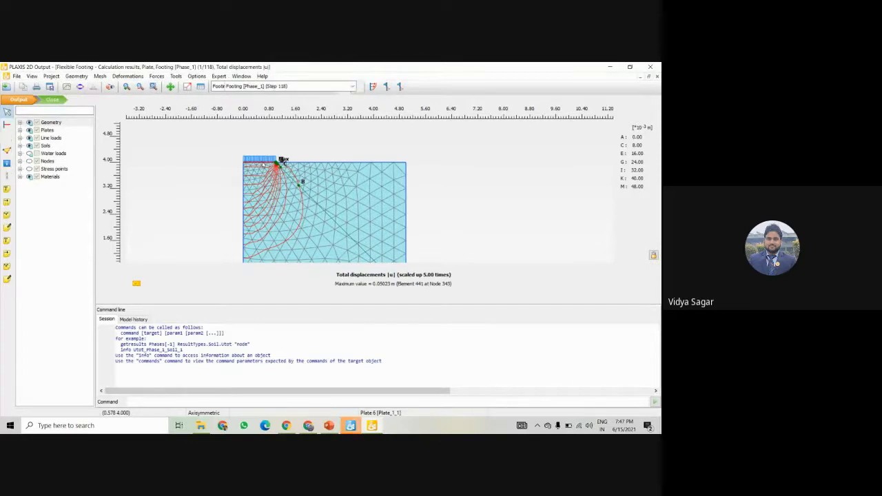
{"action": "scroll", "coordinate": [318, 142], "scroll_direction": "up", "scroll_amount": 5}
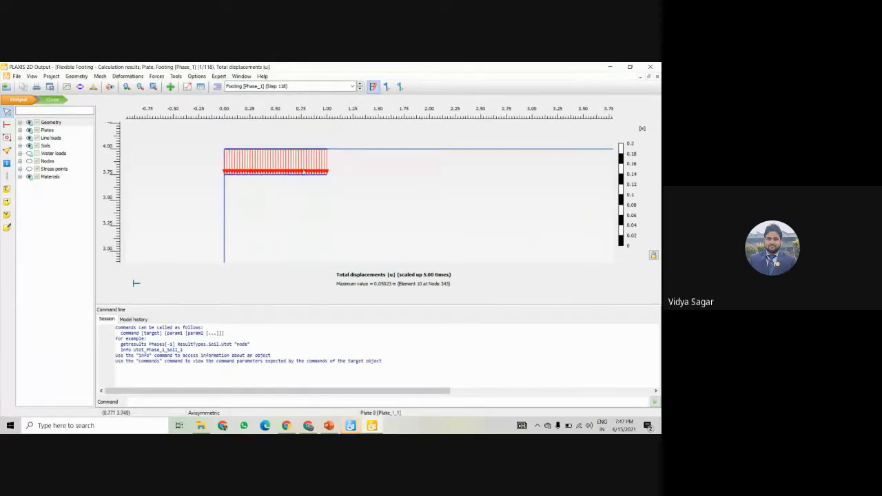
Display the axial forces N along the plate.
{"action": "left_click", "coordinate": [158, 77]}
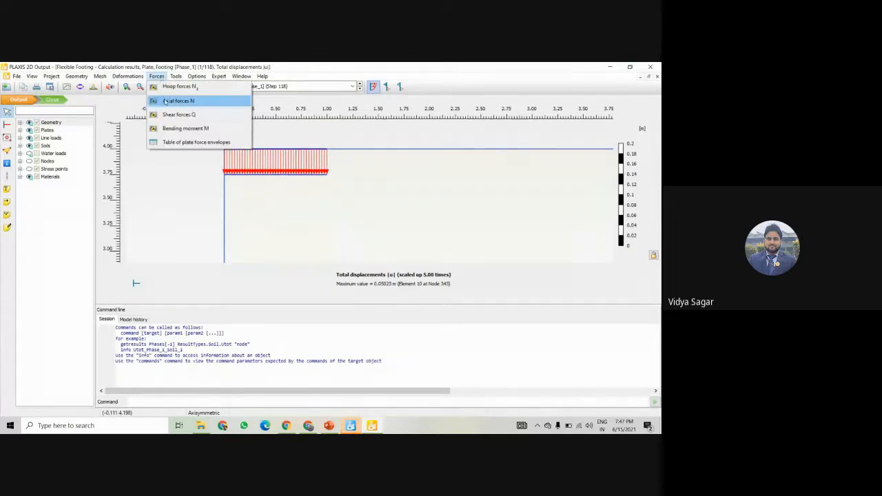
{"action": "left_click", "coordinate": [172, 101]}
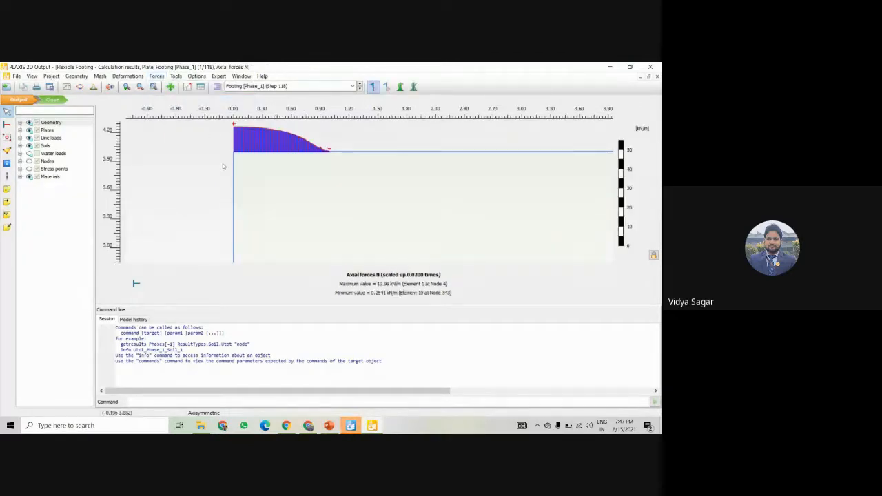
{"action": "scroll", "coordinate": [211, 183], "scroll_direction": "down", "scroll_amount": 2}
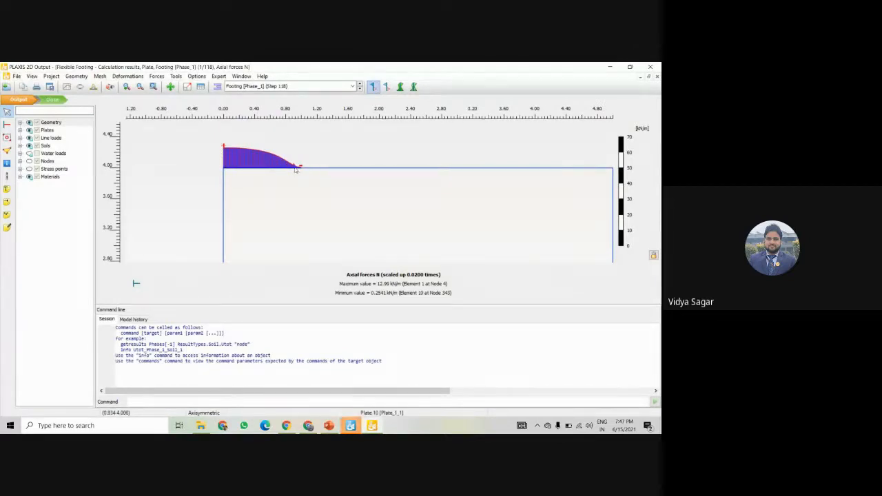
Display the shear forces Q along the plate and examine the shape of the diagram.
{"action": "left_click", "coordinate": [156, 76]}
{"action": "left_click", "coordinate": [169, 115]}
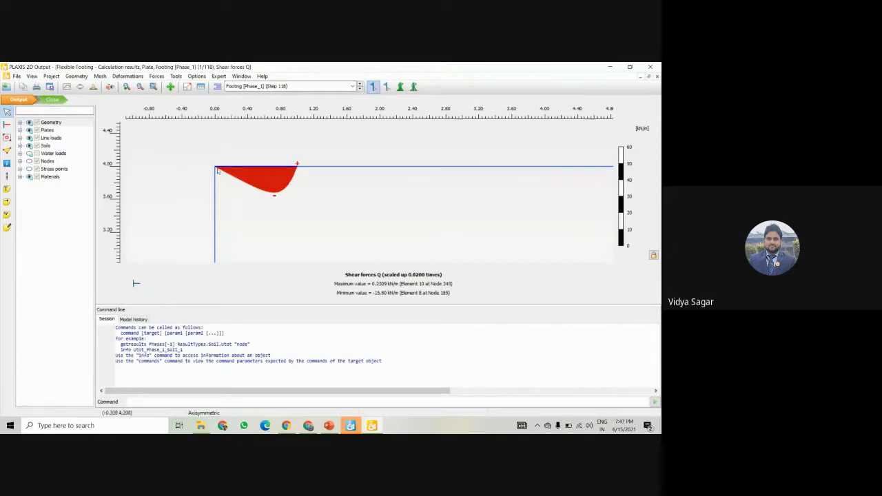
{"action": "scroll", "coordinate": [271, 193], "scroll_direction": "down", "scroll_amount": 5}
{"action": "scroll", "coordinate": [304, 173], "scroll_direction": "up", "scroll_amount": 5}
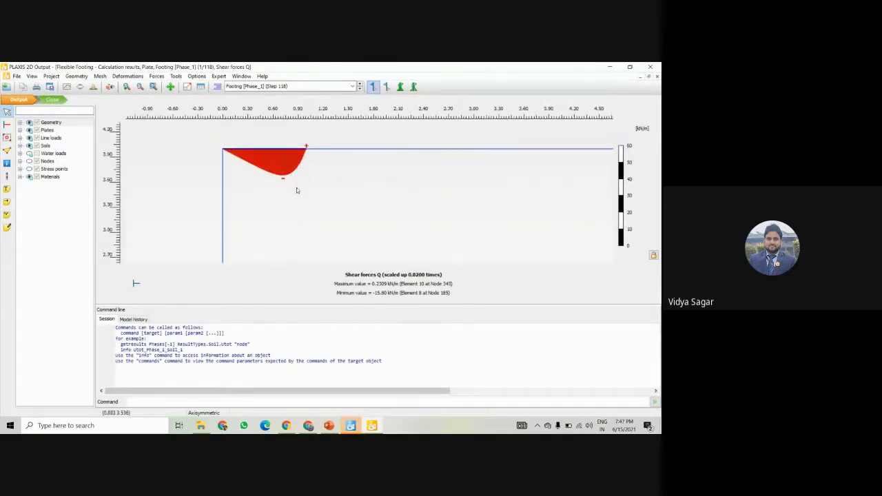
{"action": "scroll", "coordinate": [303, 192], "scroll_direction": "down", "scroll_amount": 3}
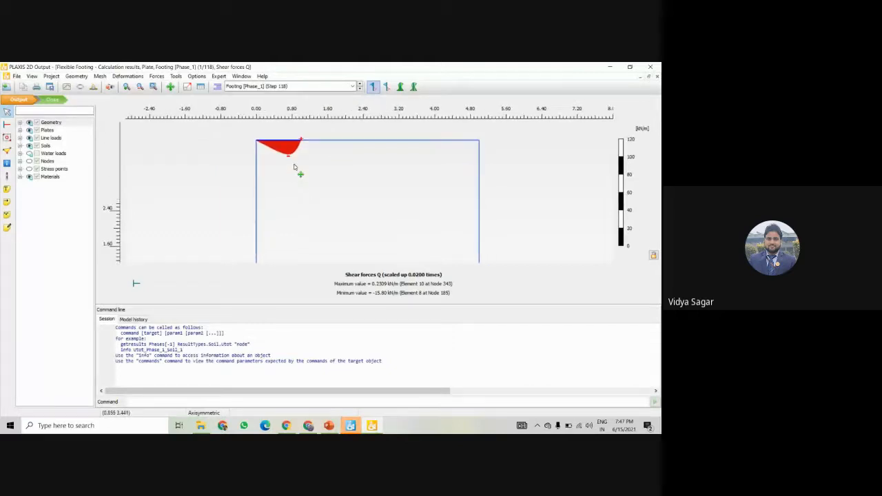
{"action": "scroll", "coordinate": [293, 166], "scroll_direction": "down", "scroll_amount": 1}
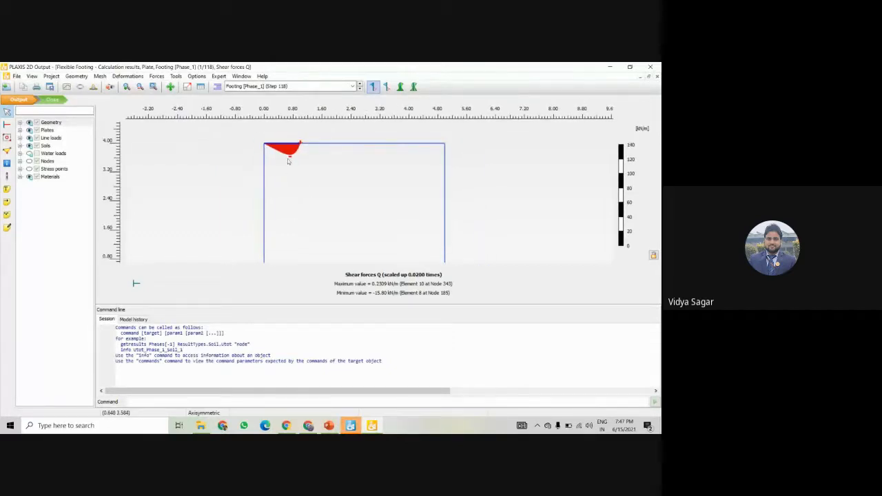
{"action": "scroll", "coordinate": [291, 161], "scroll_direction": "up", "scroll_amount": 2}
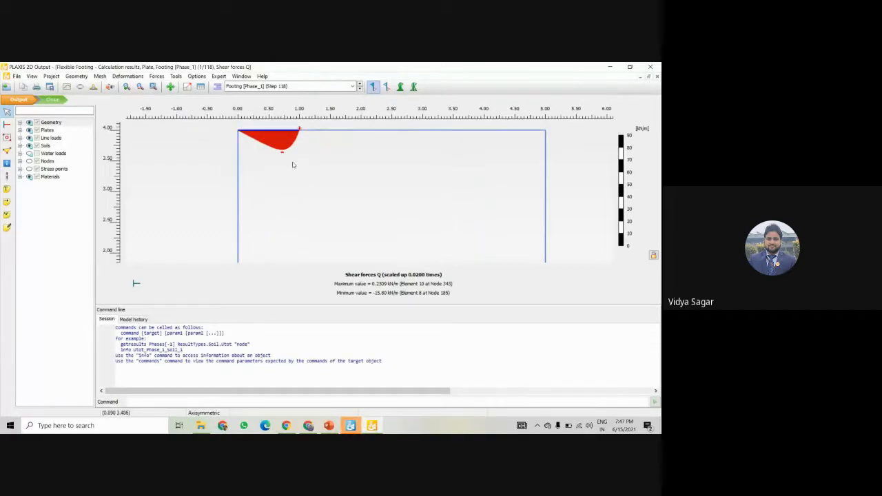
Display the plate's hoop forces Nz, followed by its bending moment M.
{"action": "left_click", "coordinate": [156, 76]}
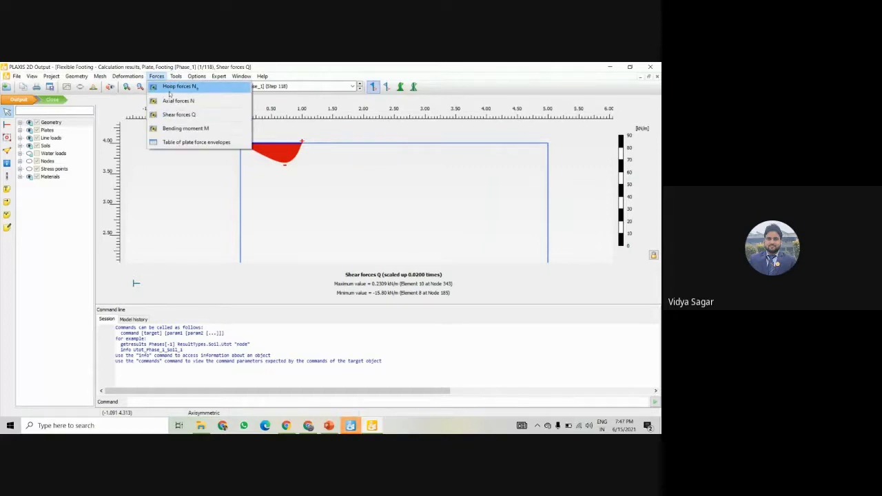
{"action": "left_click", "coordinate": [169, 89]}
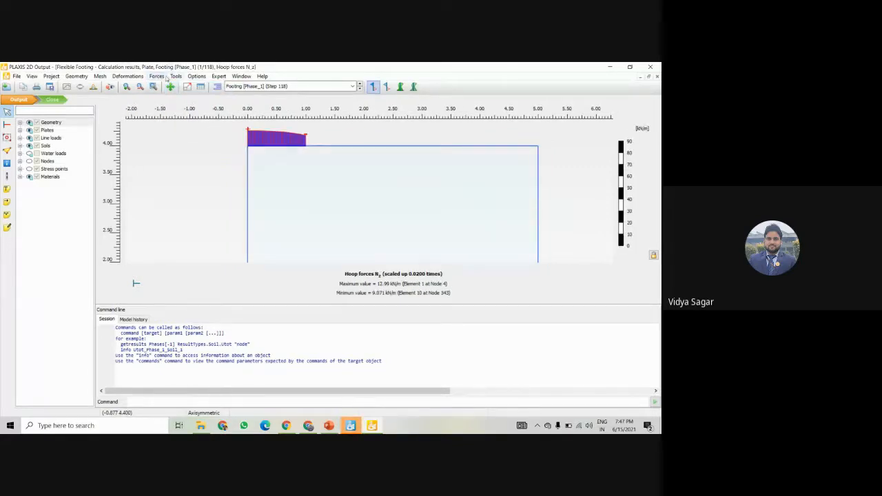
{"action": "left_click", "coordinate": [164, 77]}
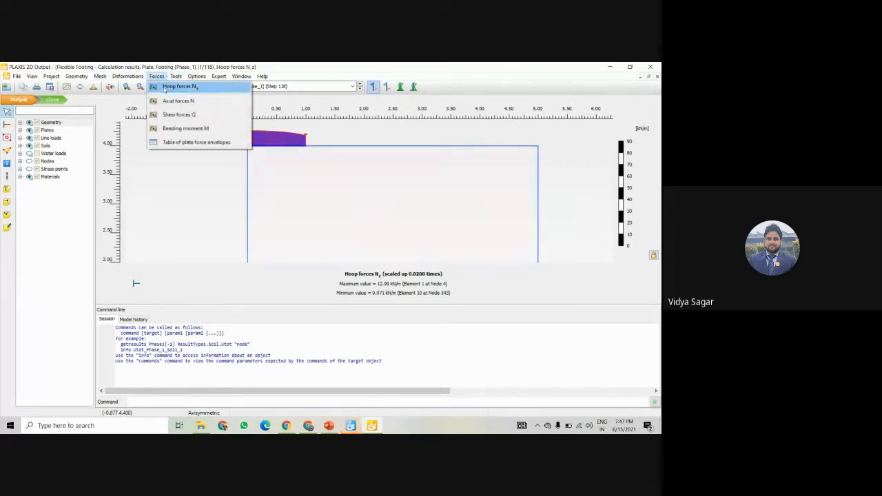
{"action": "left_click", "coordinate": [184, 128]}
Examine the rows of the table of plate force envelopes, and close the results to return to the model.
{"action": "left_click", "coordinate": [157, 77]}
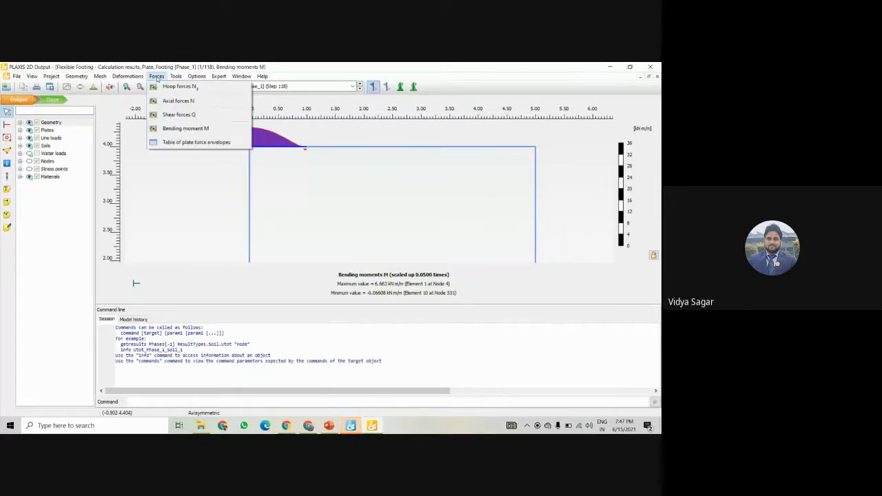
{"action": "left_click", "coordinate": [175, 143]}
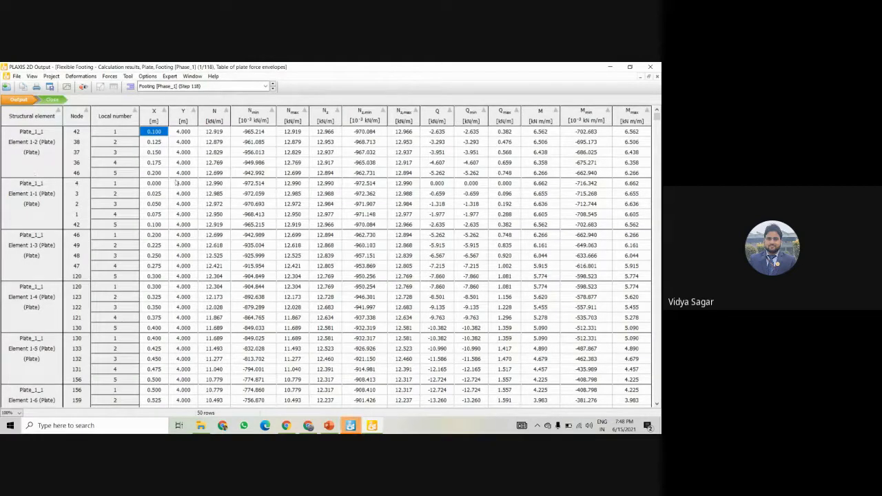
{"action": "key", "text": "Down"}
{"action": "key", "text": "Down"}
{"action": "key", "text": "Down"}
{"action": "key", "text": "Down"}
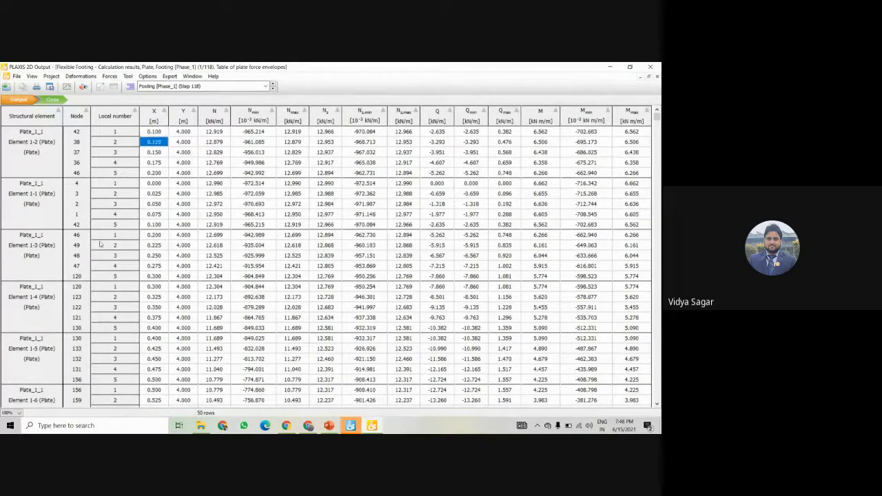
{"action": "key", "text": "Down"}
{"action": "key", "text": "Down"}
{"action": "key", "text": "Down"}
{"action": "key", "text": "Down"}
{"action": "key", "text": "Down"}
{"action": "key", "text": "Down"}
{"action": "key", "text": "Down"}
{"action": "key", "text": "Down"}
{"action": "key", "text": "Down"}
{"action": "key", "text": "Down"}
{"action": "key", "text": "Down"}
{"action": "key", "text": "Down"}
{"action": "key", "text": "Down"}
{"action": "key", "text": "Down"}
{"action": "key", "text": "Down"}
{"action": "key", "text": "Down"}
{"action": "key", "text": "Down"}
{"action": "key", "text": "Down"}
{"action": "key", "text": "Down"}
{"action": "key", "text": "Down"}
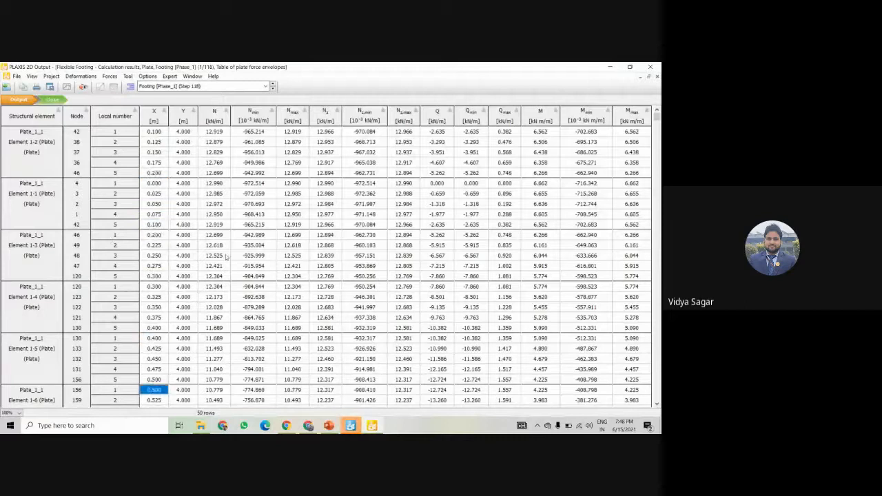
{"action": "key", "text": "Down"}
{"action": "key", "text": "Down"}
{"action": "key", "text": "Down"}
{"action": "key", "text": "Down"}
{"action": "key", "text": "Down"}
{"action": "key", "text": "Down"}
{"action": "key", "text": "Down"}
{"action": "key", "text": "Down"}
{"action": "key", "text": "Down"}
{"action": "key", "text": "Down"}
{"action": "key", "text": "Down"}
{"action": "key", "text": "Down"}
{"action": "key", "text": "Up"}
{"action": "key", "text": "Up"}
{"action": "key", "text": "Up"}
{"action": "key", "text": "Up"}
{"action": "key", "text": "Up"}
{"action": "key", "text": "Up"}
{"action": "key", "text": "Up"}
{"action": "key", "text": "Up"}
{"action": "key", "text": "Up"}
{"action": "key", "text": "Up"}
{"action": "key", "text": "Up"}
{"action": "key", "text": "Up"}
{"action": "key", "text": "Up"}
{"action": "key", "text": "Up"}
{"action": "key", "text": "Up"}
{"action": "key", "text": "Up"}
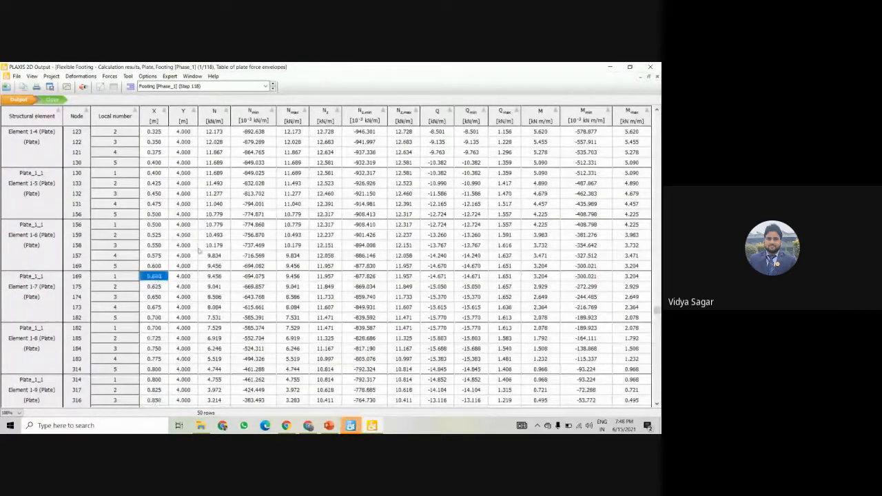
{"action": "left_click", "coordinate": [50, 101]}
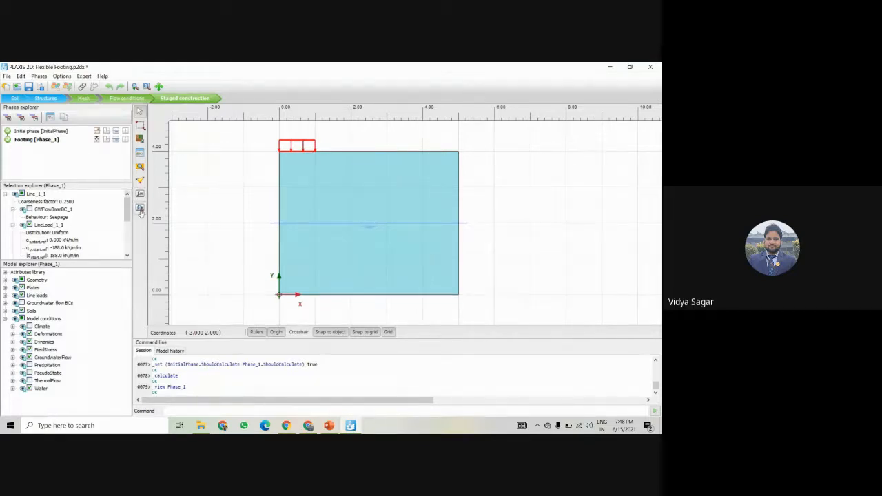
Open the calculation results of the Footing phase and start a new chart in the curves manager.
{"action": "left_click", "coordinate": [140, 211]}
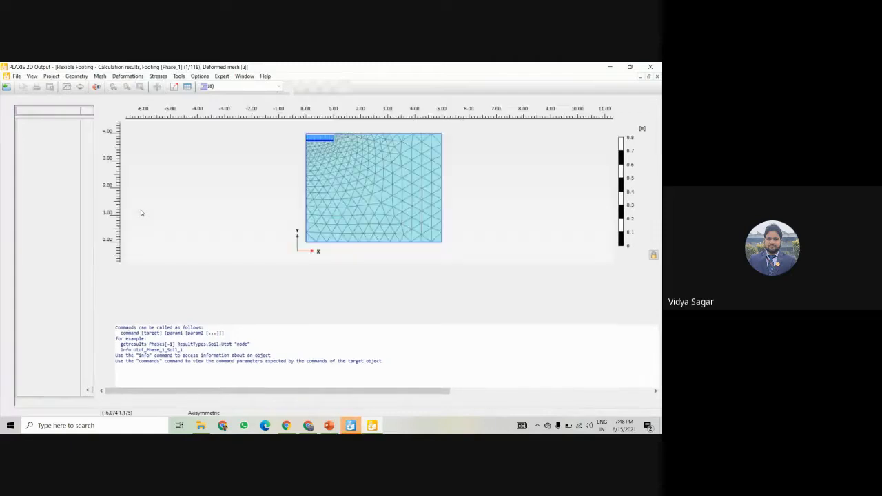
{"action": "left_click", "coordinate": [17, 76]}
{"action": "mouse_move", "coordinate": [33, 79]}
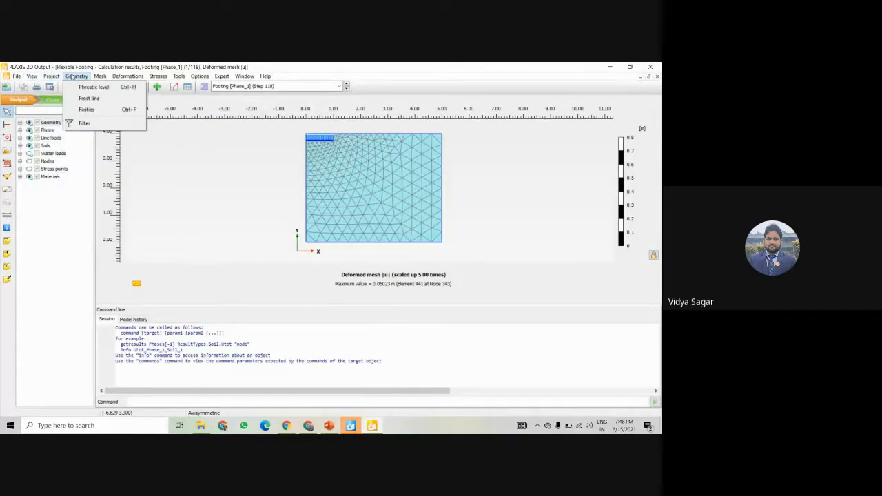
{"action": "mouse_move", "coordinate": [97, 76]}
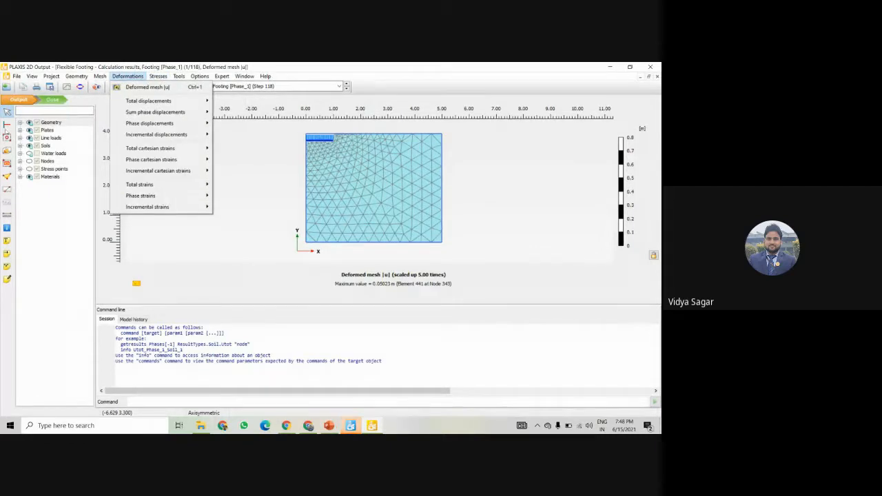
{"action": "left_click", "coordinate": [262, 195]}
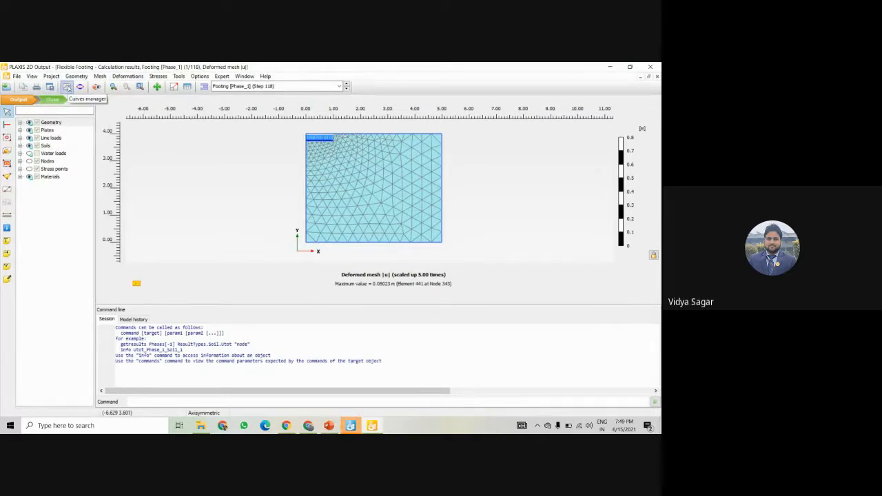
{"action": "left_click", "coordinate": [67, 88]}
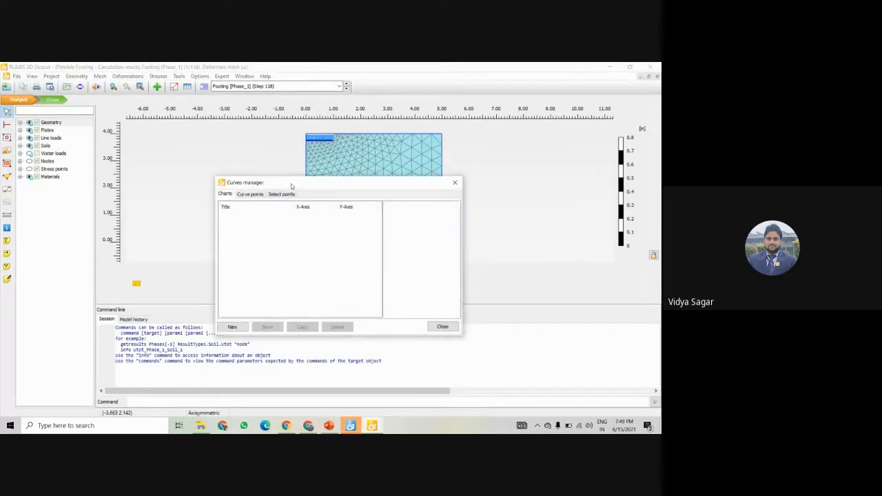
{"action": "left_click_drag", "start_coordinate": [291, 184], "coordinate": [291, 178]}
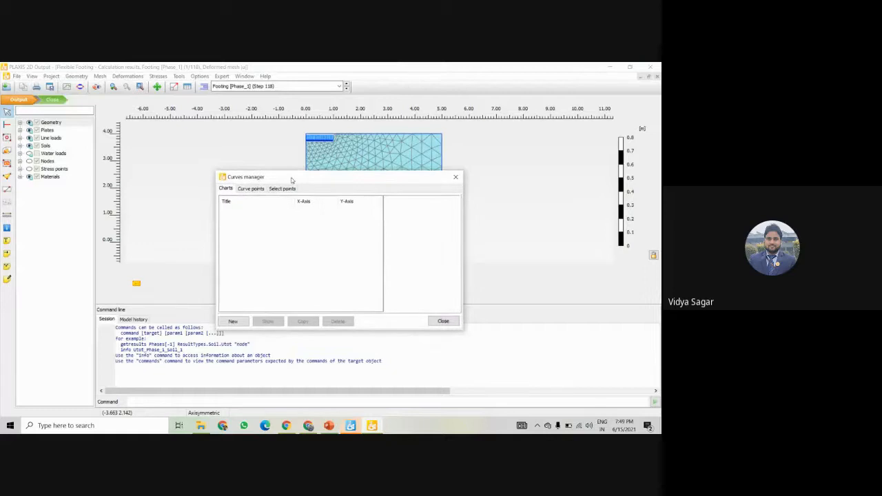
{"action": "left_click", "coordinate": [233, 322]}
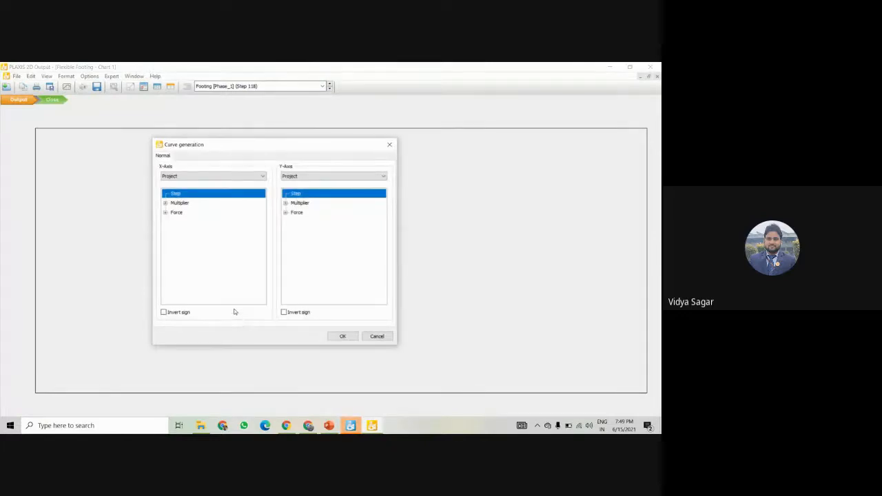
Set the curve's X-axis to the total displacement |u| of Node 4 at (0.000; 4.000).
{"action": "left_click", "coordinate": [197, 176]}
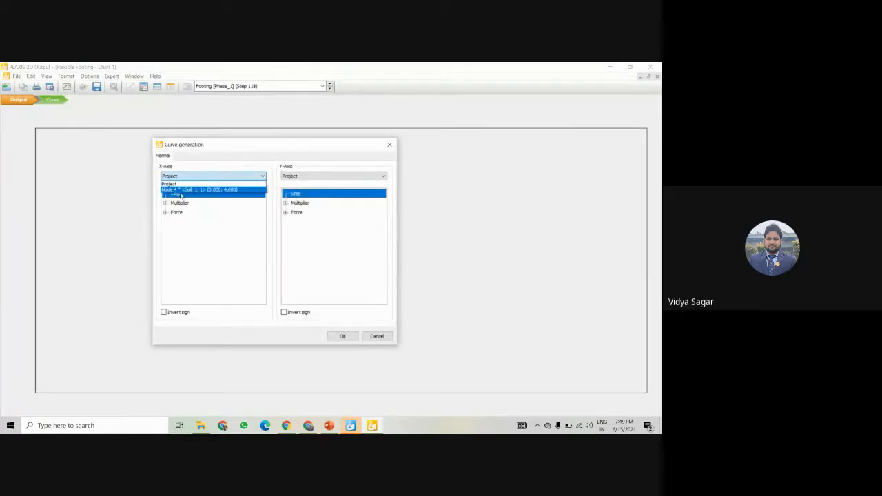
{"action": "left_click", "coordinate": [175, 190]}
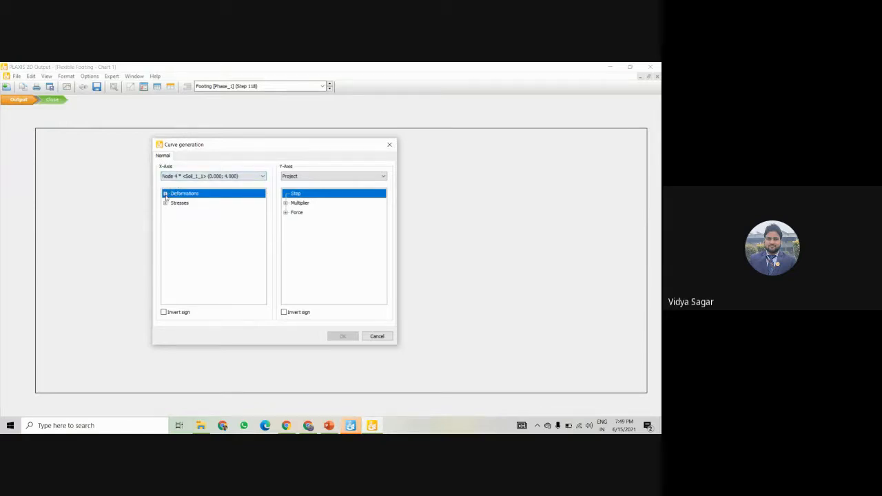
{"action": "left_click", "coordinate": [166, 194]}
{"action": "left_click", "coordinate": [173, 204]}
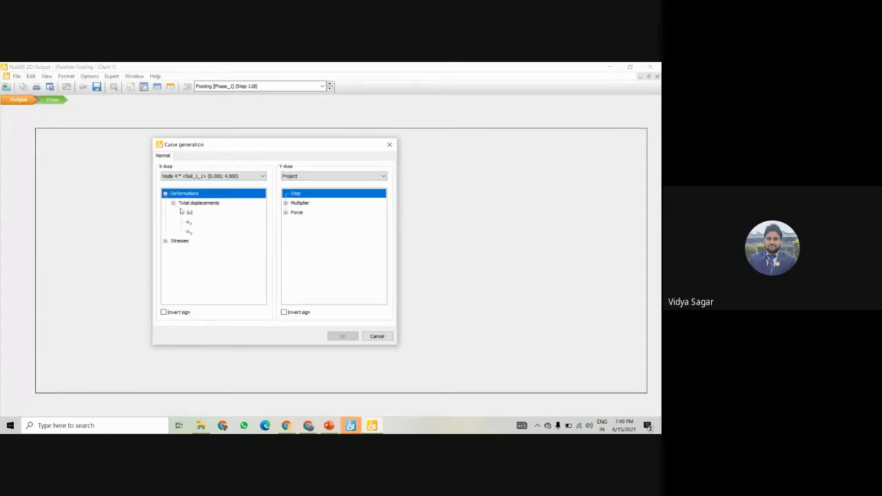
{"action": "left_click", "coordinate": [190, 214]}
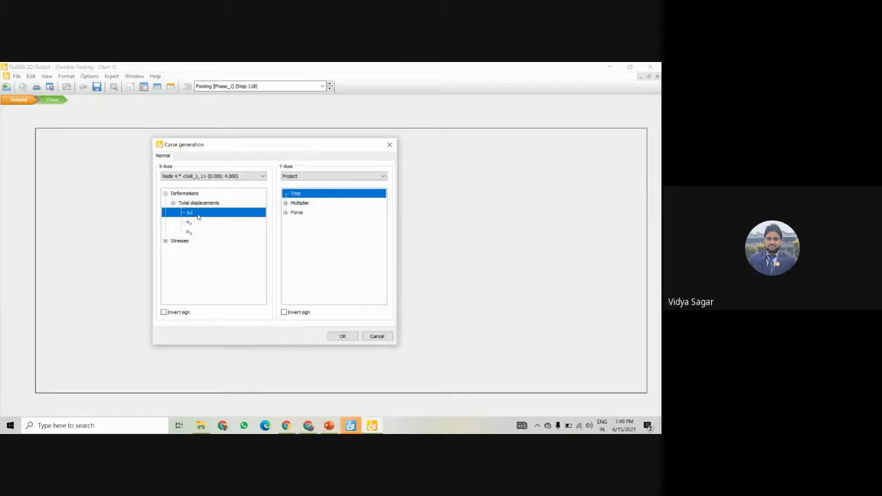
Set the curve's Y-axis to the project multiplier ΣMstage and generate the chart.
{"action": "left_click", "coordinate": [285, 203]}
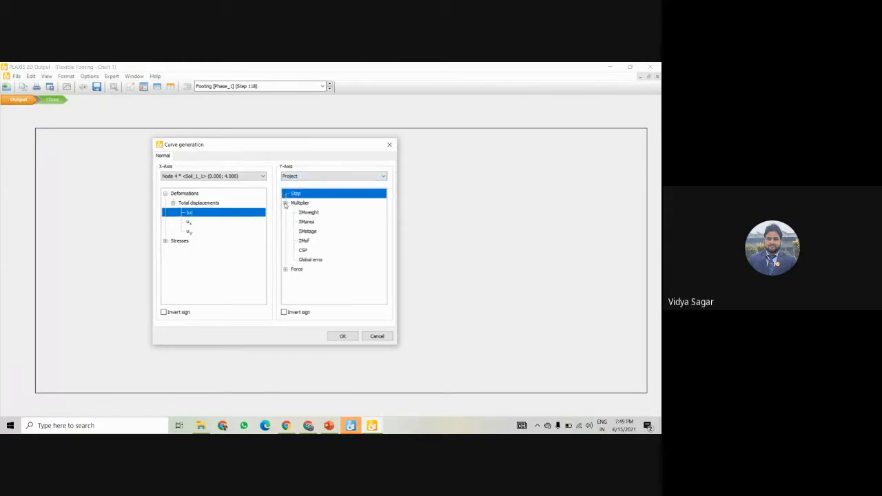
{"action": "left_click", "coordinate": [310, 232]}
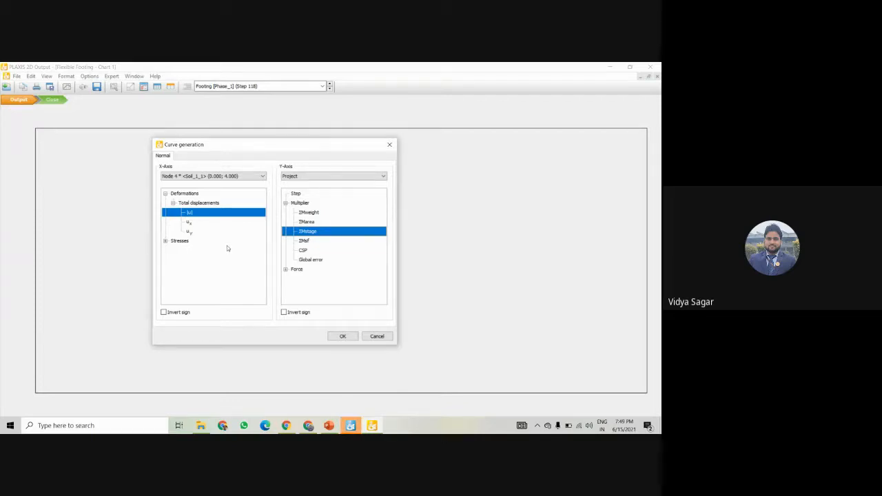
{"action": "left_click", "coordinate": [341, 337]}
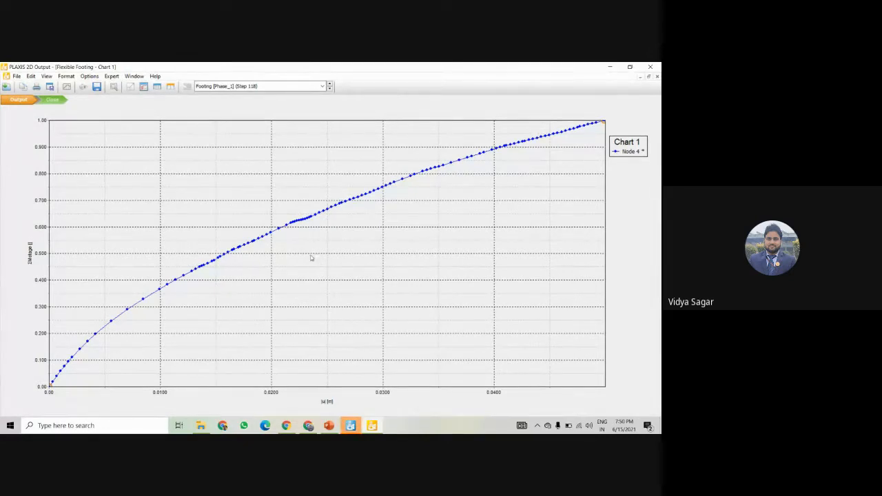
Exchange the axes of the load-displacement chart and flip it vertically in the chart settings.
{"action": "double_click", "coordinate": [630, 153]}
{"action": "left_click_drag", "start_coordinate": [258, 137], "coordinate": [509, 117]}
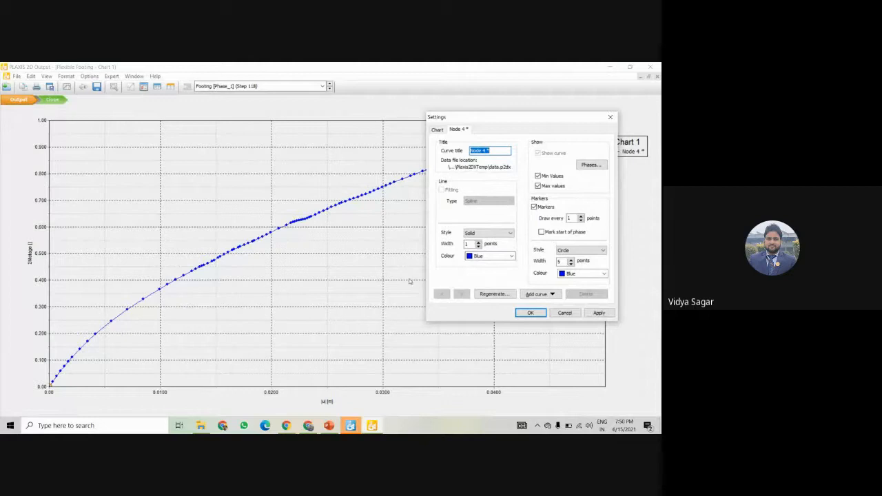
{"action": "left_click", "coordinate": [436, 132]}
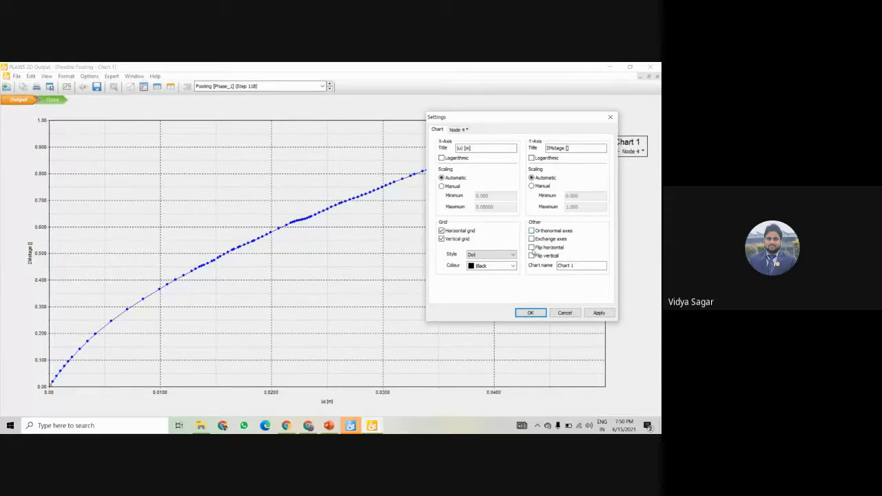
{"action": "left_click", "coordinate": [532, 239]}
{"action": "left_click", "coordinate": [599, 313]}
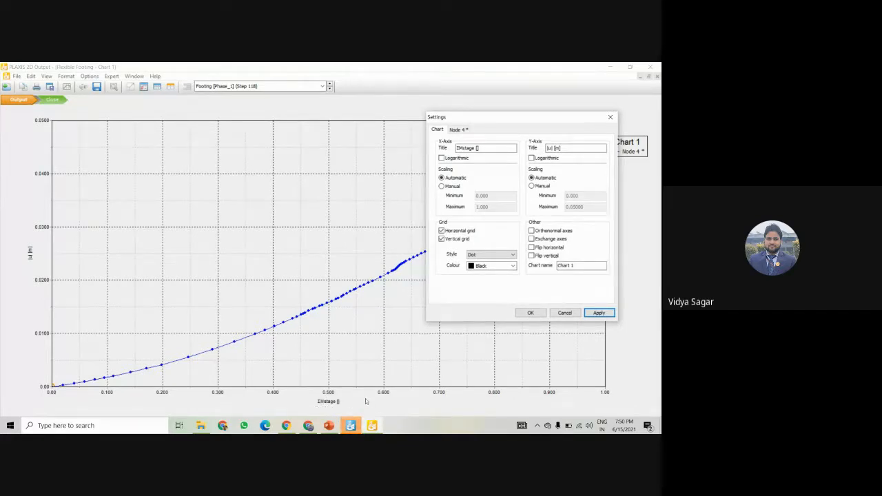
{"action": "left_click", "coordinate": [531, 256]}
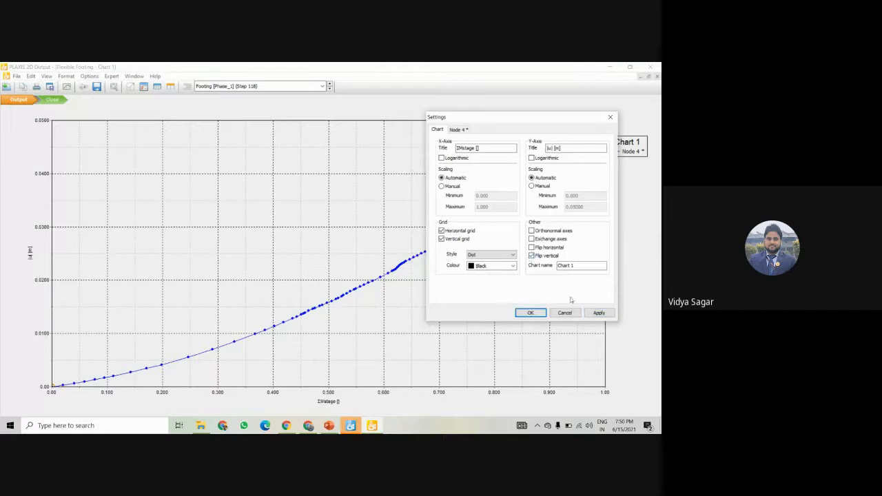
{"action": "left_click", "coordinate": [599, 313]}
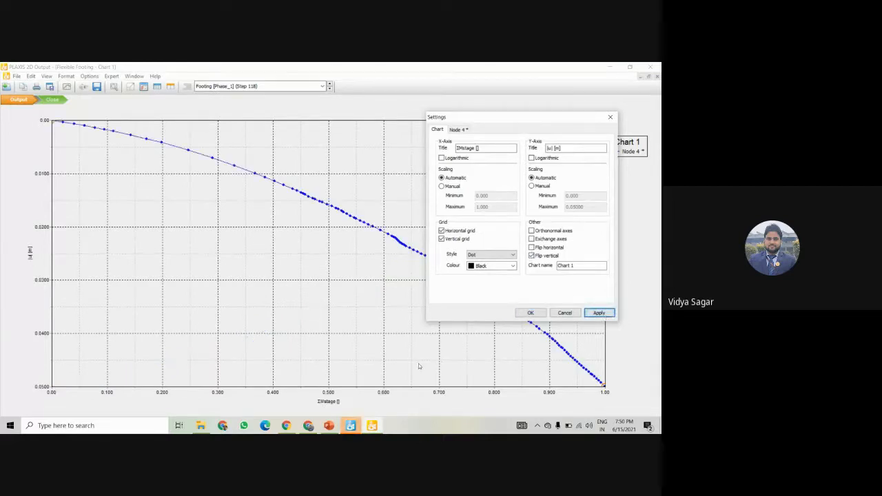
Try flipping the chart horizontally, and remove the horizontal flip again.
{"action": "left_click", "coordinate": [535, 249]}
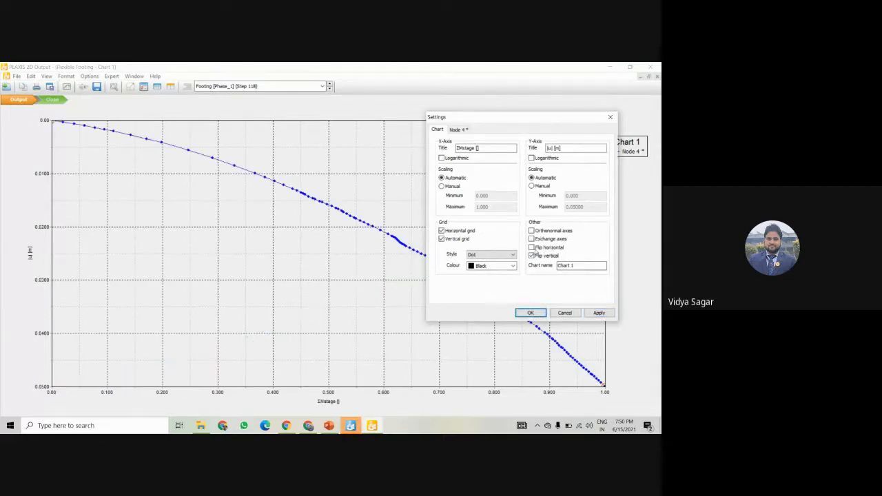
{"action": "left_click", "coordinate": [599, 313]}
{"action": "left_click", "coordinate": [531, 247]}
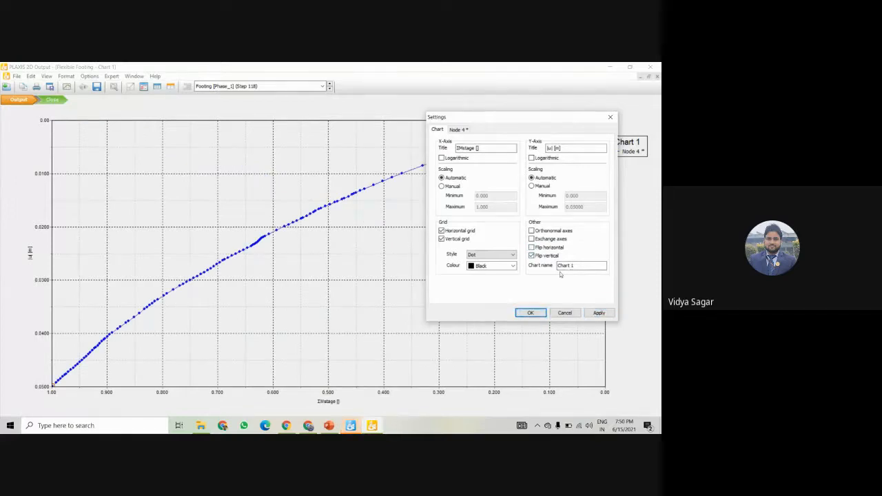
{"action": "left_click", "coordinate": [598, 314]}
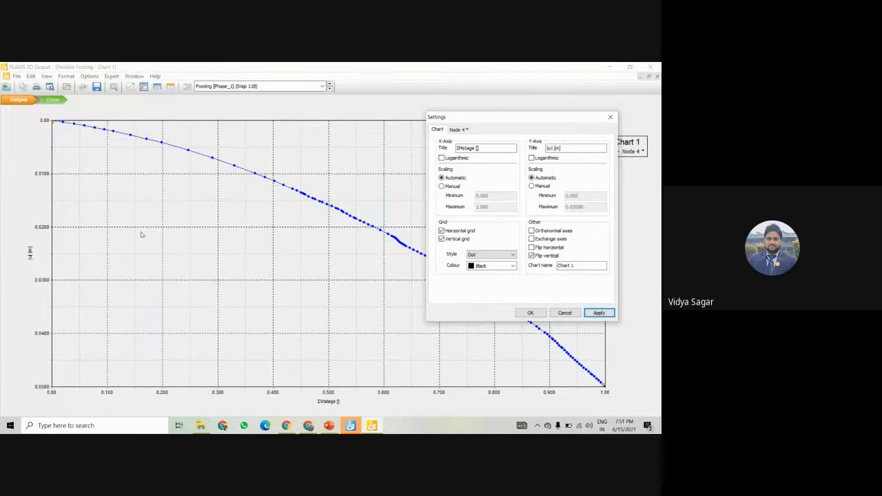
Leave the chart settings and close the results, saving the changed chart.
{"action": "left_click", "coordinate": [614, 118]}
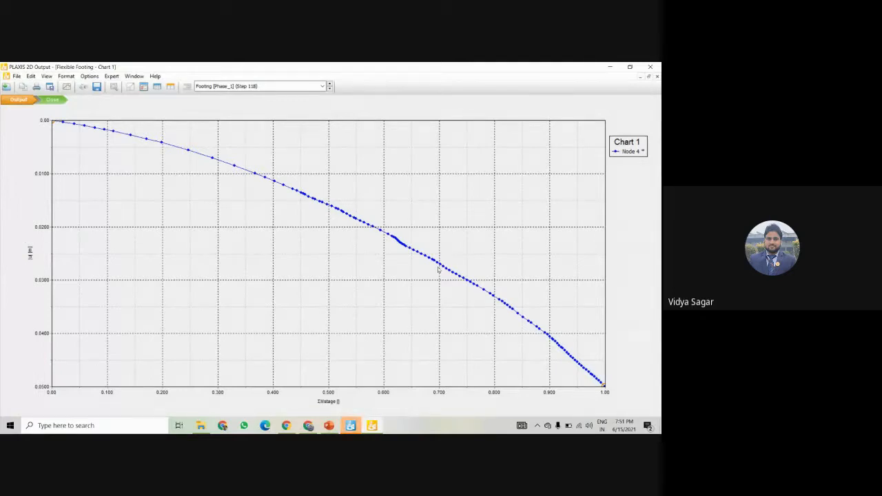
{"action": "left_click", "coordinate": [56, 101]}
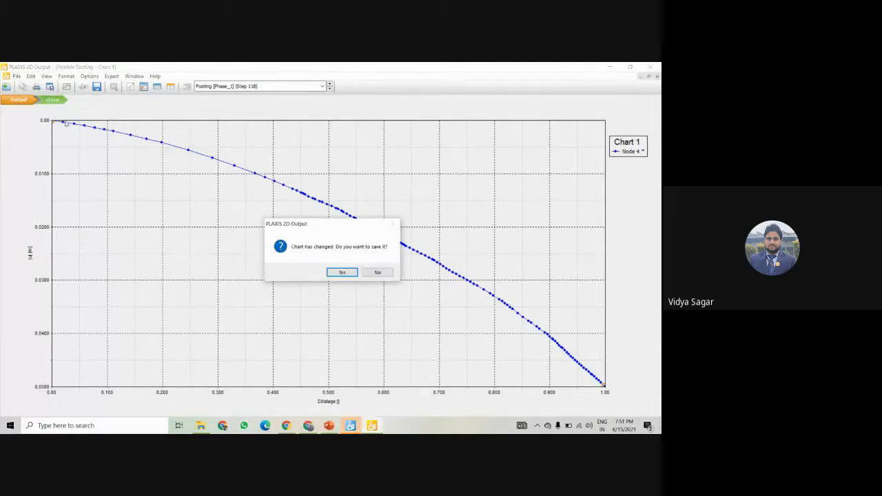
{"action": "left_click", "coordinate": [344, 274]}
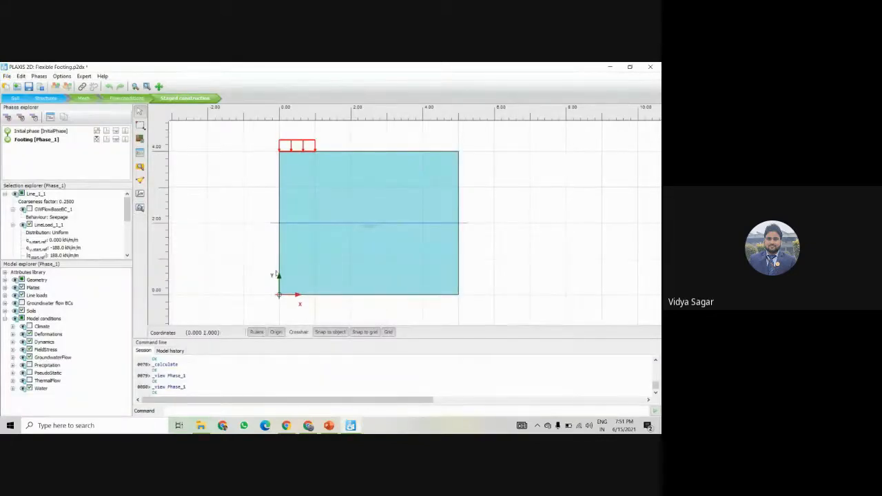
Switch to the PowerPoint presentation and review the Objectives slide, highlighting the items on initial stresses, plastic calculation, load activation and curve points.
{"action": "left_click", "coordinate": [329, 425]}
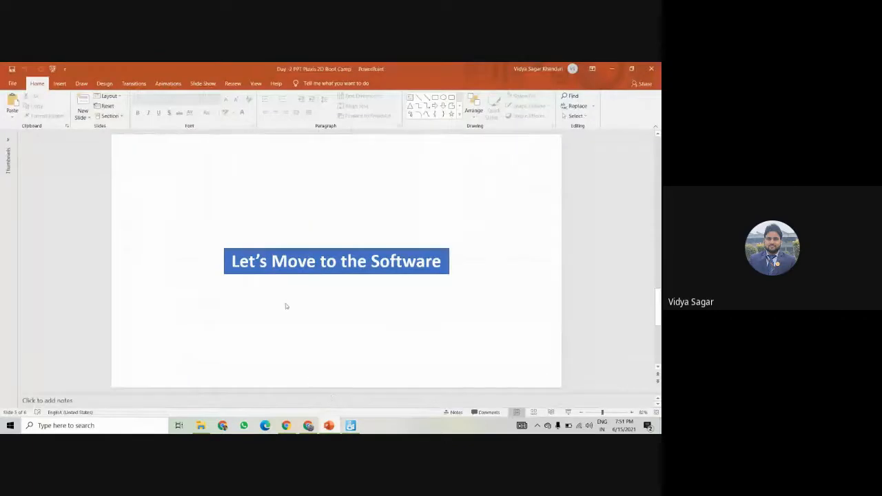
{"action": "scroll", "coordinate": [286, 305], "scroll_direction": "up", "scroll_amount": 1}
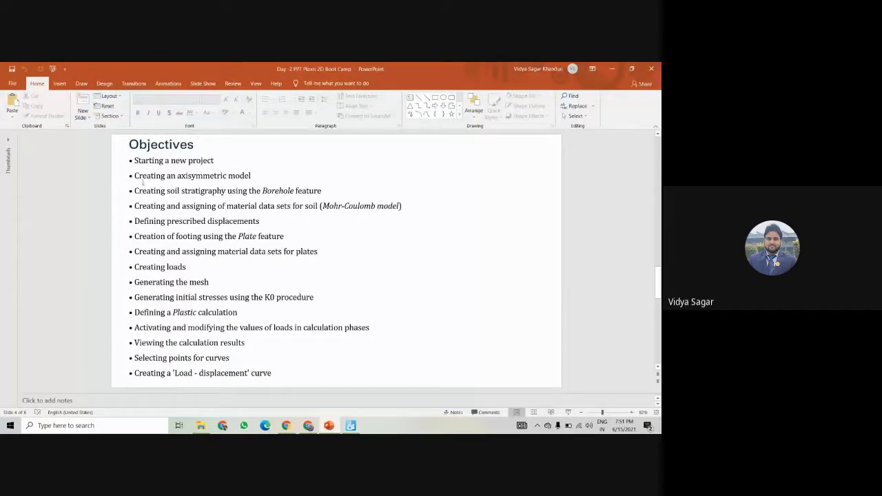
{"action": "left_click_drag", "start_coordinate": [141, 282], "coordinate": [286, 299]}
{"action": "left_click", "coordinate": [153, 298]}
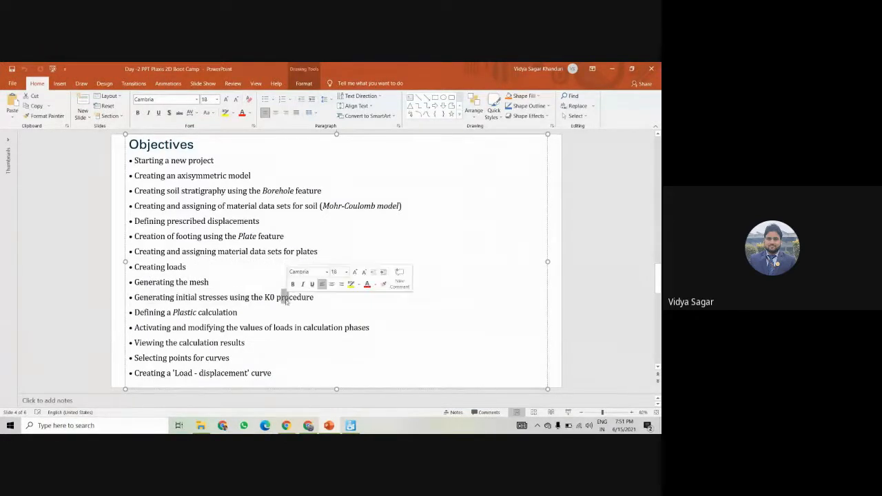
{"action": "left_click_drag", "start_coordinate": [135, 312], "coordinate": [237, 312]}
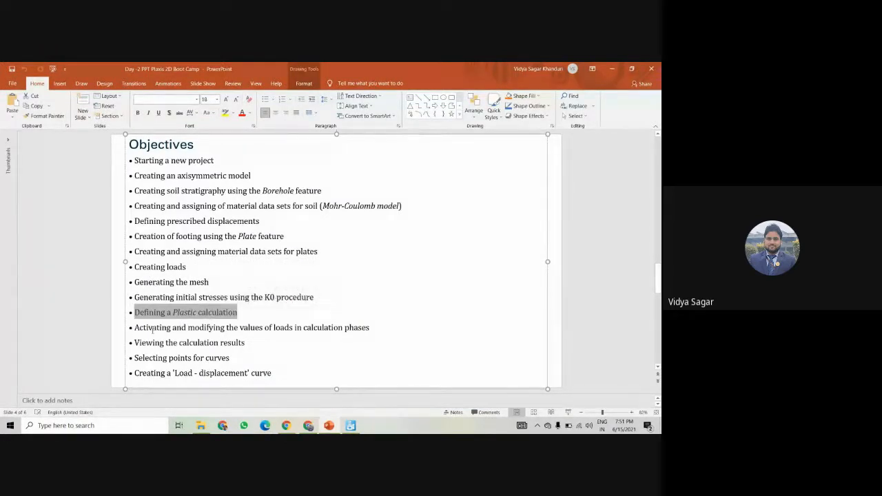
{"action": "left_click_drag", "start_coordinate": [142, 327], "coordinate": [172, 327]}
{"action": "left_click_drag", "start_coordinate": [135, 357], "coordinate": [246, 373]}
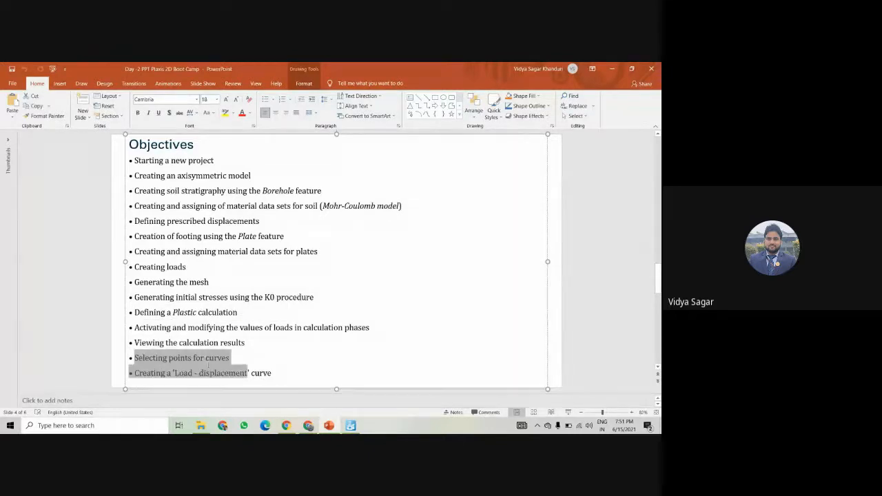
{"action": "left_click", "coordinate": [172, 357]}
{"action": "left_click_drag", "start_coordinate": [164, 357], "coordinate": [185, 358]}
{"action": "left_click", "coordinate": [213, 358]}
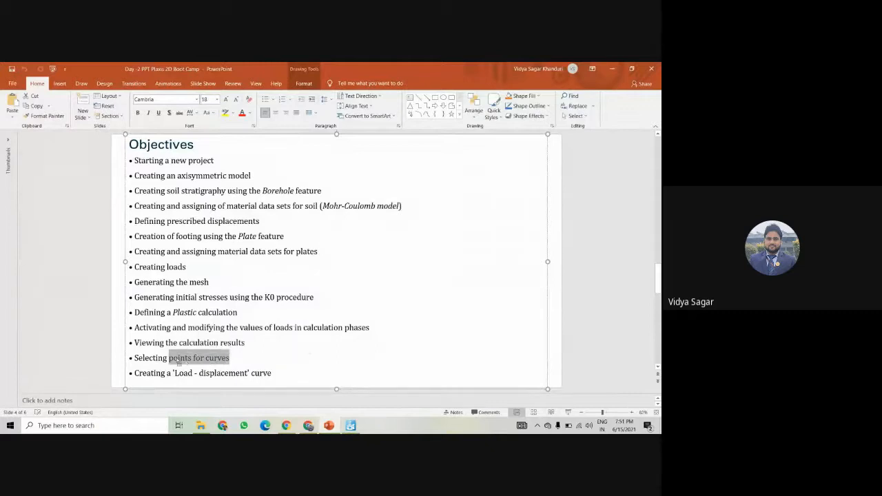
{"action": "left_click", "coordinate": [181, 358]}
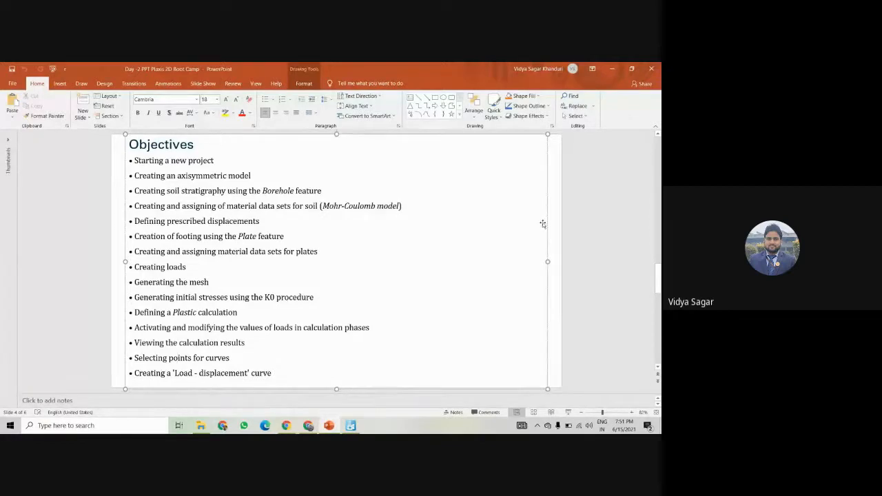
{"action": "left_click", "coordinate": [549, 224]}
Switch back to PLAXIS 2D and close it, saving the changes to the Flexible Footing project.
{"action": "mouse_move", "coordinate": [350, 426]}
{"action": "left_click", "coordinate": [350, 386]}
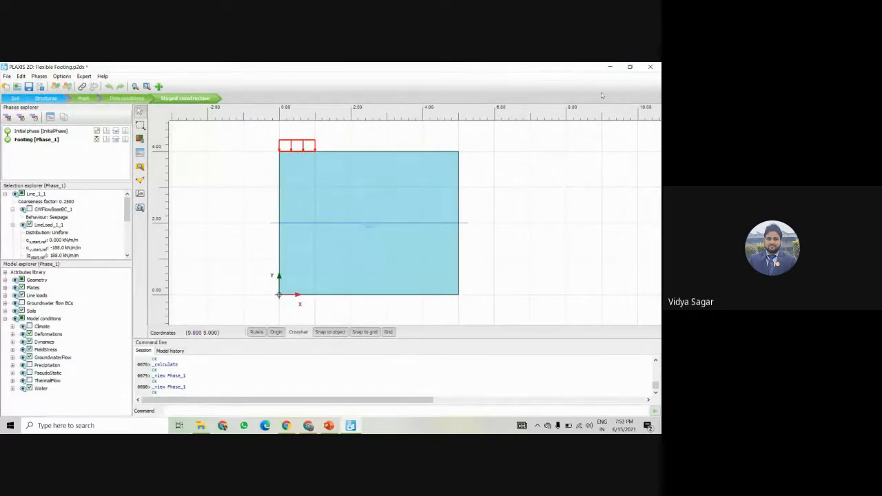
{"action": "left_click", "coordinate": [650, 66]}
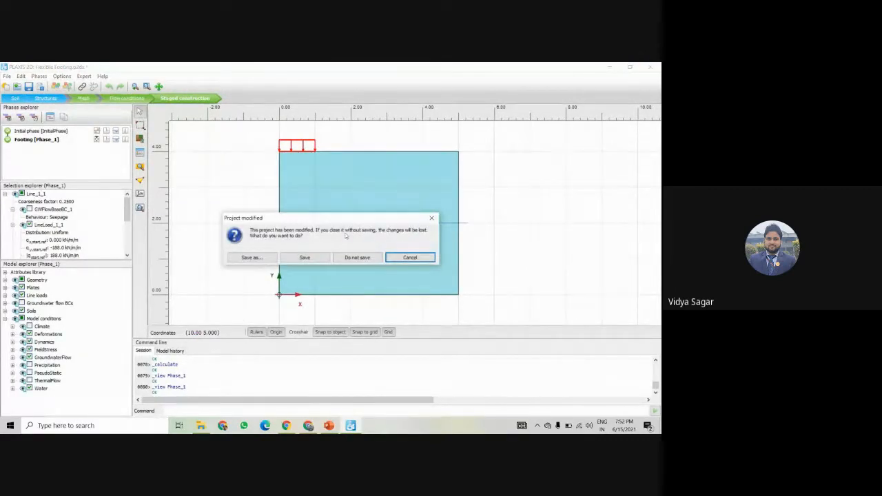
{"action": "left_click", "coordinate": [307, 257]}
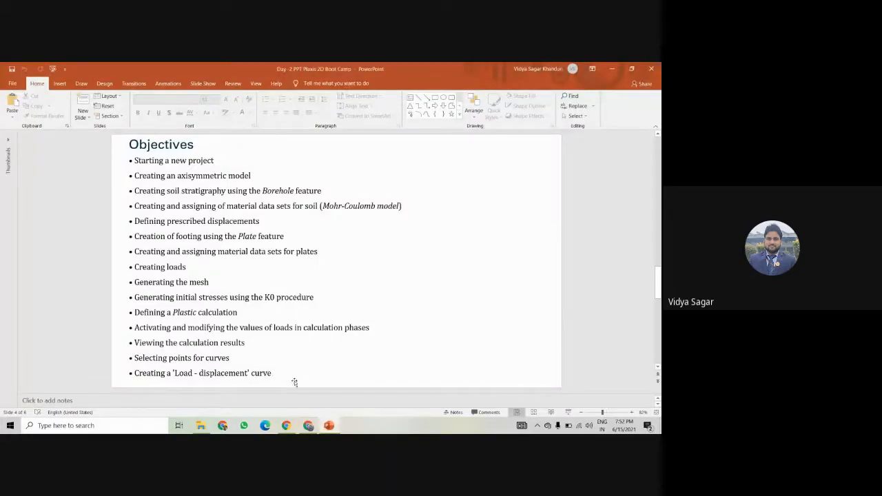
Switch to the Google Meet call and stop presenting the screen.
{"action": "left_click", "coordinate": [307, 426]}
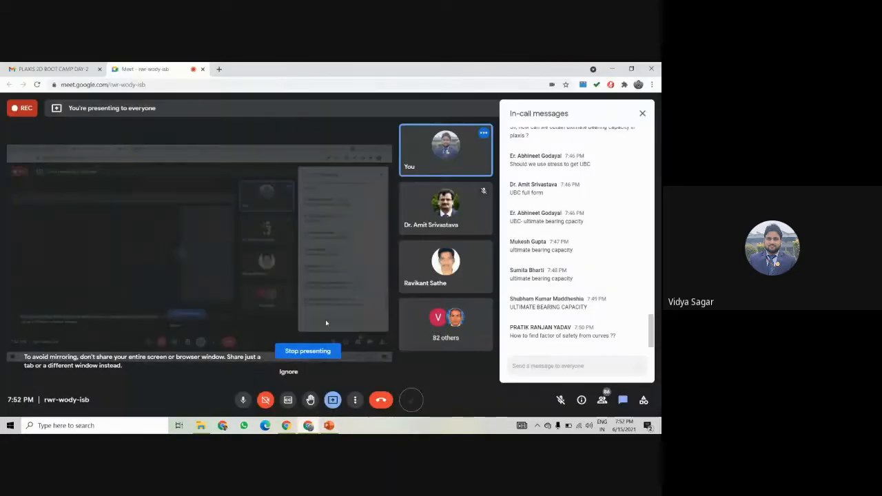
{"action": "left_click", "coordinate": [308, 351]}
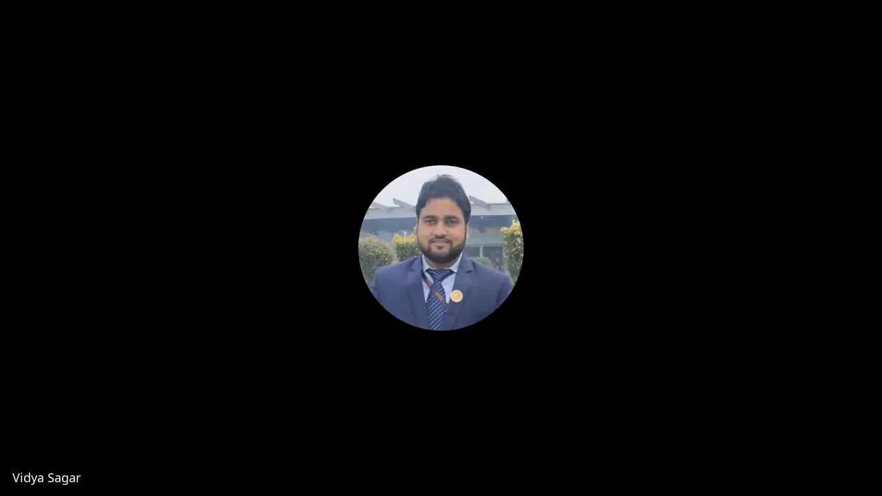
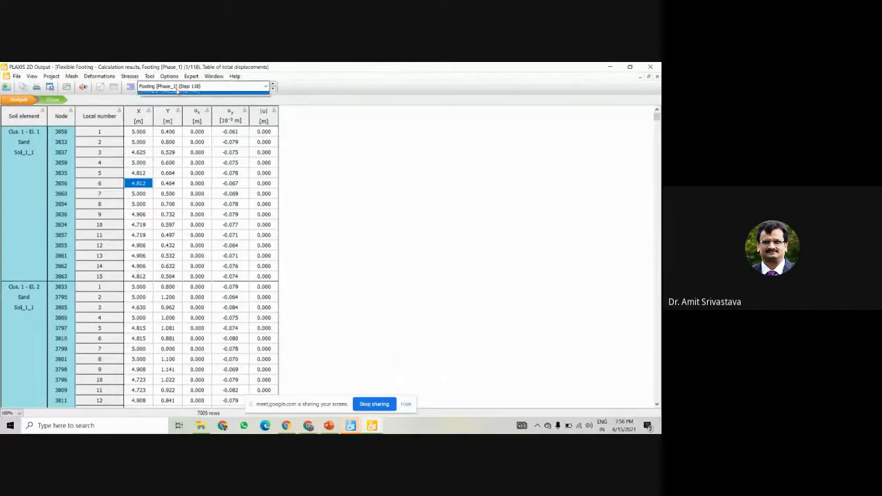
Check the table of total displacements for the Footing phase, and close the results.
{"action": "left_click", "coordinate": [178, 90]}
{"action": "key", "text": "Up"}
{"action": "key", "text": "Up"}
{"action": "key", "text": "Up"}
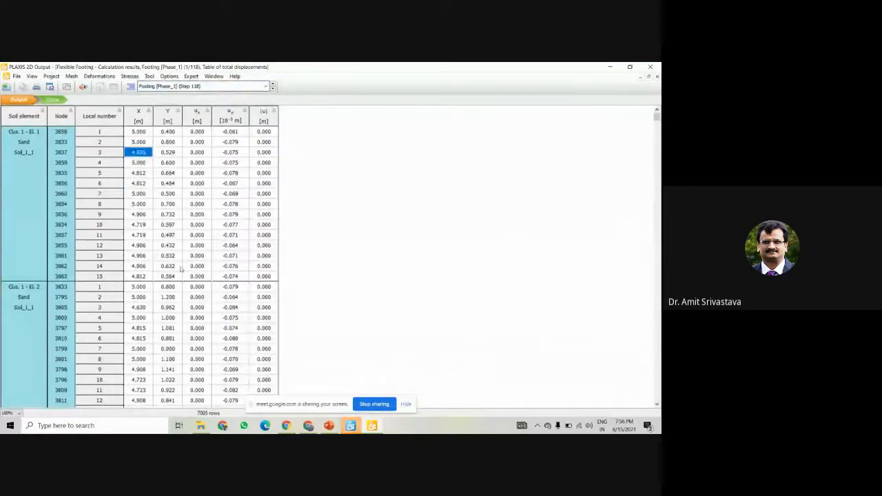
{"action": "left_click", "coordinate": [52, 100]}
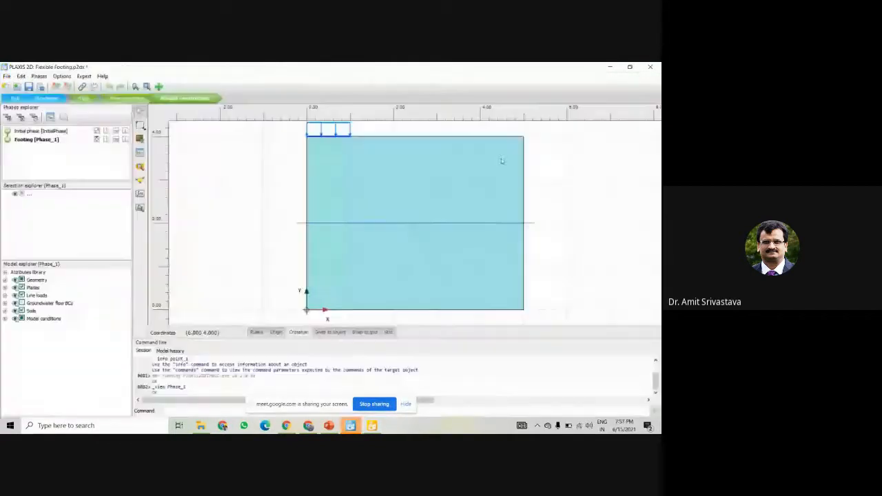
Open the Footing phase's calculation results, unmute the microphone in the Google Meet call, and return to PLAXIS 2D Output.
{"action": "left_click", "coordinate": [140, 207]}
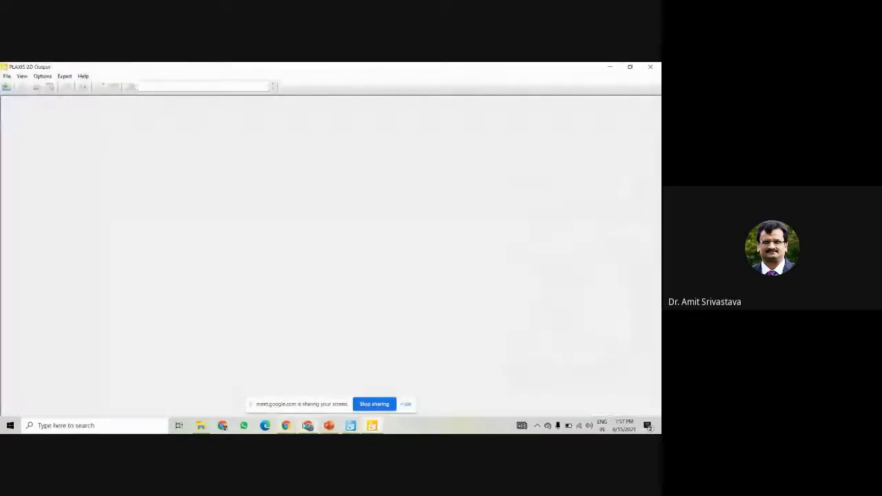
{"action": "left_click", "coordinate": [308, 426]}
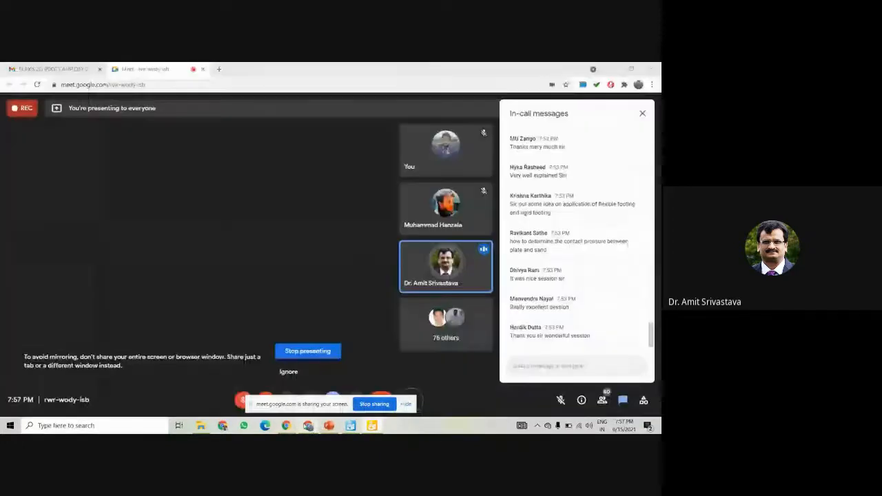
{"action": "left_click", "coordinate": [242, 400]}
{"action": "left_click", "coordinate": [372, 425]}
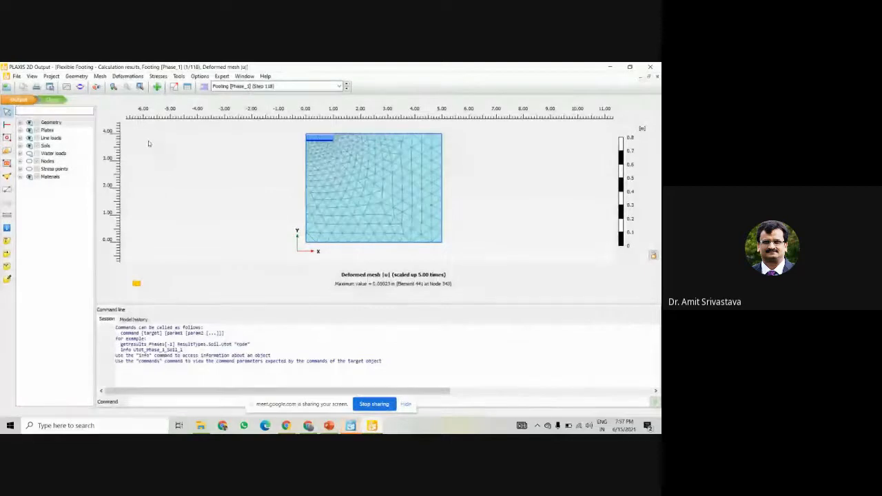
Display the total displacements |u| as contour lines, and shrink the command line area to enlarge the plot.
{"action": "left_click", "coordinate": [128, 76]}
{"action": "mouse_move", "coordinate": [193, 100]}
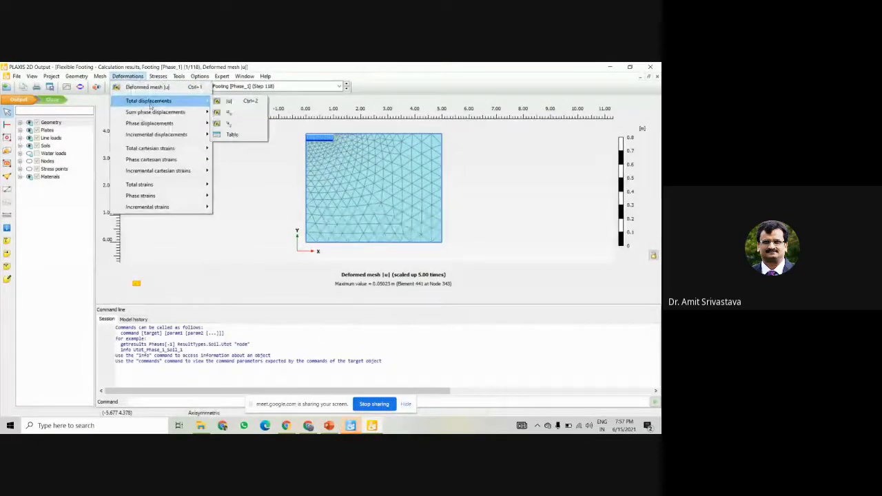
{"action": "left_click", "coordinate": [231, 101]}
{"action": "left_click", "coordinate": [372, 86]}
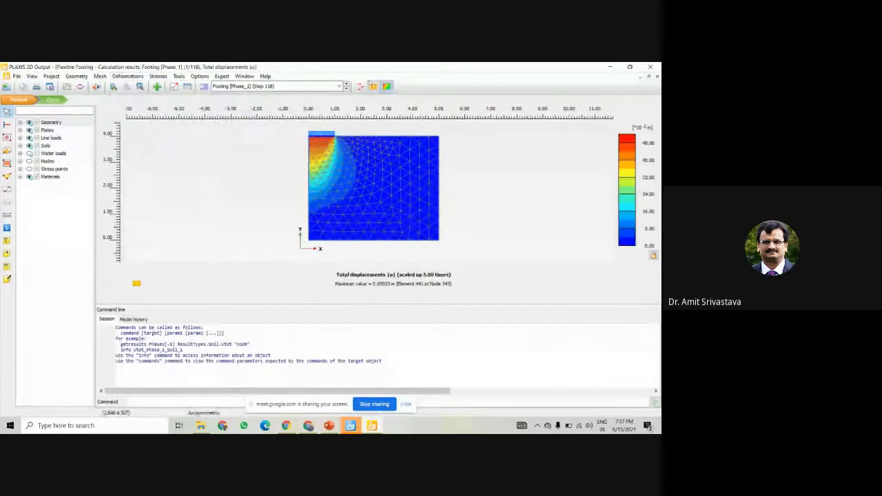
{"action": "scroll", "coordinate": [345, 162], "scroll_direction": "up", "scroll_amount": 3}
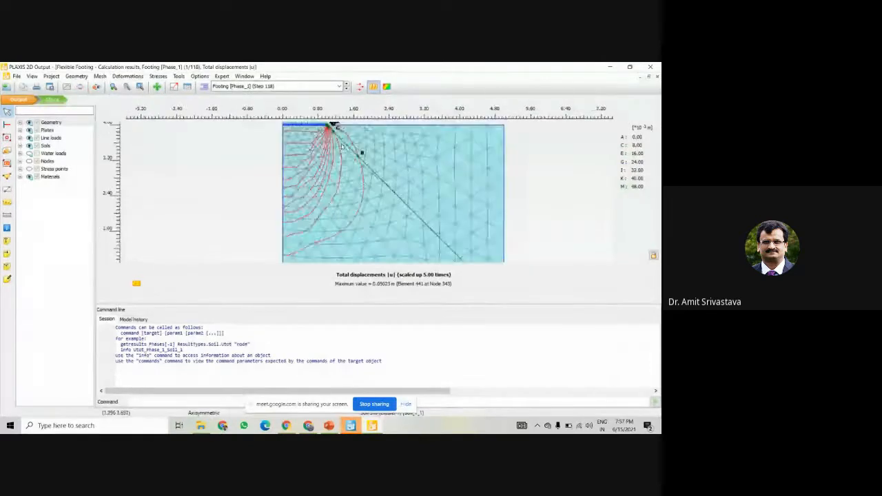
{"action": "scroll", "coordinate": [346, 172], "scroll_direction": "down", "scroll_amount": 2}
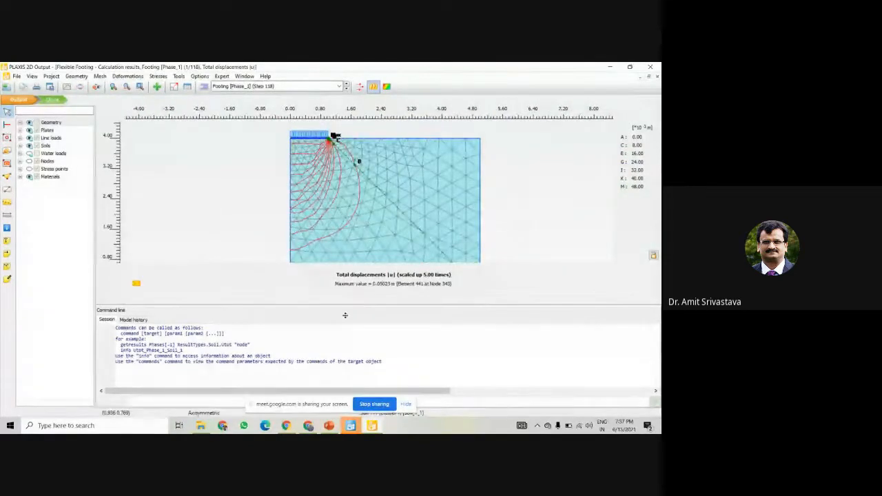
{"action": "left_click_drag", "start_coordinate": [344, 308], "coordinate": [336, 385]}
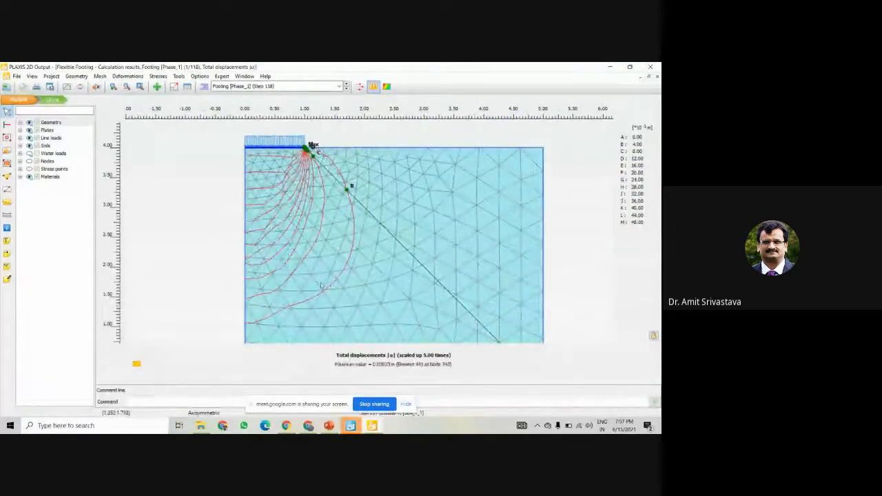
{"action": "left_click_drag", "start_coordinate": [321, 285], "coordinate": [300, 261]}
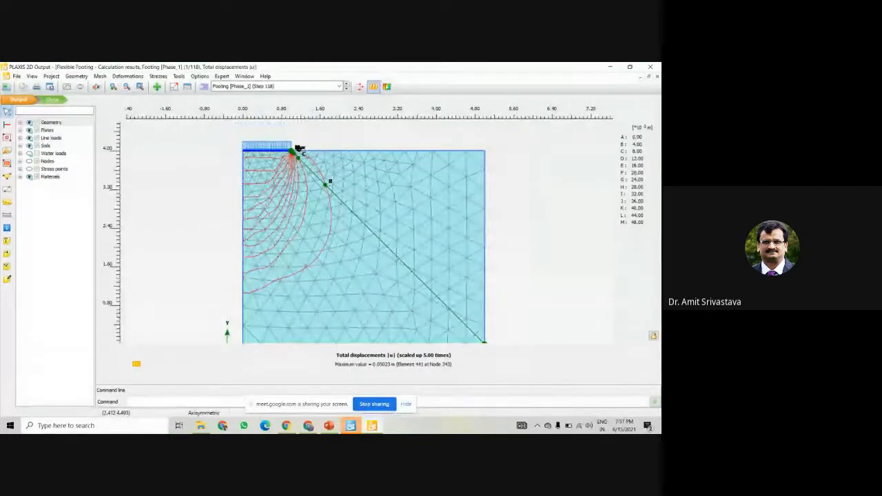
Show the total displacements |u| as shadings and examine the soil beneath the loaded footing.
{"action": "left_click", "coordinate": [386, 86]}
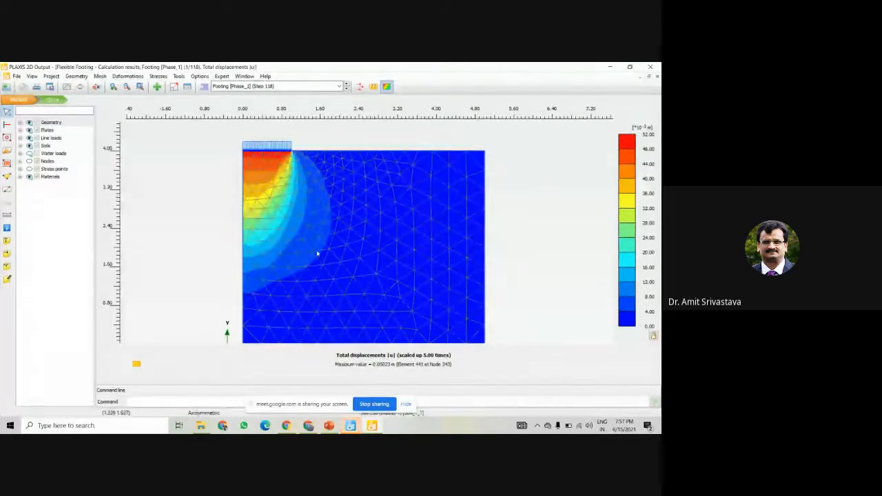
{"action": "left_click_drag", "start_coordinate": [318, 252], "coordinate": [315, 246]}
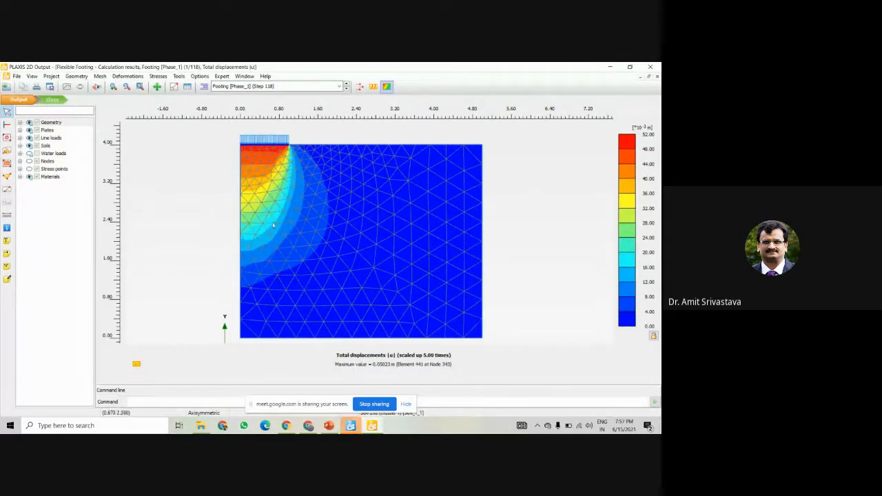
{"action": "left_click_drag", "start_coordinate": [272, 211], "coordinate": [271, 206]}
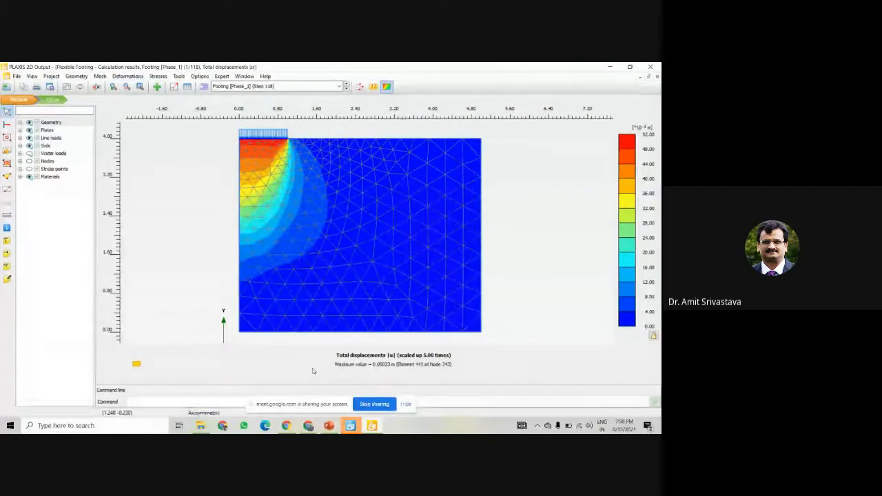
{"action": "scroll", "coordinate": [284, 143], "scroll_direction": "up", "scroll_amount": 3}
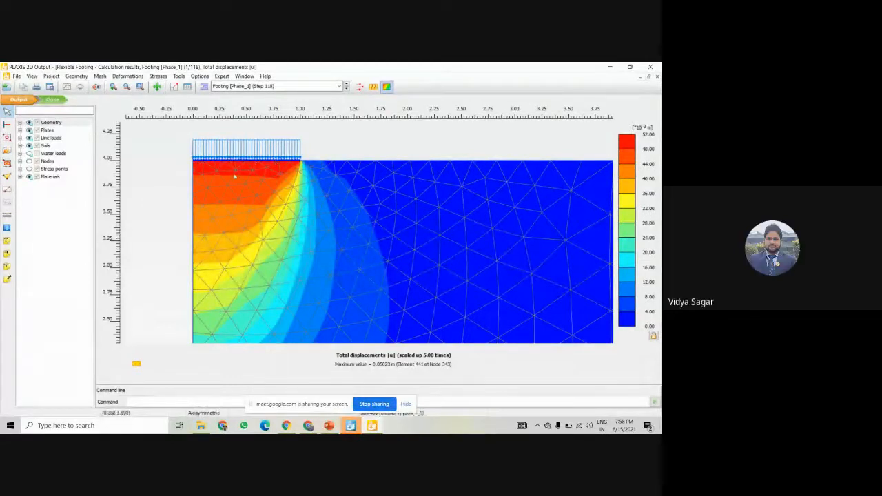
{"action": "scroll", "coordinate": [254, 180], "scroll_direction": "down", "scroll_amount": 4}
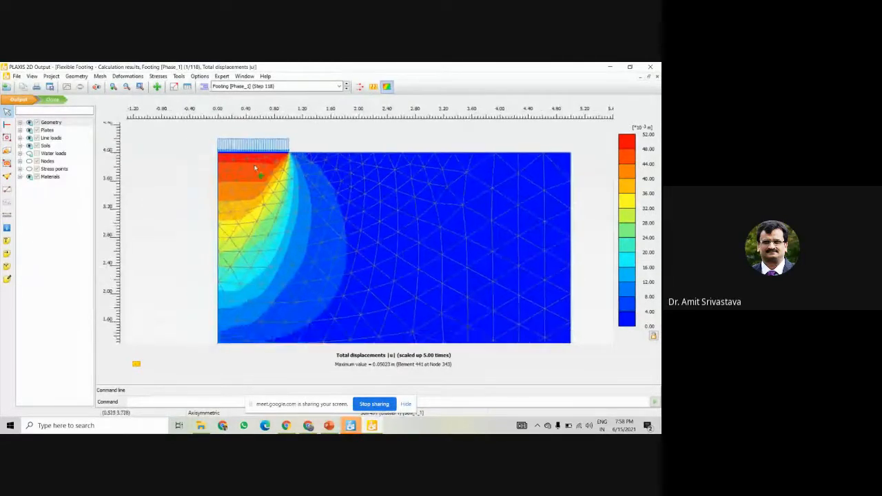
{"action": "left_click_drag", "start_coordinate": [254, 158], "coordinate": [254, 156]}
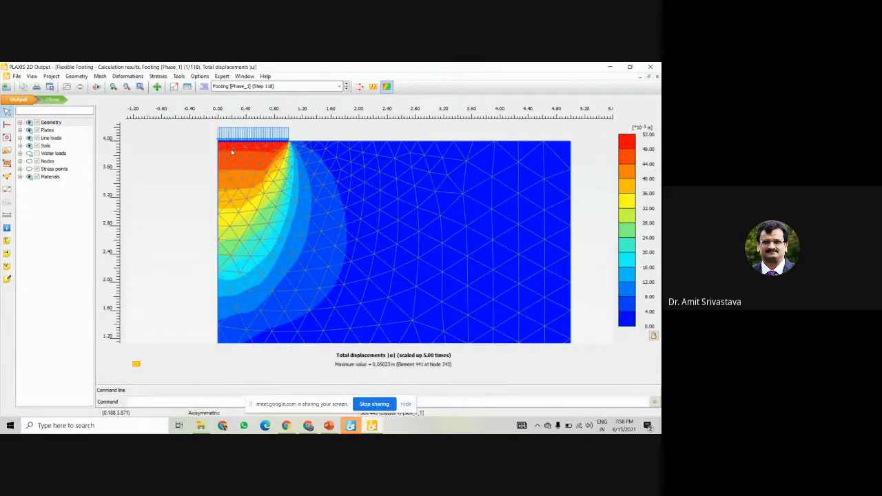
{"action": "scroll", "coordinate": [231, 149], "scroll_direction": "up", "scroll_amount": 3}
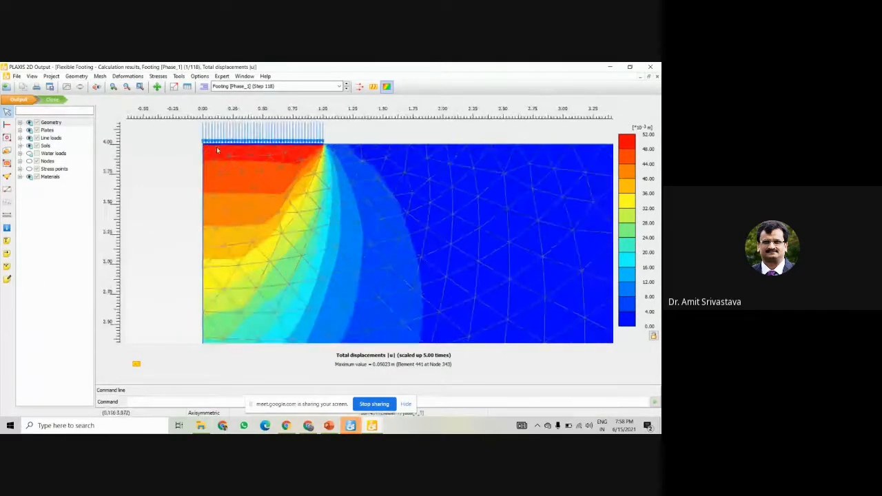
{"action": "scroll", "coordinate": [225, 160], "scroll_direction": "up", "scroll_amount": 1}
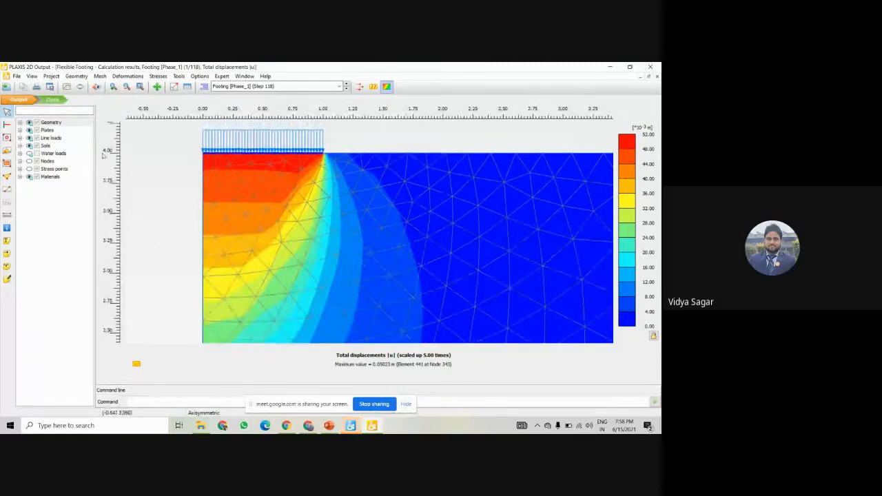
Open the results of the footing plate and display its axial forces N.
{"action": "left_click", "coordinate": [7, 126]}
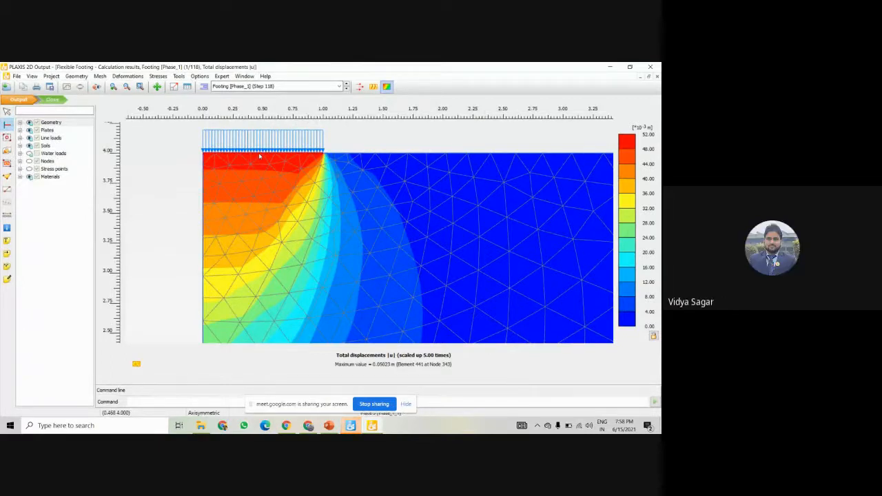
{"action": "double_click", "coordinate": [259, 157]}
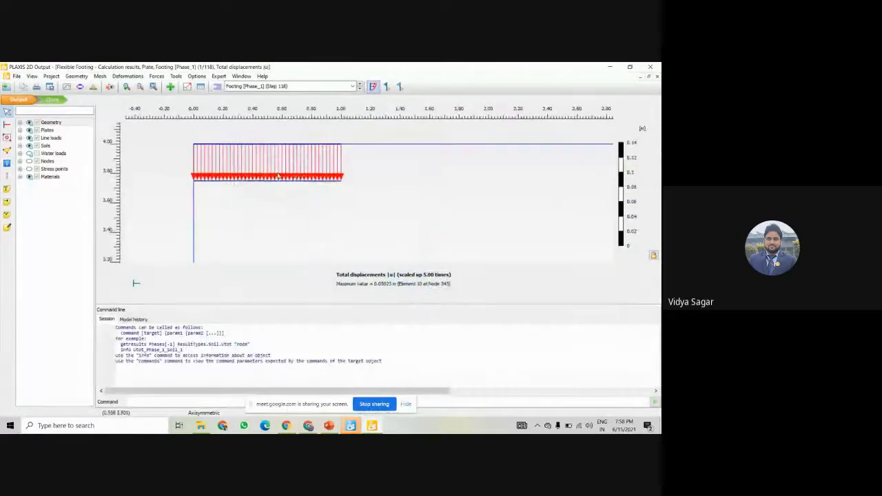
{"action": "left_click", "coordinate": [163, 78]}
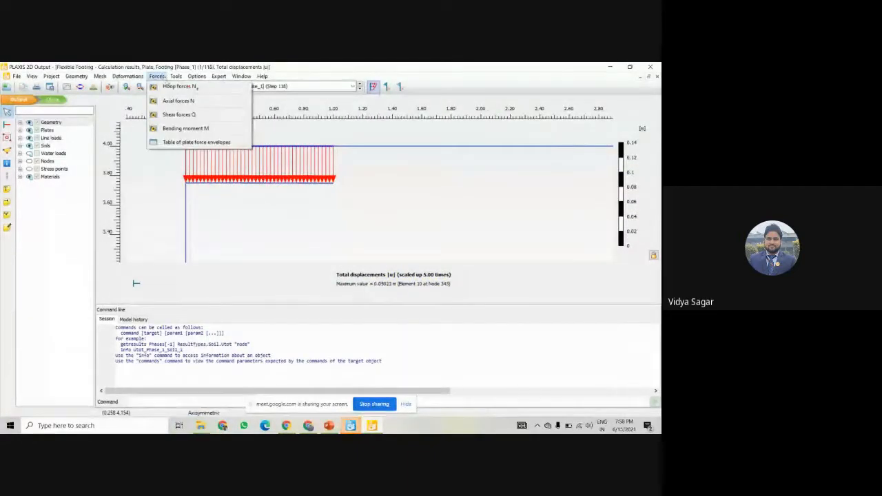
{"action": "left_click", "coordinate": [177, 100]}
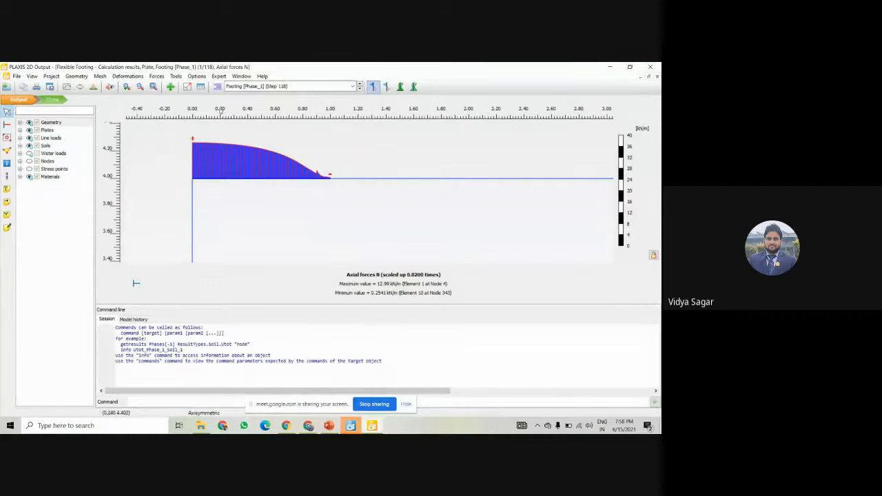
Open the table of plate force envelopes, read through the values along the footing, and close the table.
{"action": "left_click", "coordinate": [201, 86]}
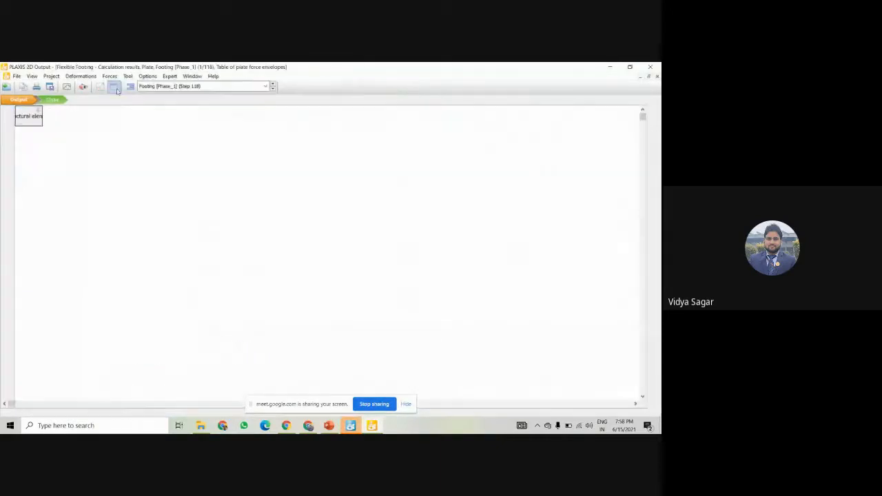
{"action": "scroll", "coordinate": [215, 189], "scroll_direction": "down", "scroll_amount": 1}
{"action": "scroll", "coordinate": [215, 190], "scroll_direction": "down", "scroll_amount": 20}
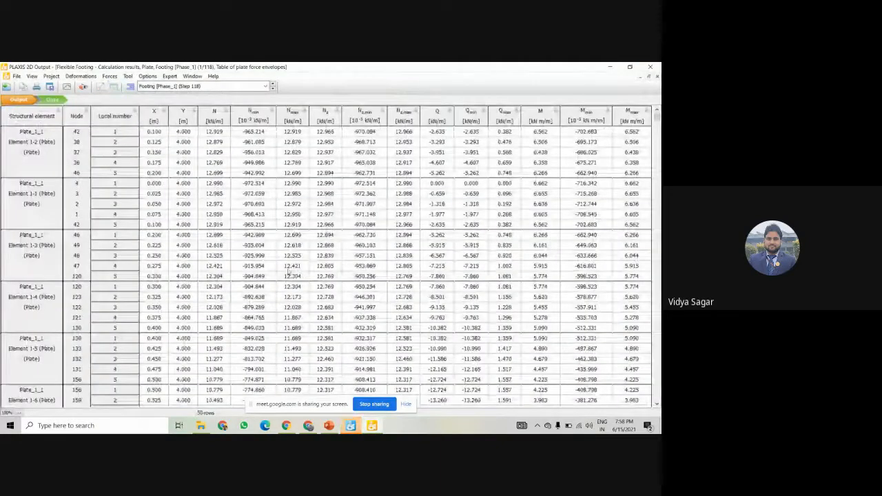
{"action": "scroll", "coordinate": [328, 274], "scroll_direction": "down", "scroll_amount": 10}
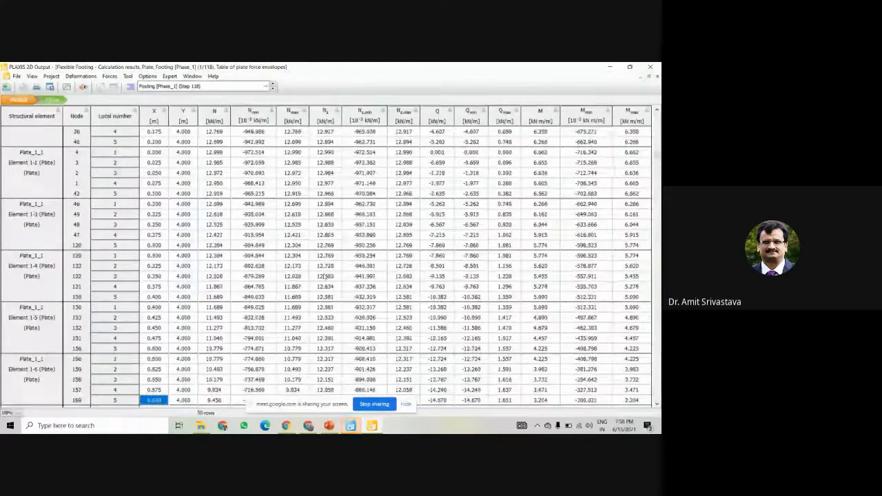
{"action": "scroll", "coordinate": [324, 277], "scroll_direction": "down", "scroll_amount": 5}
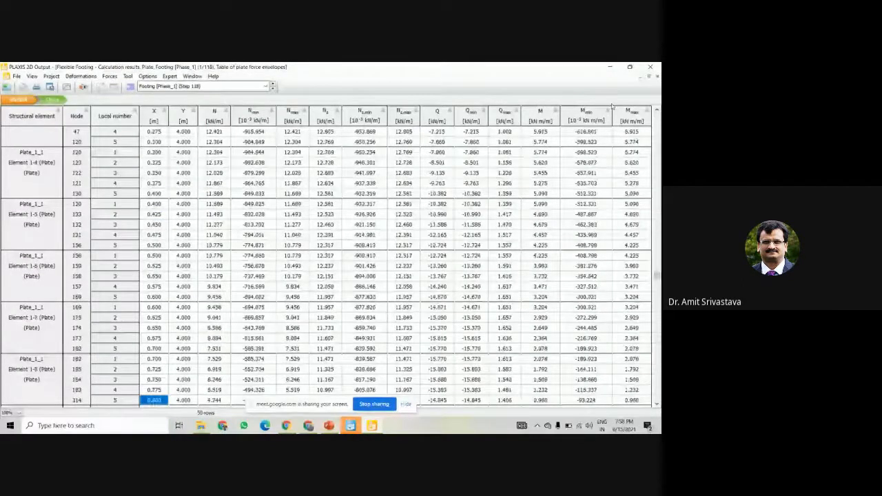
{"action": "left_click", "coordinate": [657, 77]}
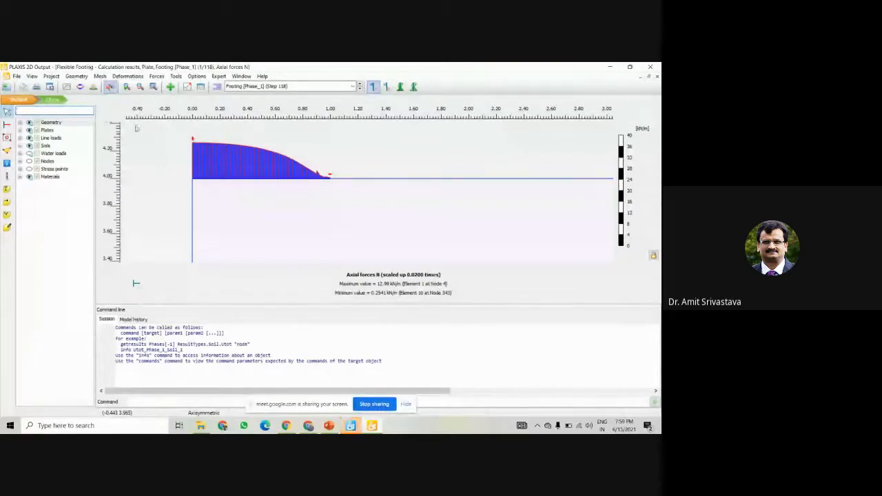
Inspect the plate's axial force diagram, and display and examine its shear forces Q.
{"action": "scroll", "coordinate": [239, 195], "scroll_direction": "down", "scroll_amount": 2}
{"action": "scroll", "coordinate": [221, 196], "scroll_direction": "up", "scroll_amount": 3}
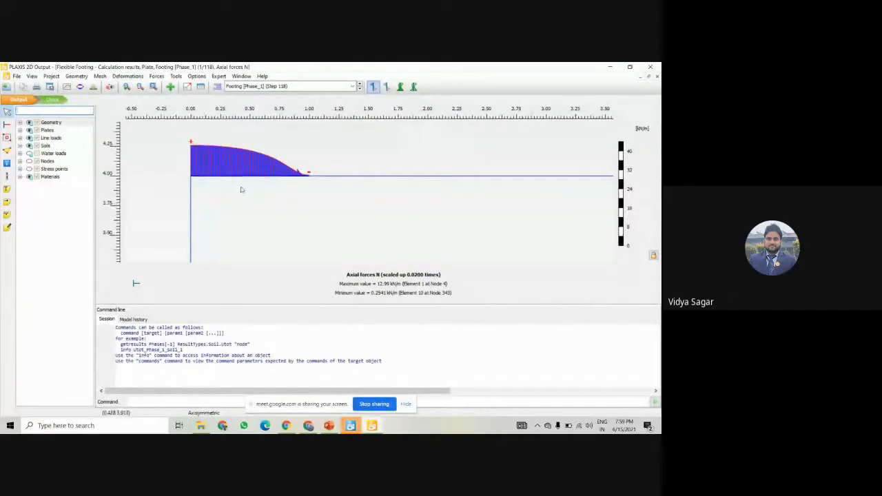
{"action": "scroll", "coordinate": [233, 207], "scroll_direction": "down", "scroll_amount": 2}
{"action": "left_click_drag", "start_coordinate": [219, 196], "coordinate": [216, 187]}
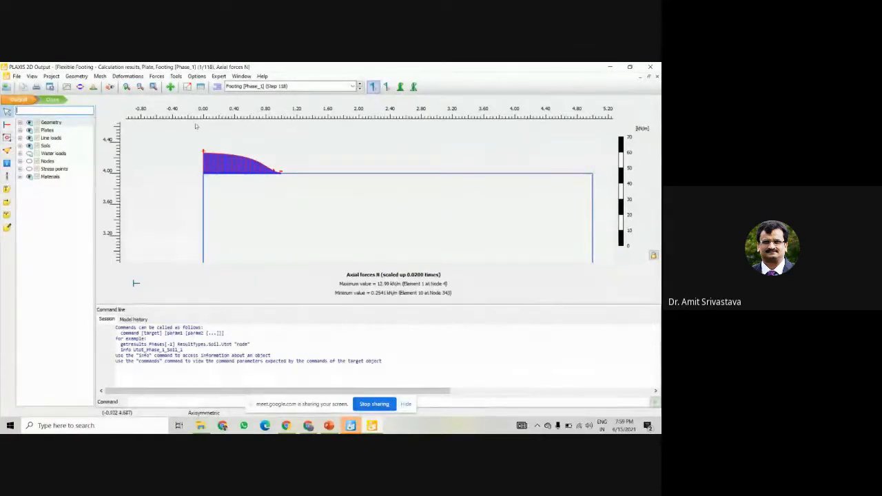
{"action": "left_click", "coordinate": [157, 76]}
{"action": "left_click", "coordinate": [178, 114]}
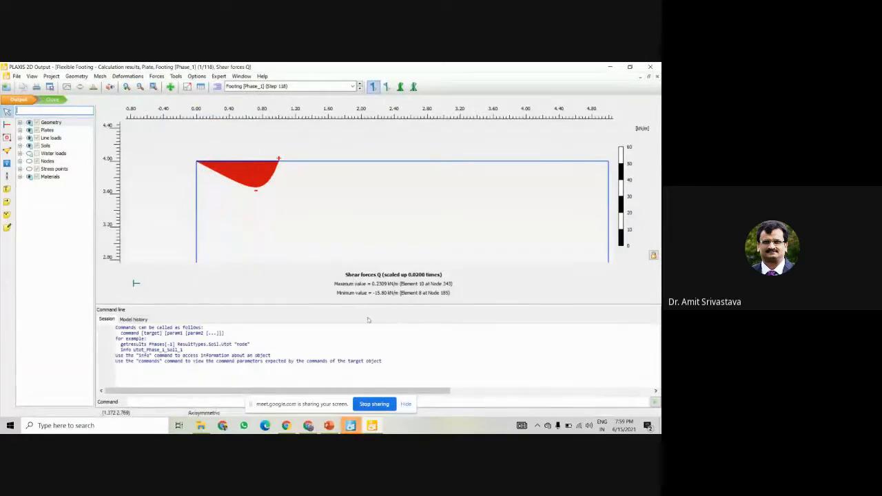
{"action": "scroll", "coordinate": [205, 201], "scroll_direction": "down", "scroll_amount": 1}
{"action": "left_click_drag", "start_coordinate": [205, 201], "coordinate": [206, 192]}
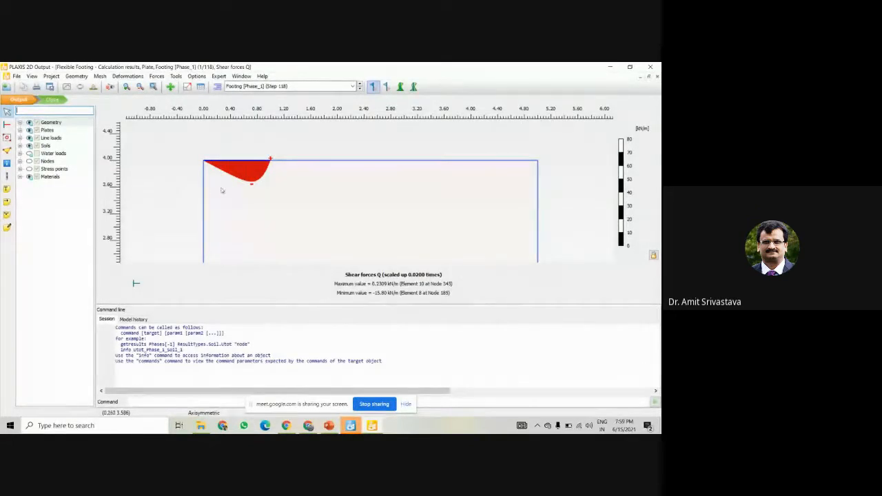
Compare the footing plate's shear force distribution Q with the envelope of its shear forces.
{"action": "left_click", "coordinate": [414, 87]}
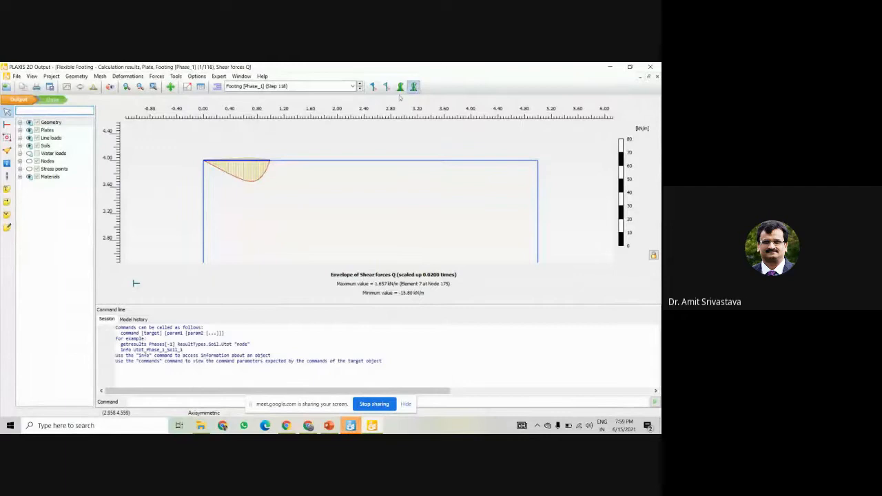
{"action": "left_click", "coordinate": [373, 87]}
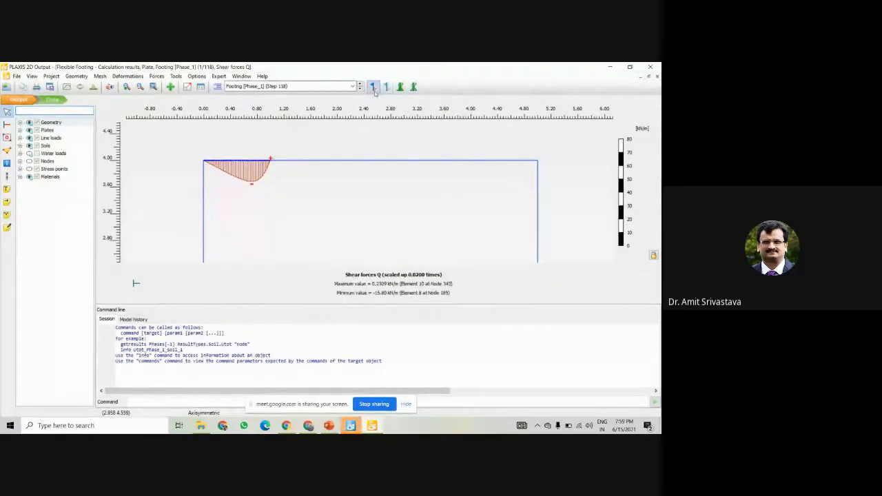
{"action": "left_click", "coordinate": [413, 86]}
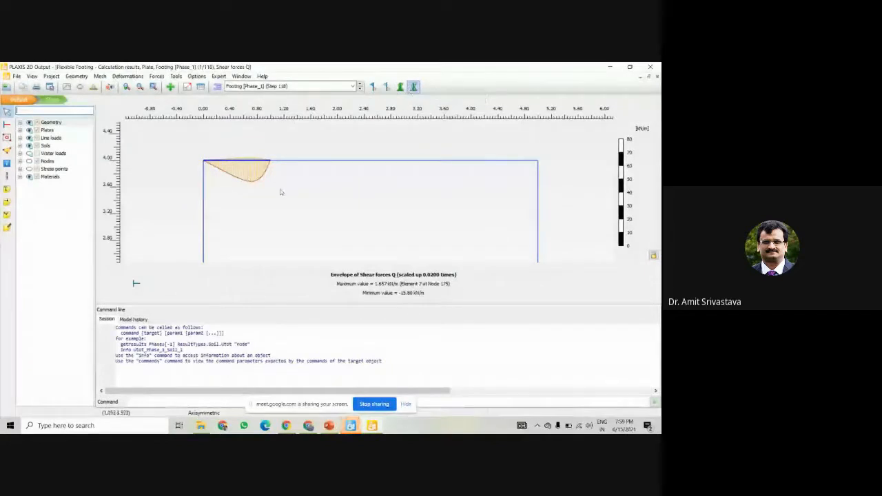
Display the envelope of bending moments M for the footing plate and examine it.
{"action": "left_click", "coordinate": [157, 76]}
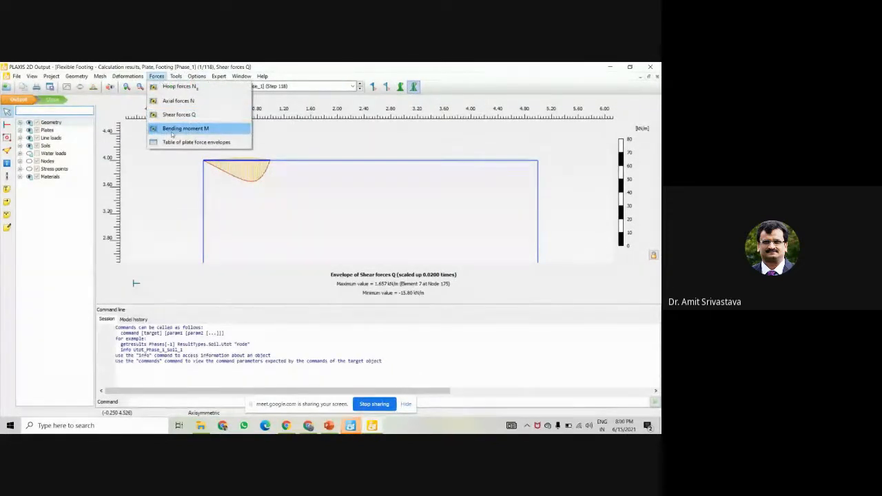
{"action": "left_click", "coordinate": [176, 129]}
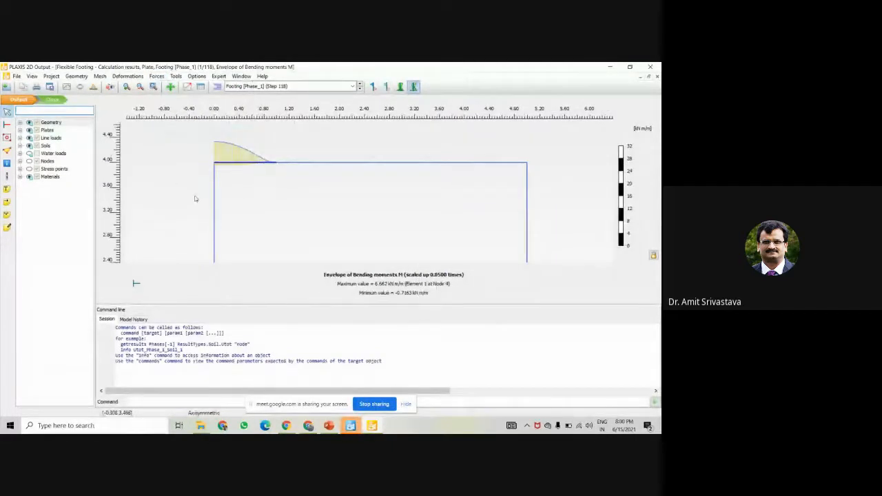
{"action": "scroll", "coordinate": [195, 197], "scroll_direction": "down", "scroll_amount": 1}
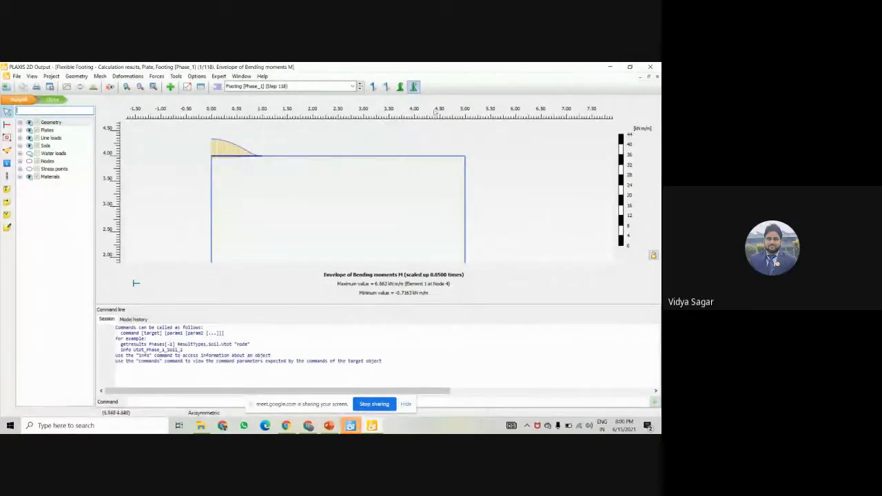
Close the plate and displacement results, exit PLAXIS 2D Output, and return to the Flexible Footing project in PLAXIS 2D.
{"action": "left_click", "coordinate": [657, 78]}
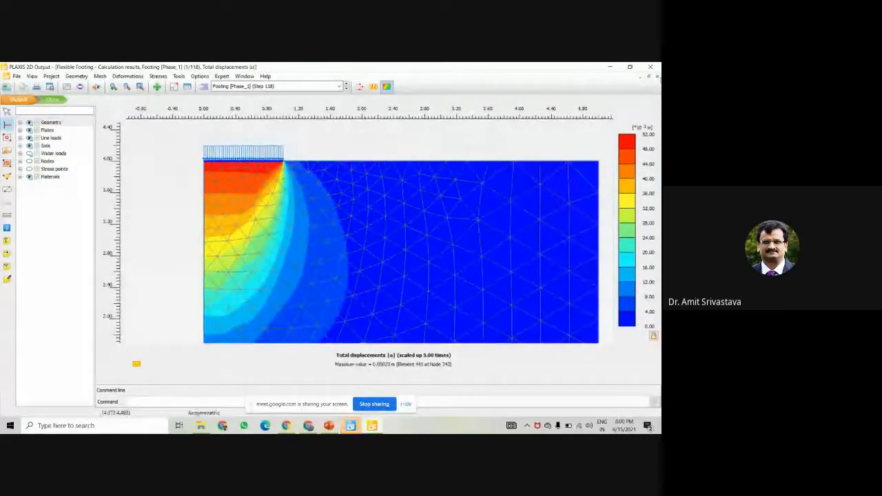
{"action": "left_click", "coordinate": [658, 77]}
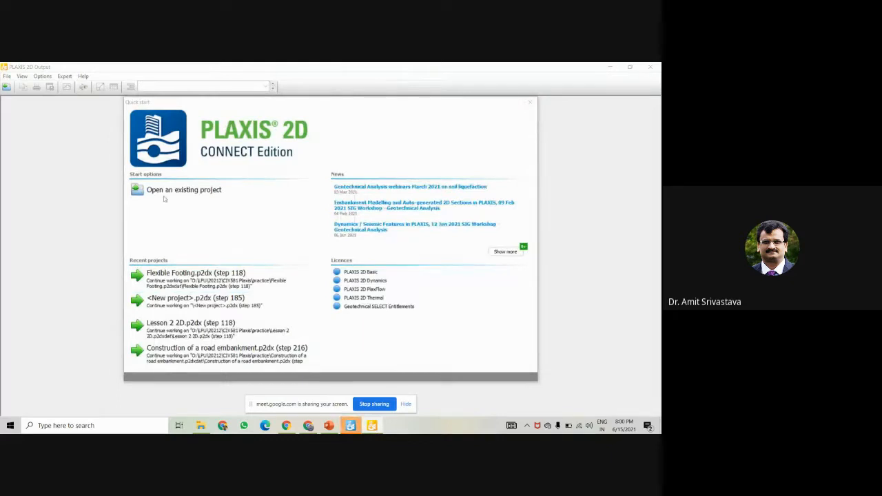
{"action": "left_click", "coordinate": [529, 103]}
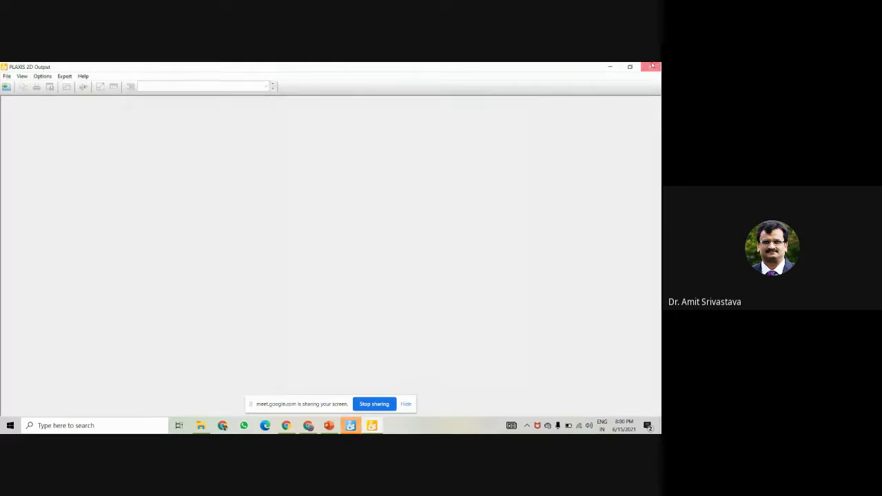
{"action": "left_click", "coordinate": [651, 67]}
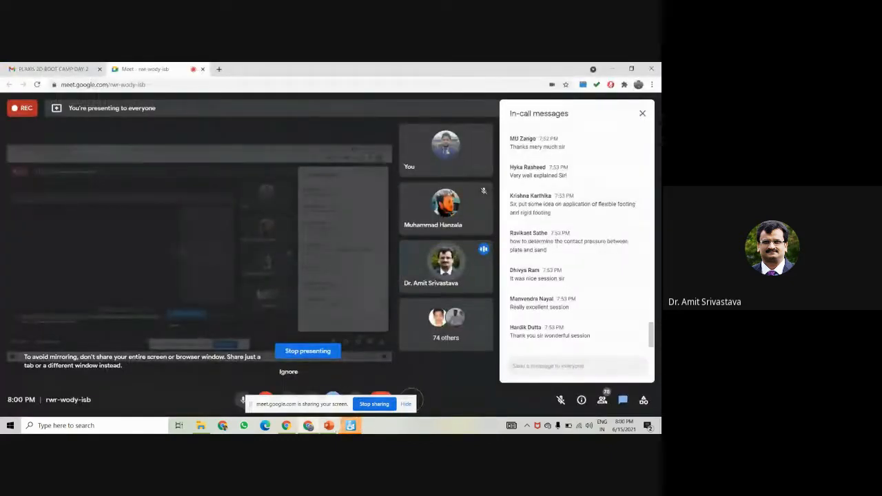
{"action": "left_click", "coordinate": [331, 426]}
{"action": "left_click", "coordinate": [341, 427]}
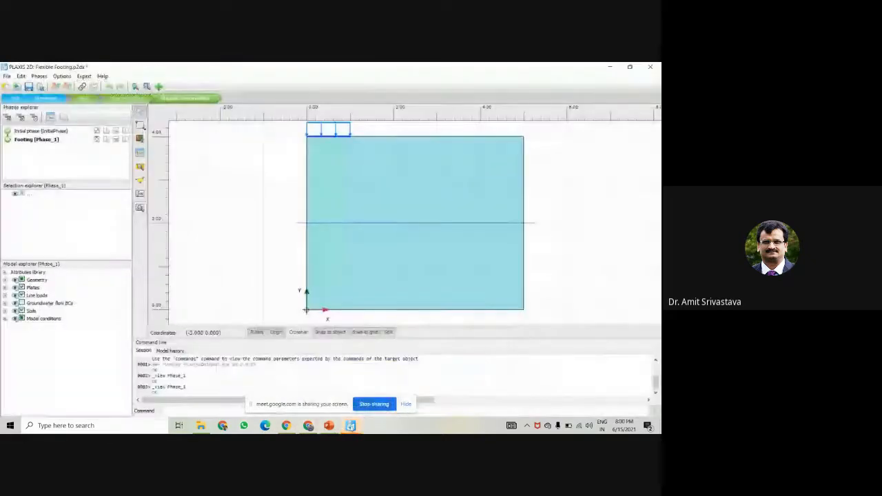
Add Phase_2 after the Footing phase as a Safety calculation with displacements reset to zero.
{"action": "left_click", "coordinate": [7, 117]}
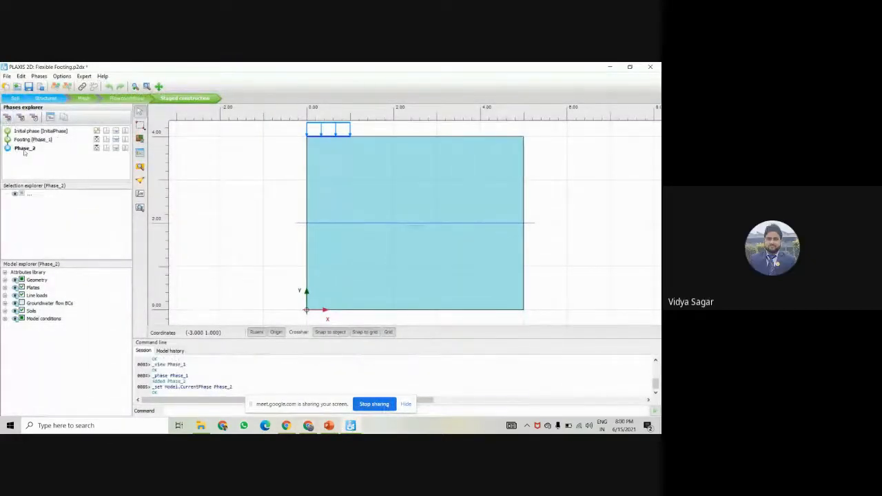
{"action": "double_click", "coordinate": [23, 151]}
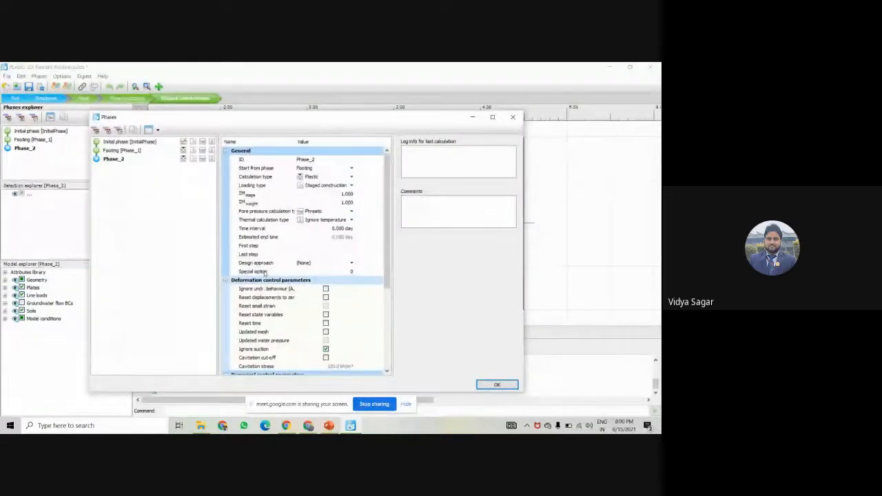
{"action": "left_click", "coordinate": [314, 263]}
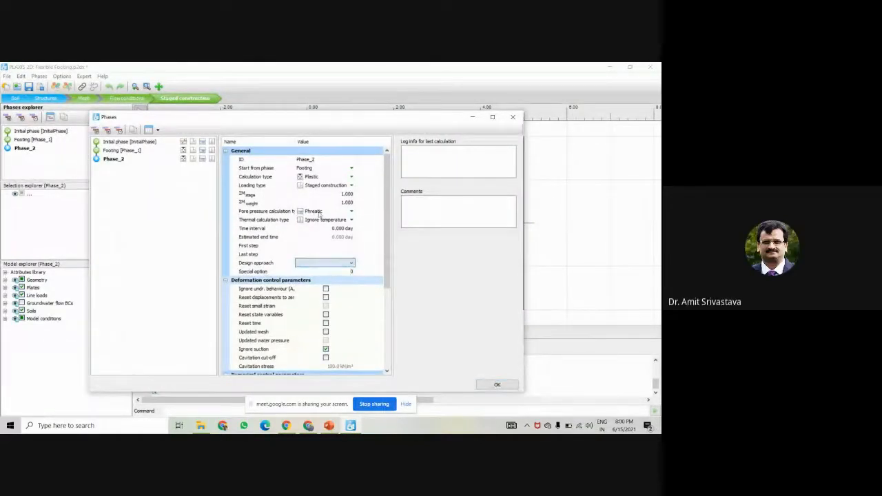
{"action": "left_click", "coordinate": [316, 177]}
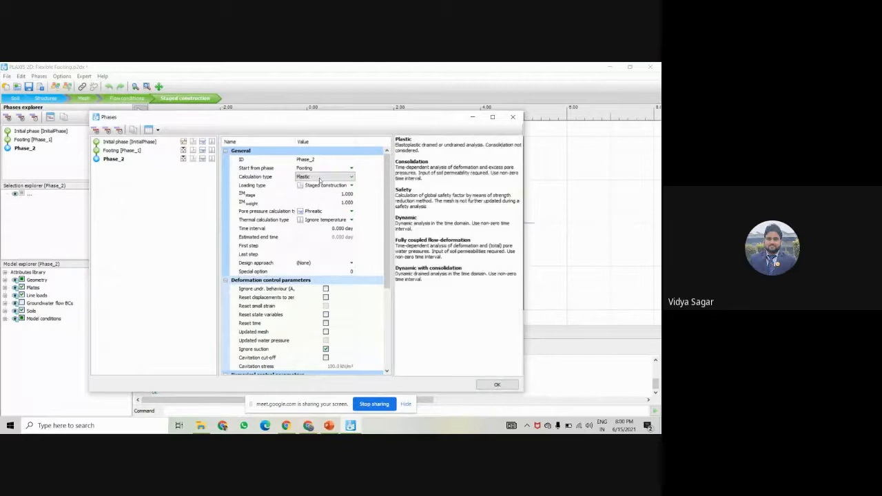
{"action": "left_click", "coordinate": [315, 177]}
{"action": "left_click", "coordinate": [310, 197]}
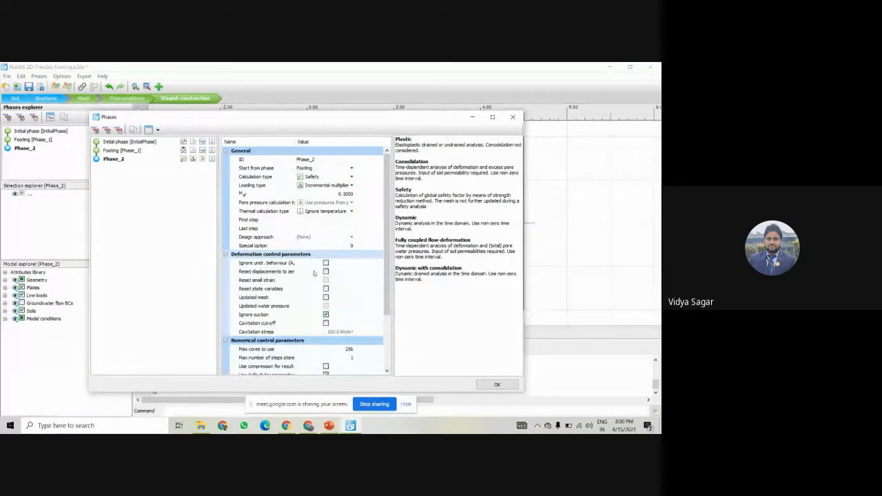
{"action": "left_click", "coordinate": [325, 272]}
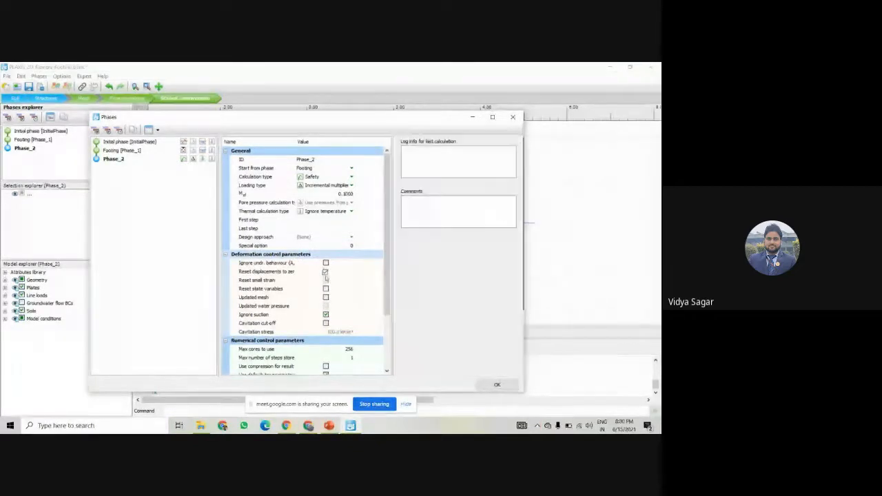
{"action": "left_click", "coordinate": [497, 385]}
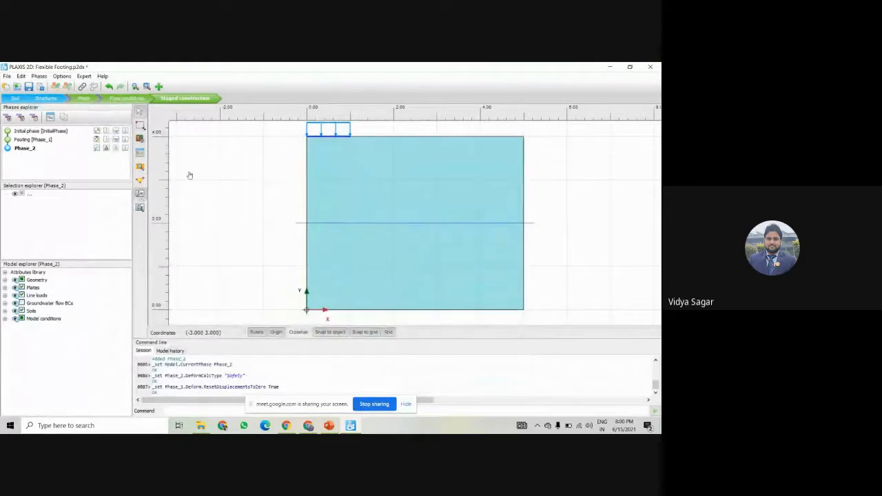
Calculate Phase_2, open its deformed mesh results, and enlarge the drawing area by shrinking the command line.
{"action": "left_click", "coordinate": [140, 194]}
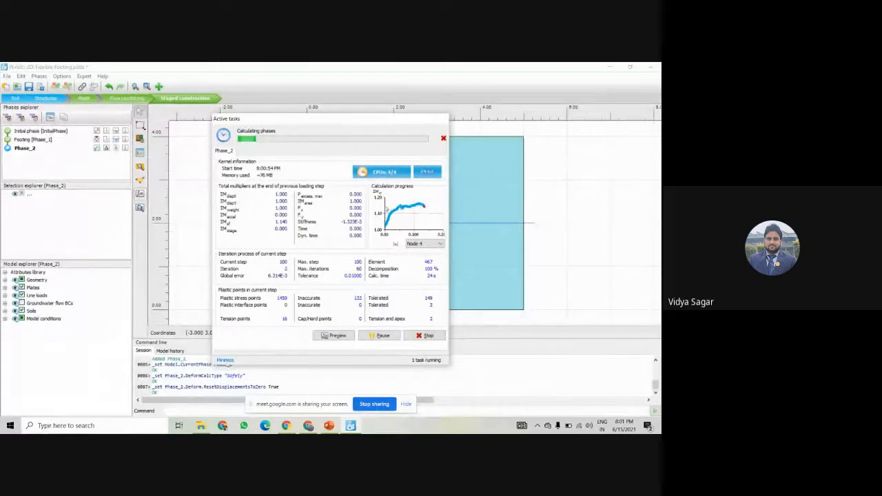
{"action": "left_click", "coordinate": [140, 207]}
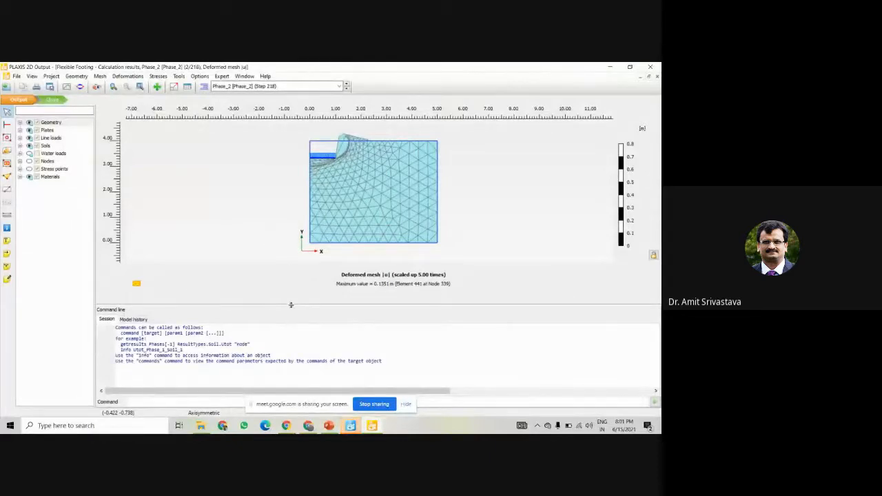
{"action": "left_click_drag", "start_coordinate": [291, 305], "coordinate": [284, 338]}
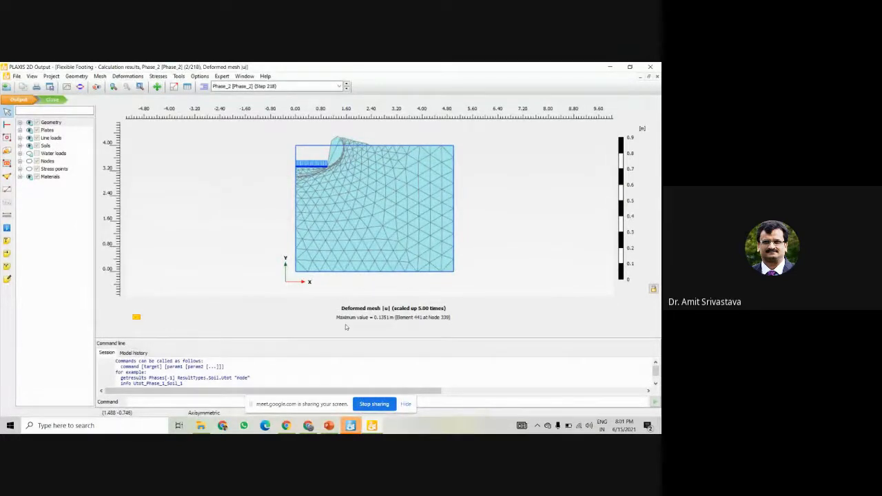
Compare the deformed mesh of the Footing phase with that of Phase_2.
{"action": "left_click", "coordinate": [250, 90]}
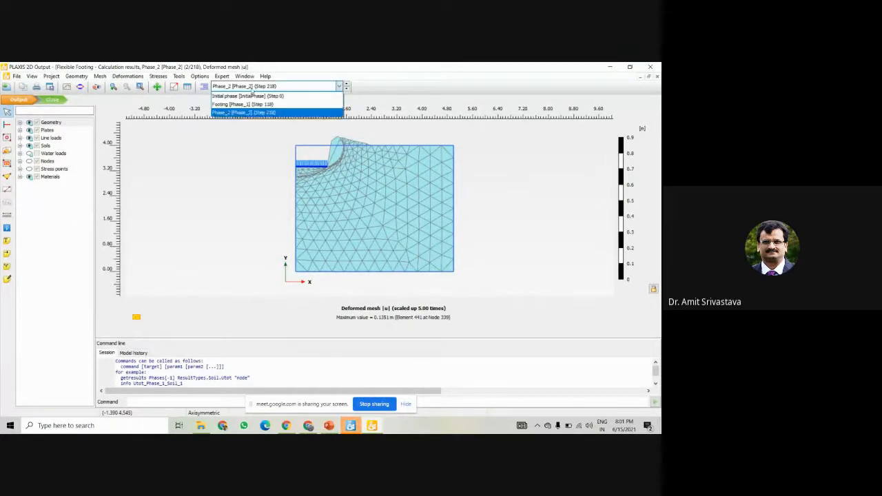
{"action": "left_click", "coordinate": [247, 107]}
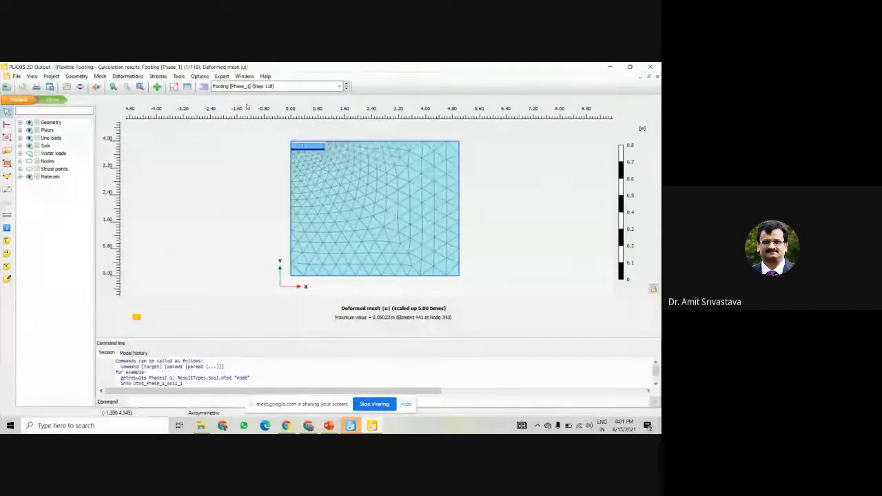
{"action": "left_click", "coordinate": [251, 90]}
{"action": "left_click", "coordinate": [245, 113]}
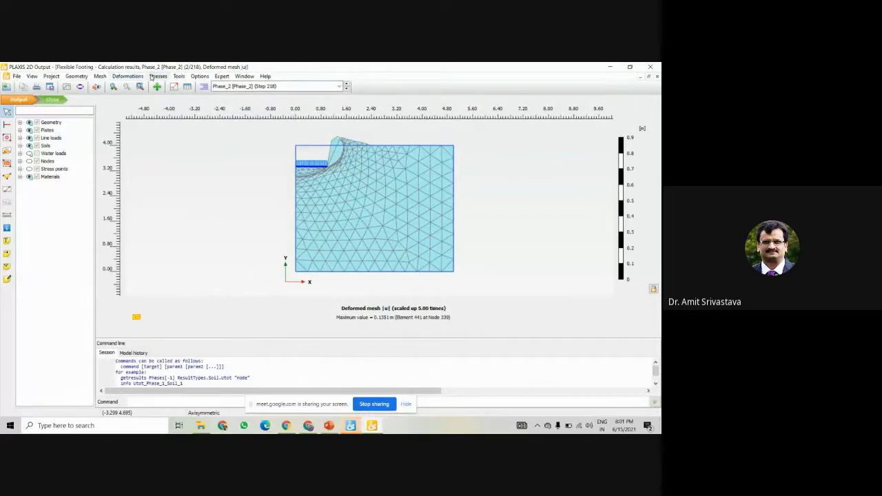
{"action": "left_click", "coordinate": [158, 76]}
{"action": "mouse_move", "coordinate": [135, 77]}
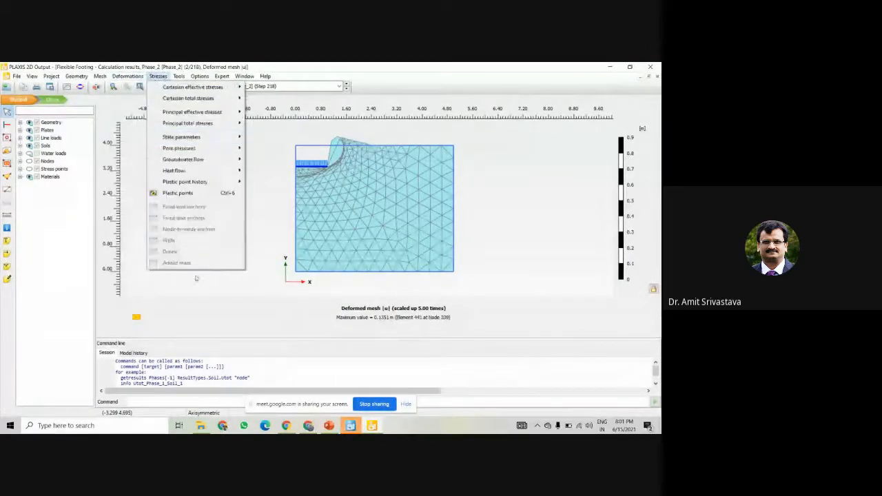
{"action": "left_click", "coordinate": [169, 293]}
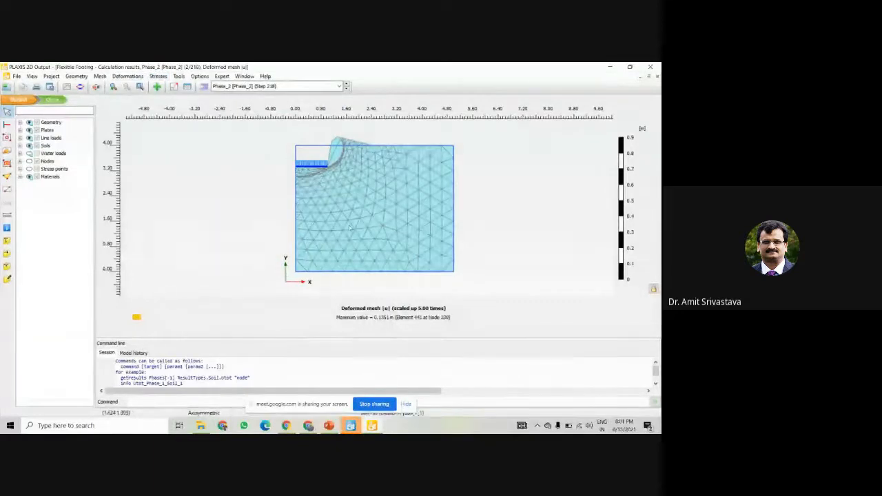
{"action": "right_click", "coordinate": [368, 187]}
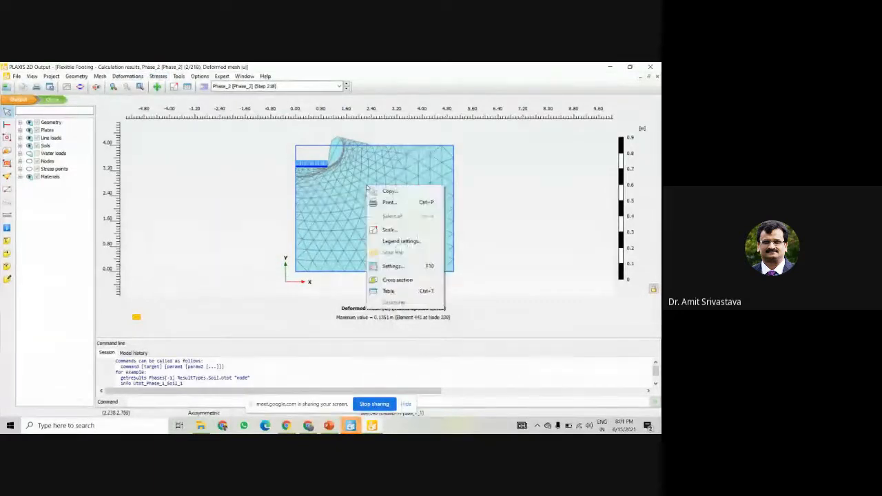
{"action": "left_click", "coordinate": [333, 245]}
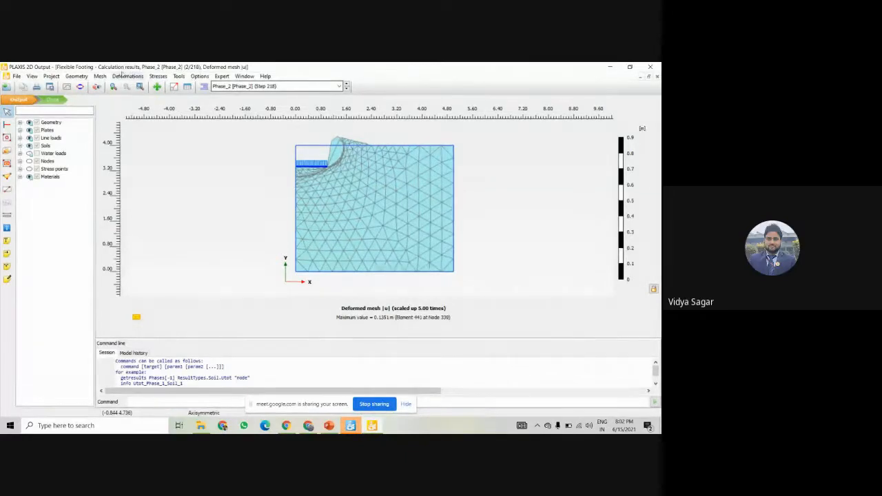
{"action": "left_click", "coordinate": [158, 76]}
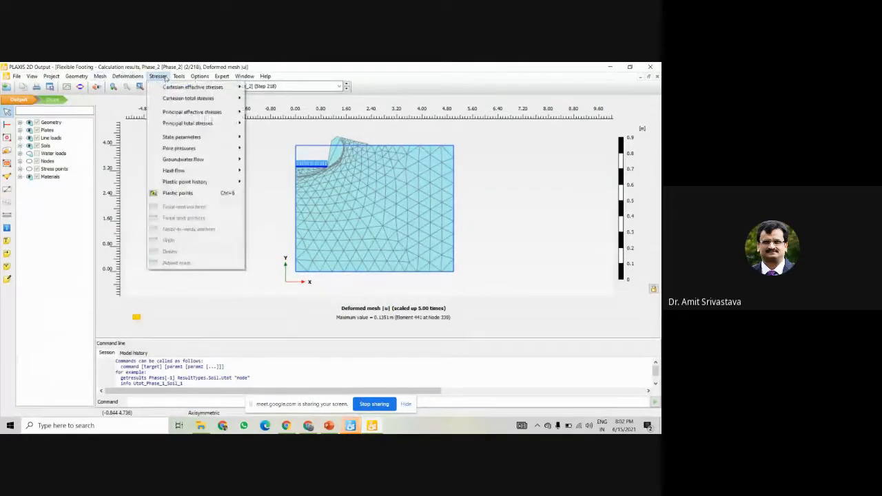
{"action": "mouse_move", "coordinate": [130, 80]}
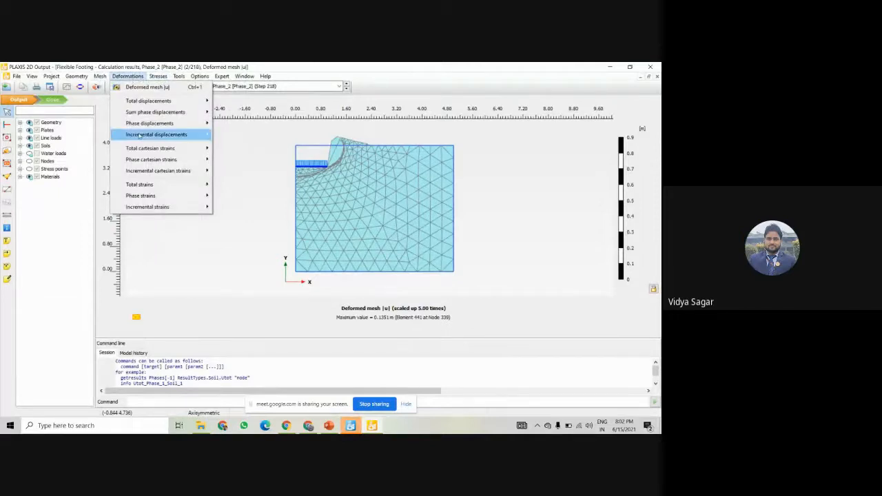
{"action": "mouse_move", "coordinate": [180, 78]}
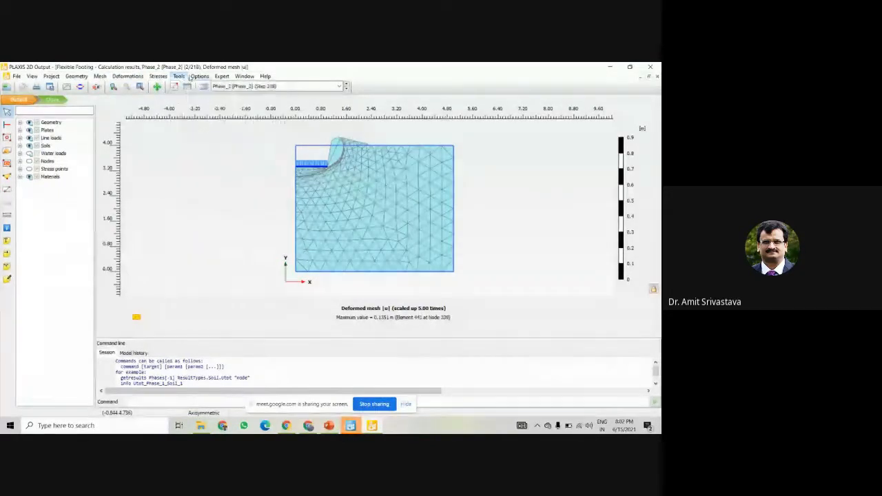
{"action": "left_click", "coordinate": [262, 86]}
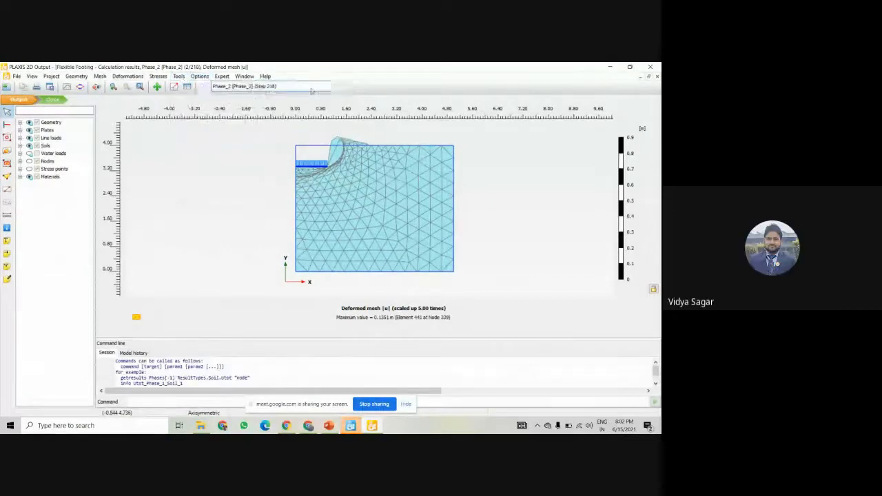
{"action": "left_click", "coordinate": [243, 87]}
{"action": "left_click", "coordinate": [243, 112]}
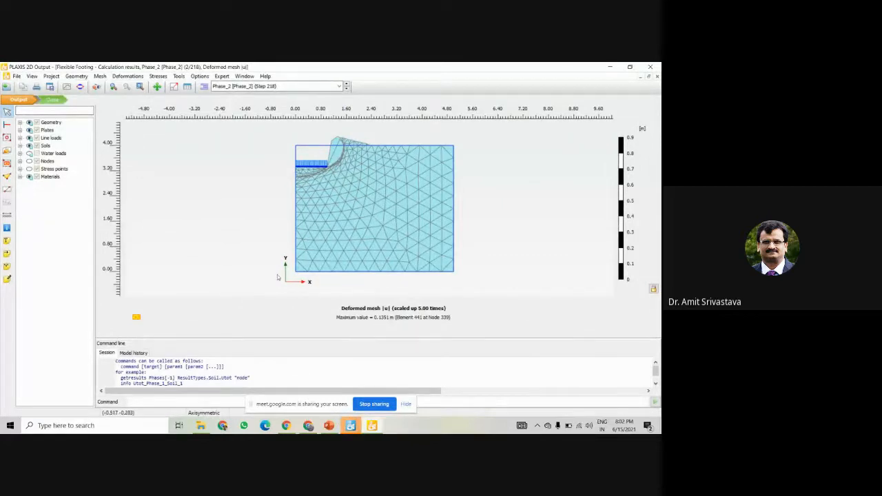
{"action": "left_click", "coordinate": [241, 88]}
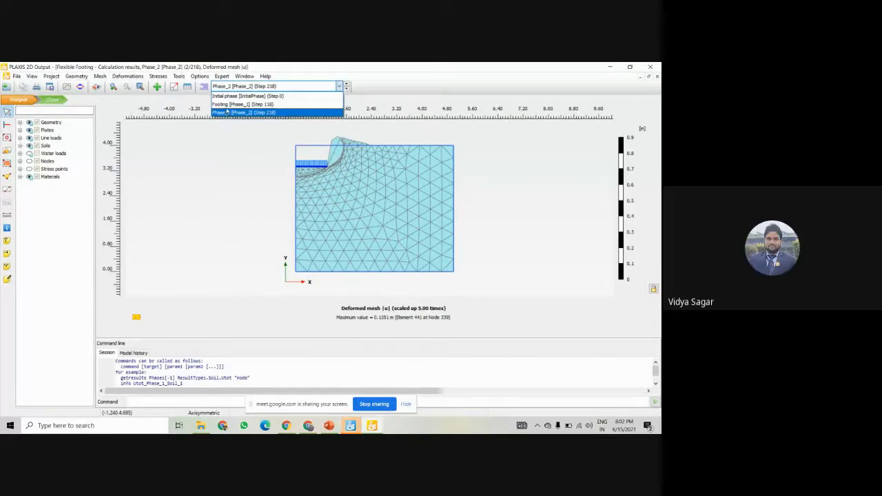
{"action": "left_click", "coordinate": [230, 113]}
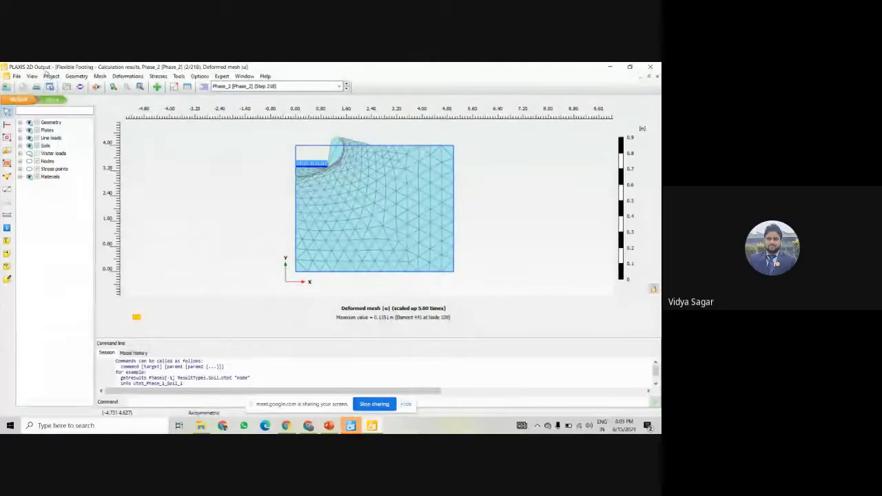
{"action": "left_click", "coordinate": [164, 77]}
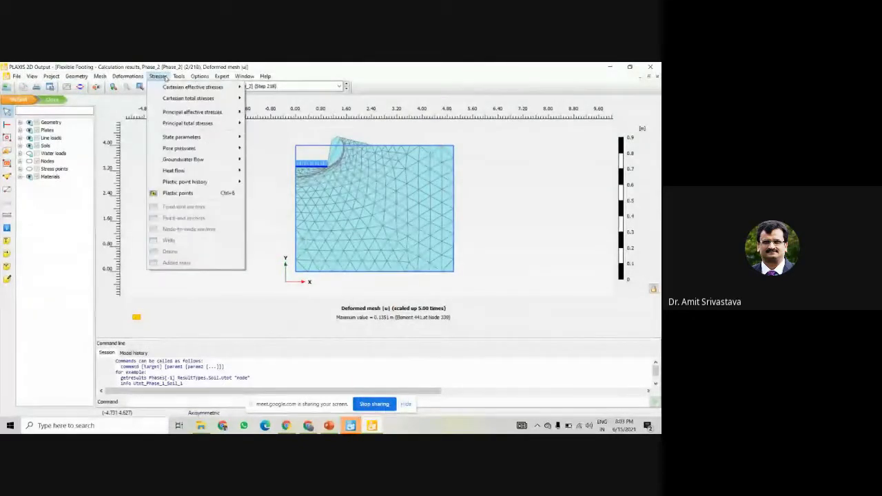
{"action": "left_click", "coordinate": [165, 78]}
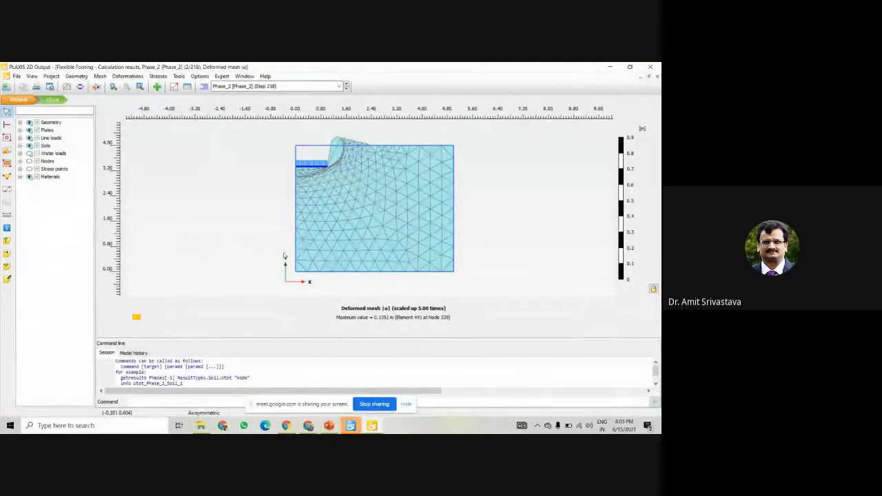
Close the Phase_2 calculation results.
{"action": "left_click", "coordinate": [656, 77]}
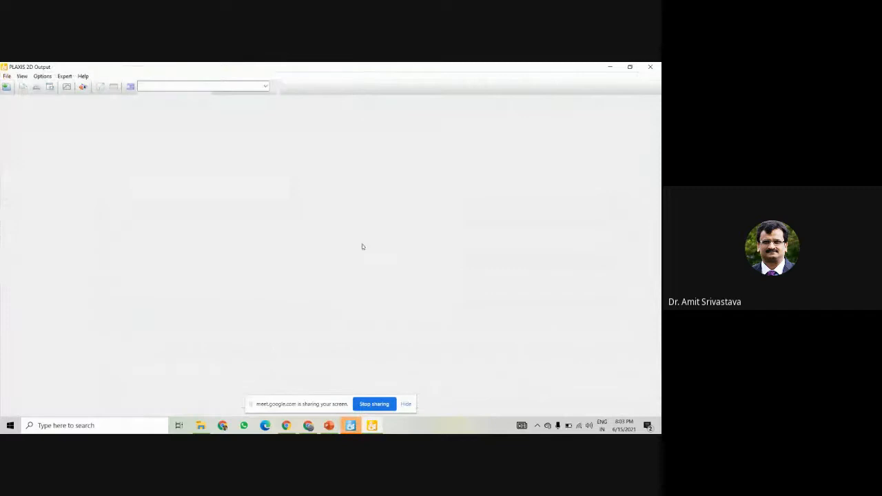